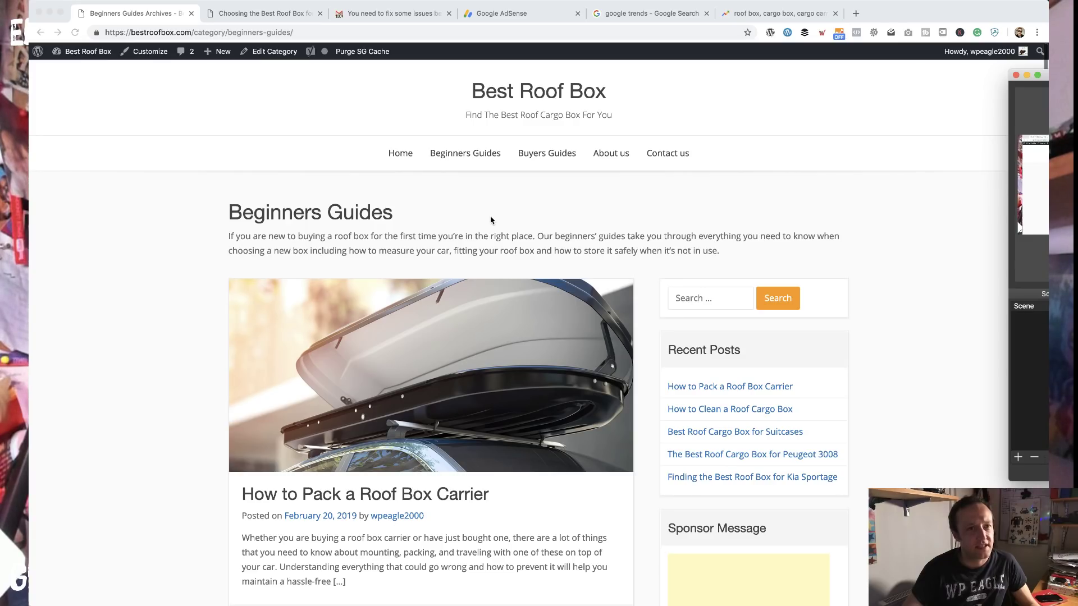
# Compare the sidebar sponsor areas on the Beginners Guides page and the BMW 3 Series roof box article
pyautogui.scroll(-3, 786, 416)
pyautogui.scroll(4, 736, 427)
pyautogui.scroll(-4, 737, 426)
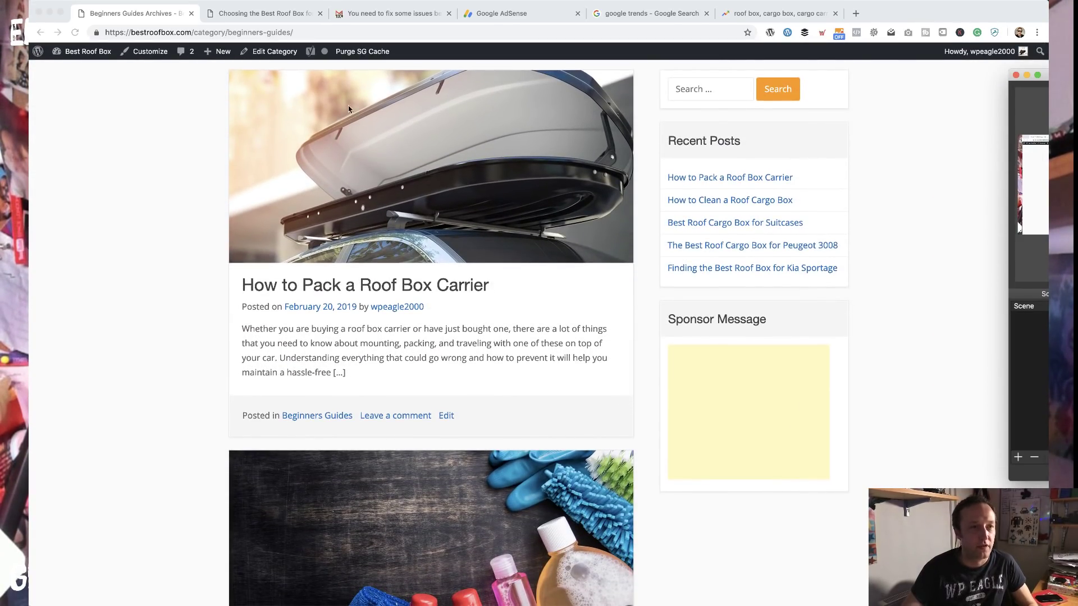
pyautogui.click(252, 8)
pyautogui.scroll(2, 796, 423)
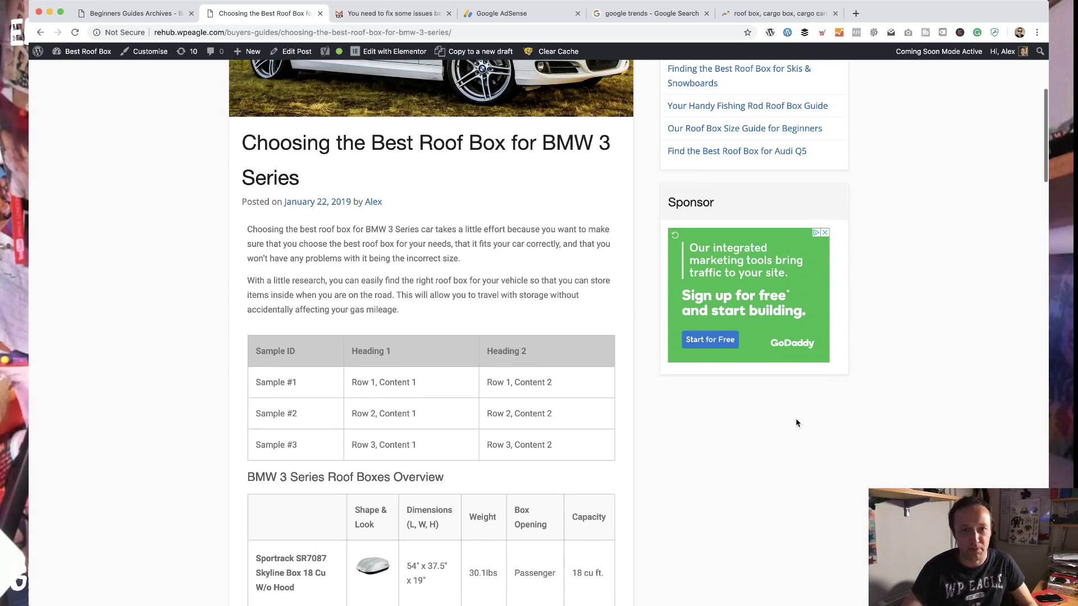
pyautogui.scroll(5, 623, 312)
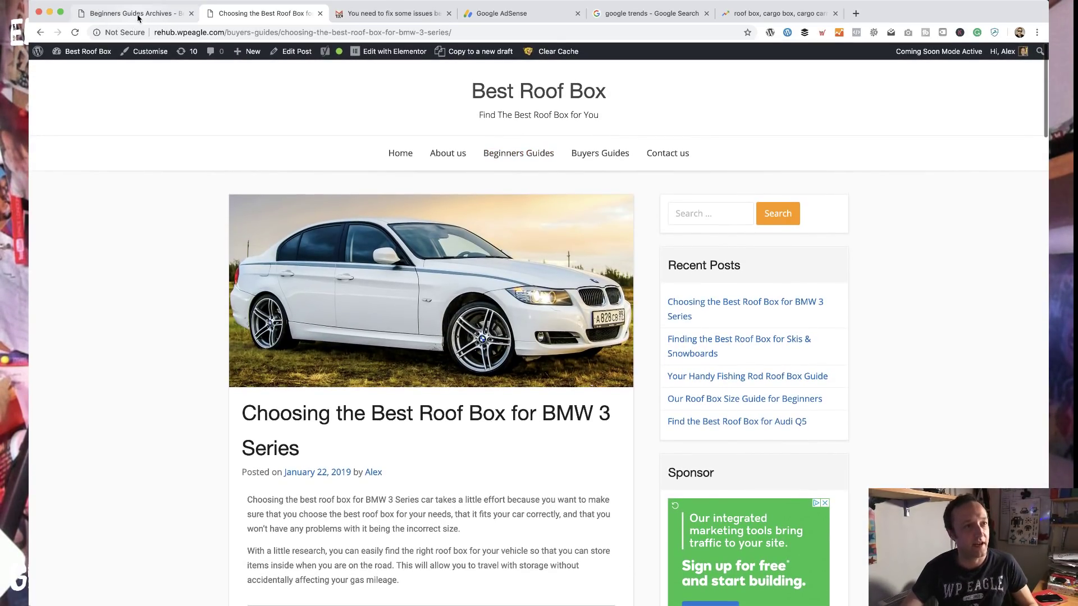
pyautogui.click(134, 13)
# Switch to Google AdSense and start creating a new ad unit from the Ad units list
pyautogui.click(489, 13)
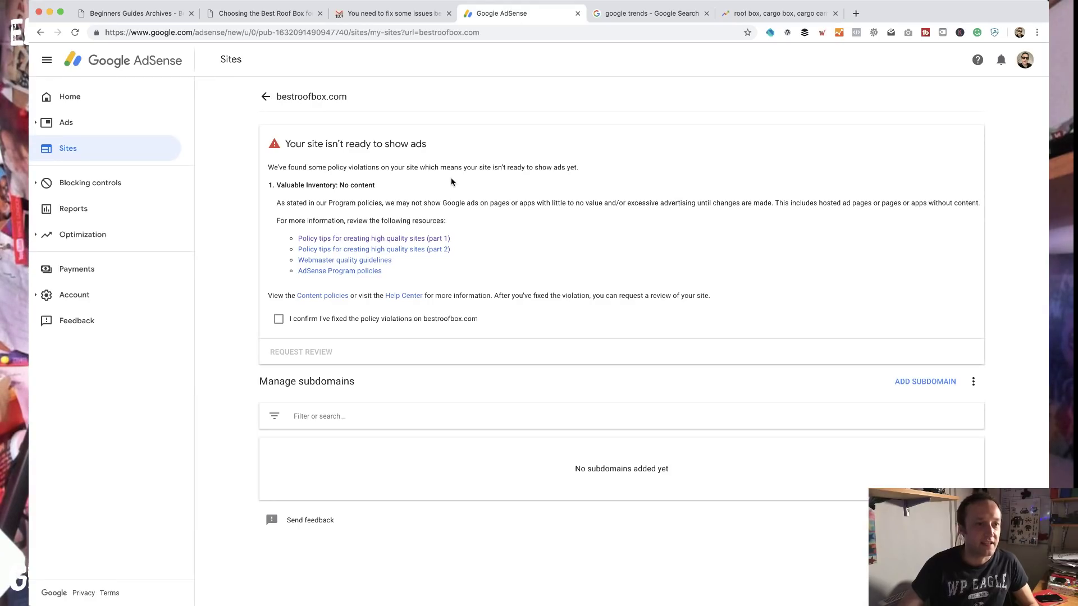
pyautogui.click(82, 122)
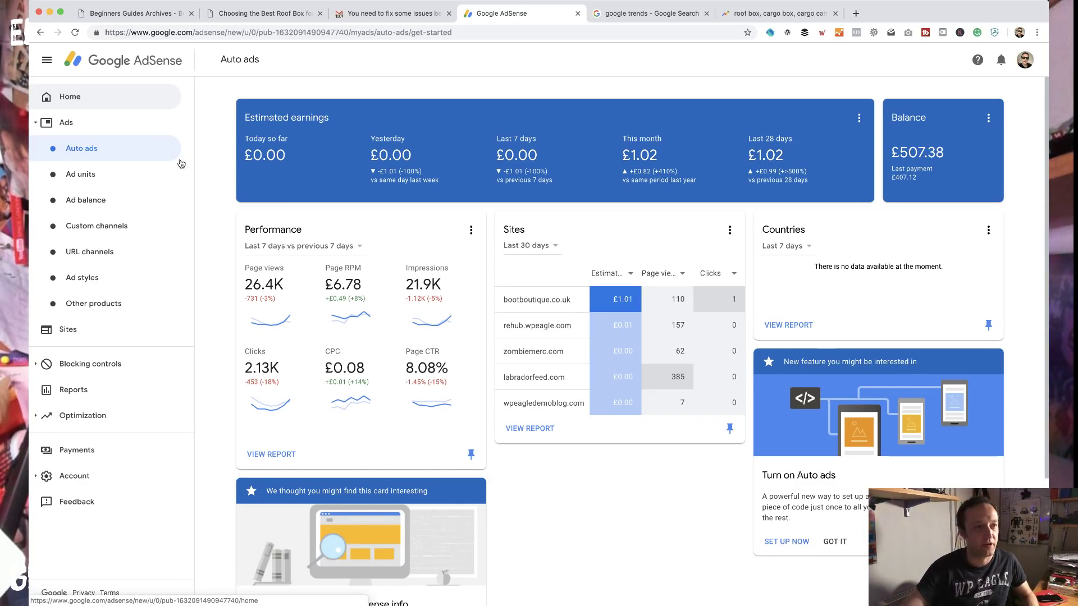
pyautogui.click(112, 175)
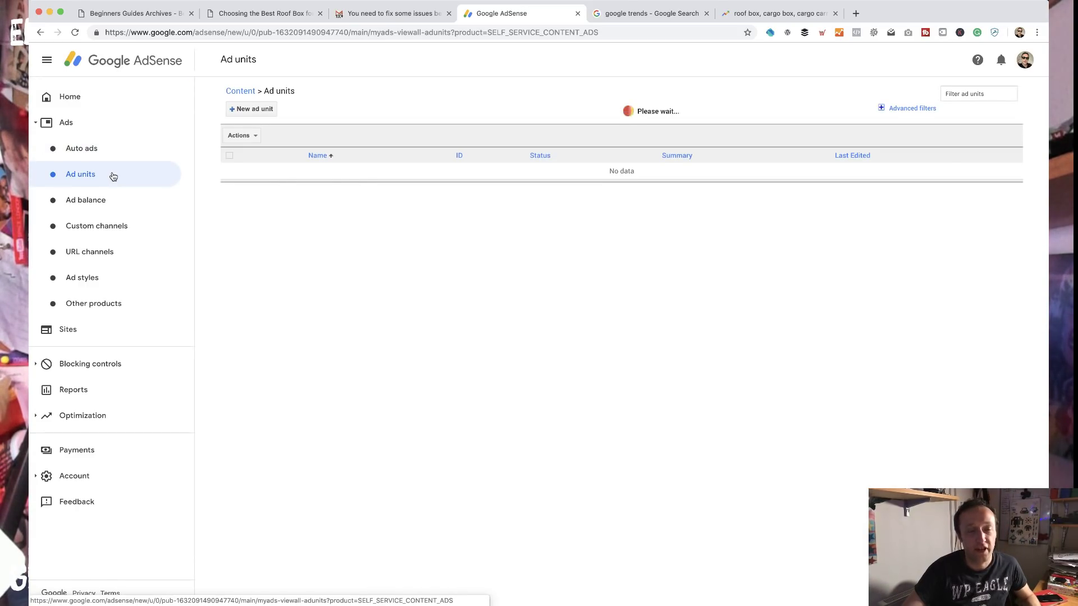
pyautogui.click(240, 108)
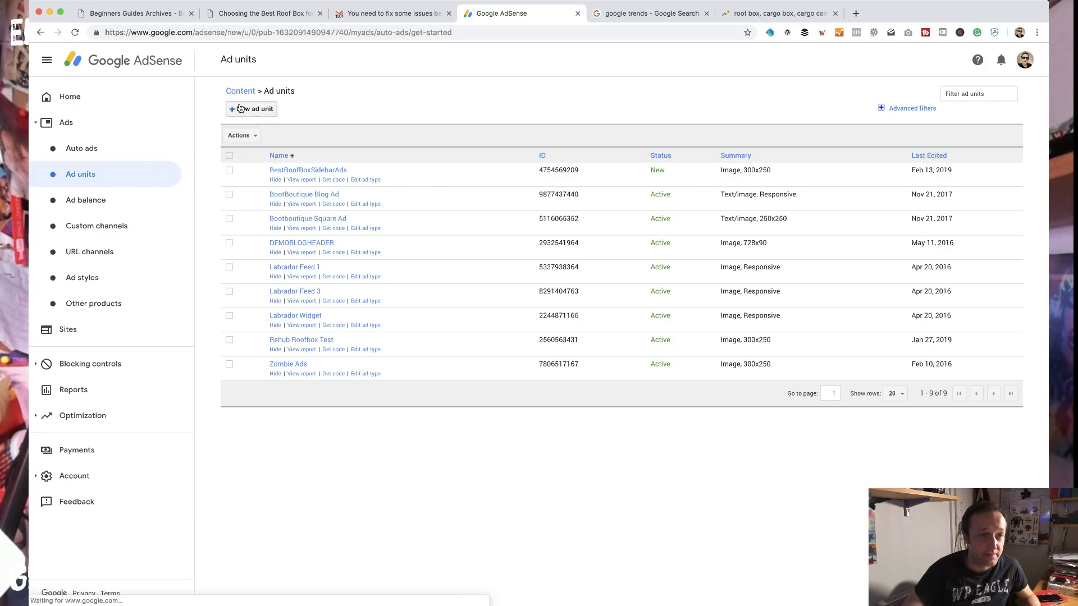
pyautogui.click(216, 235)
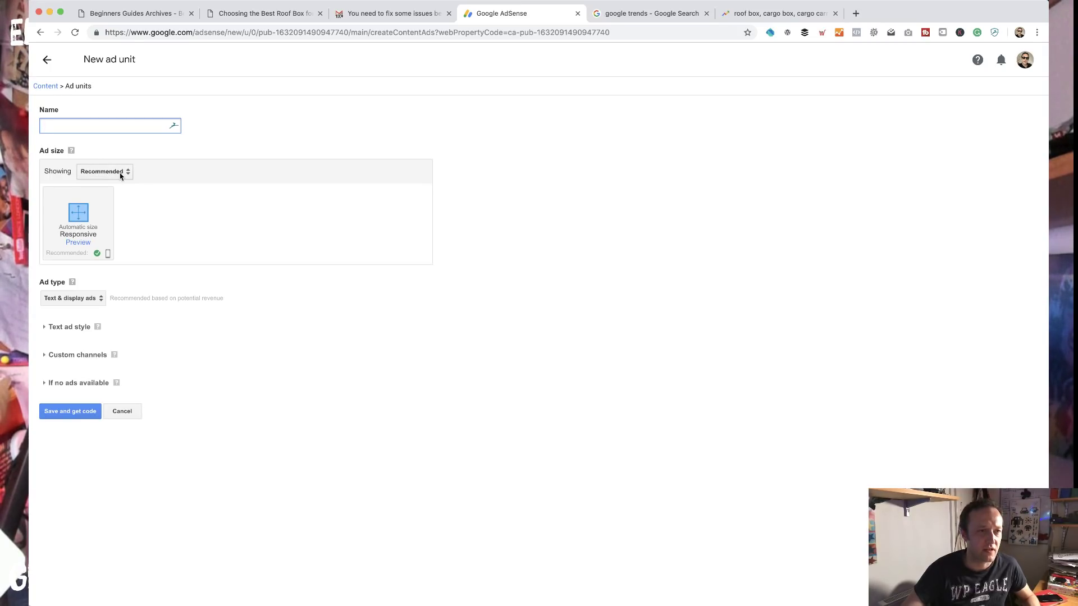
# Choose the rectangular 300 x 250 Medium Rectangle size for the ad unit and name it "my test ad"
pyautogui.click(120, 175)
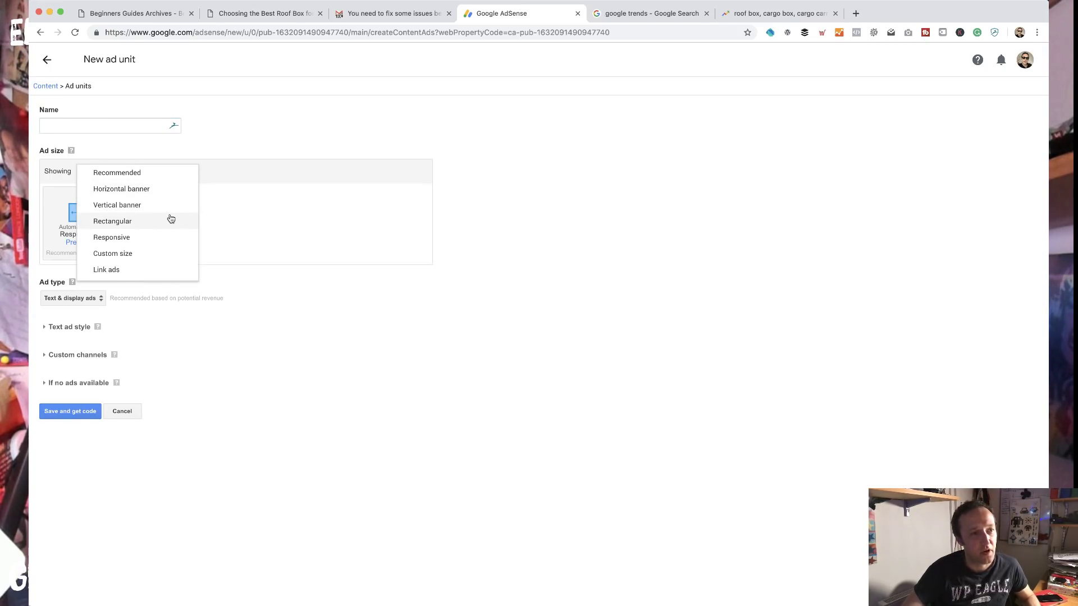
pyautogui.click(146, 225)
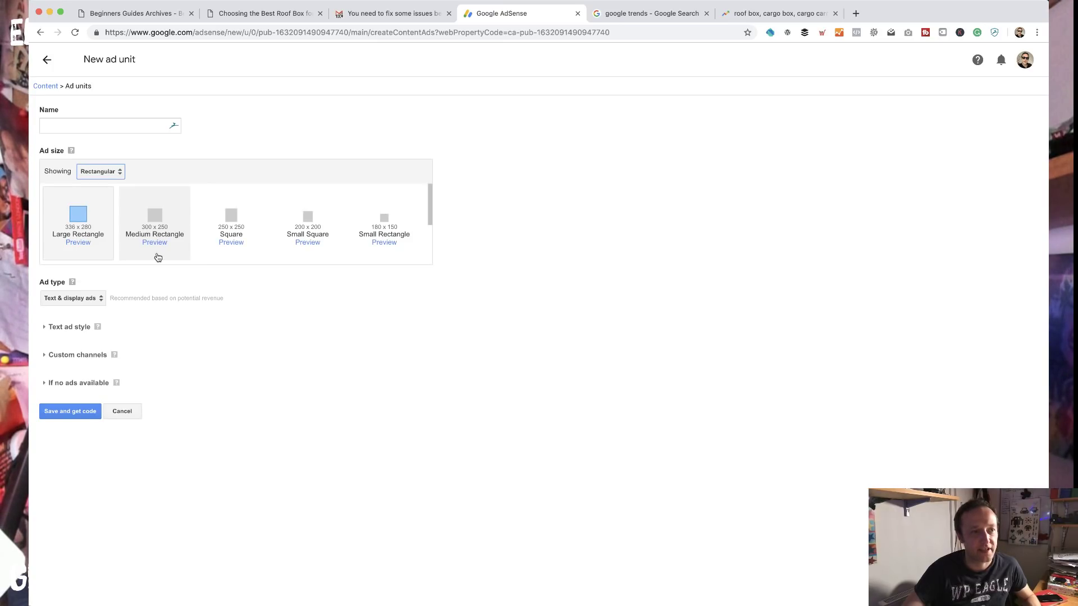
pyautogui.click(187, 236)
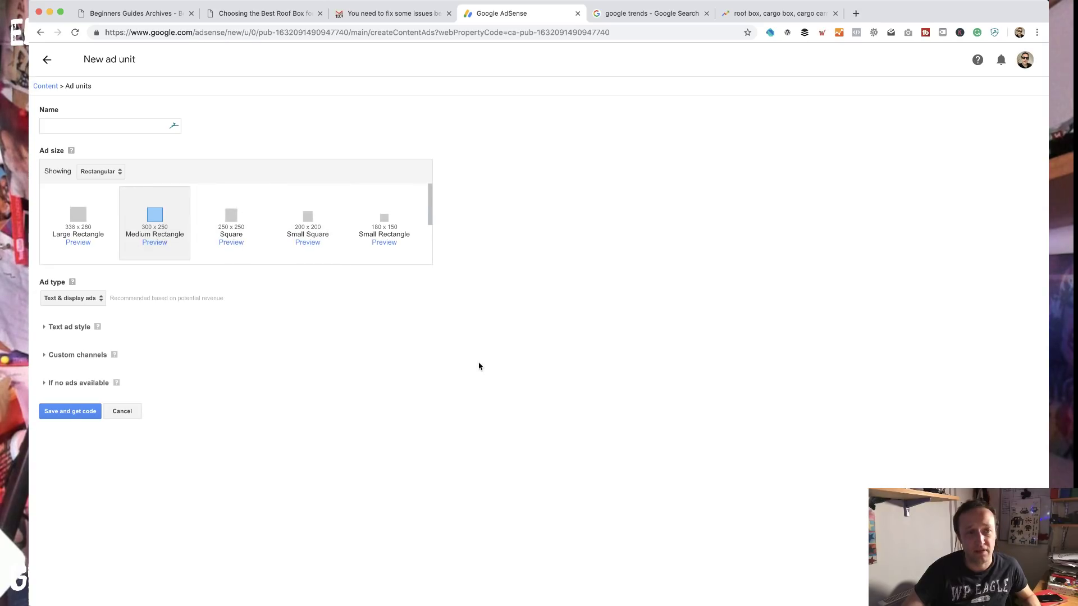
pyautogui.click(152, 128)
pyautogui.write('my tes')
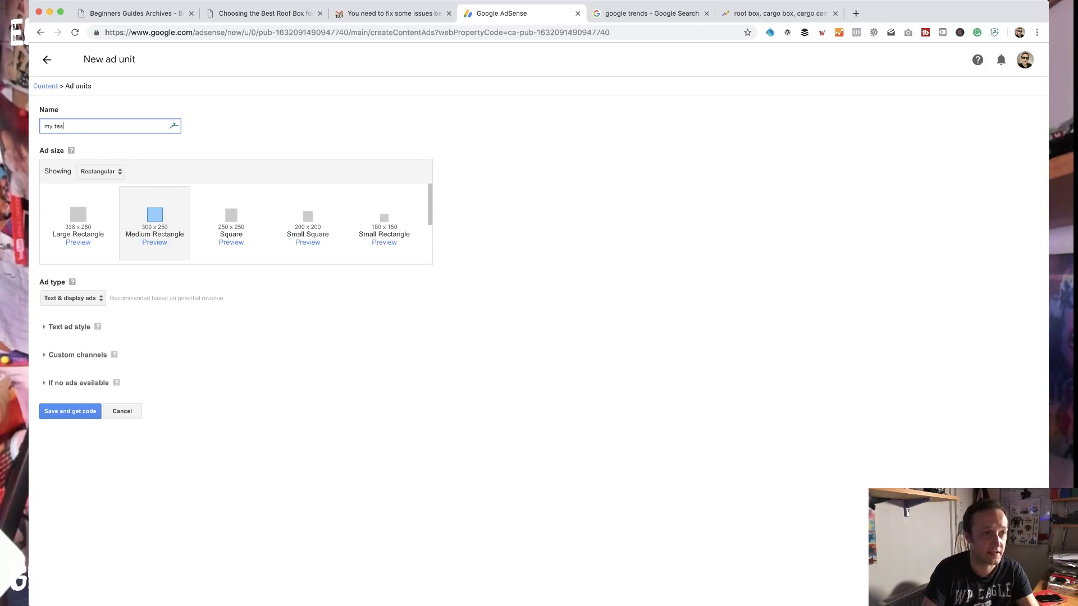
pyautogui.write('t ad')
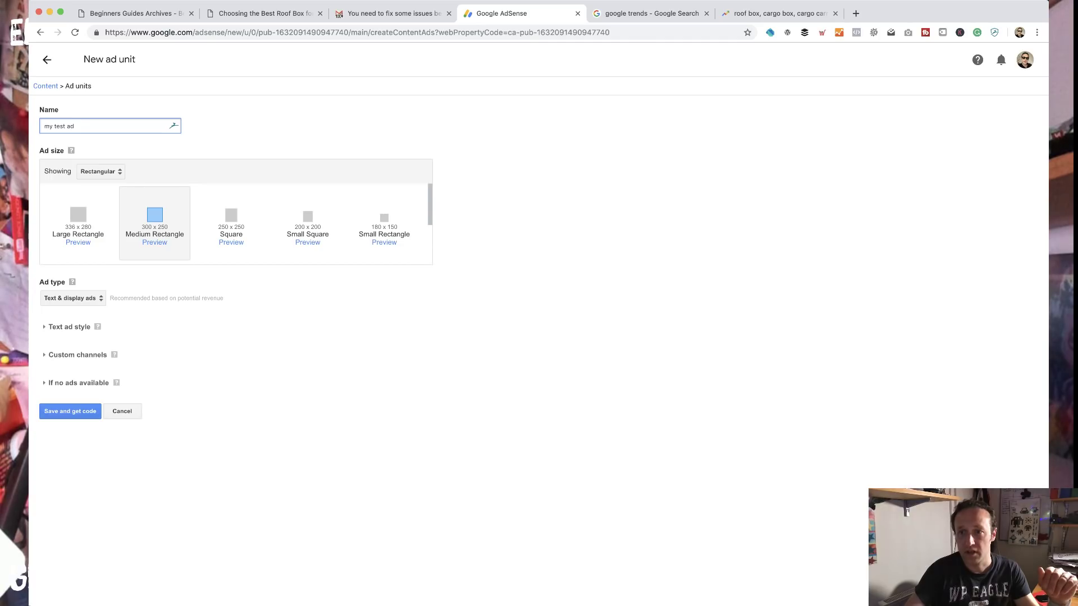
pyautogui.press('super+Tab')
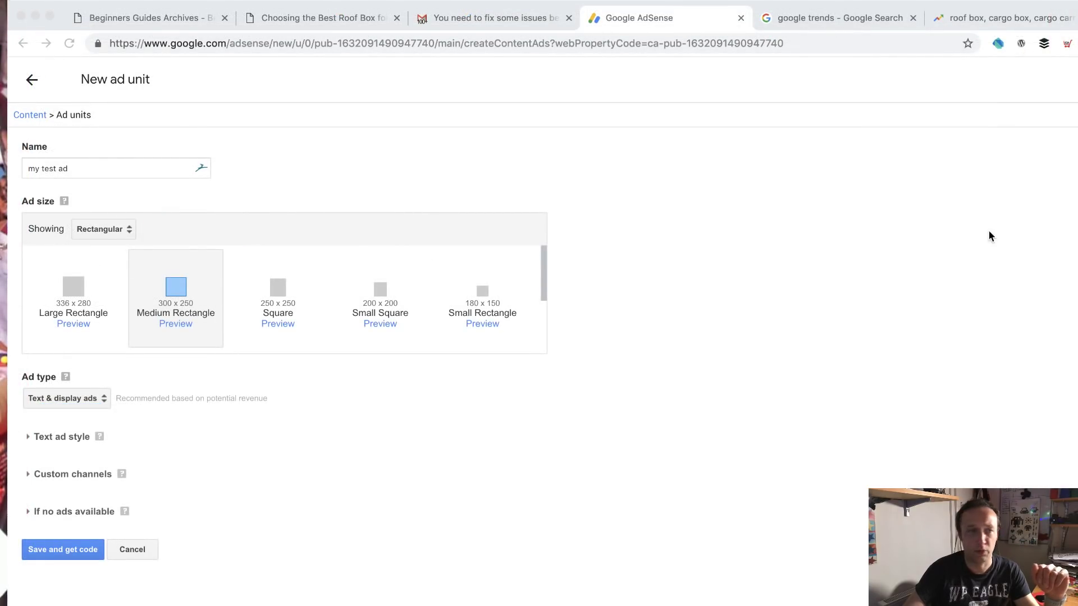
# Set the ad unit's ad type to Display ads only
pyautogui.click(94, 398)
pyautogui.click(75, 404)
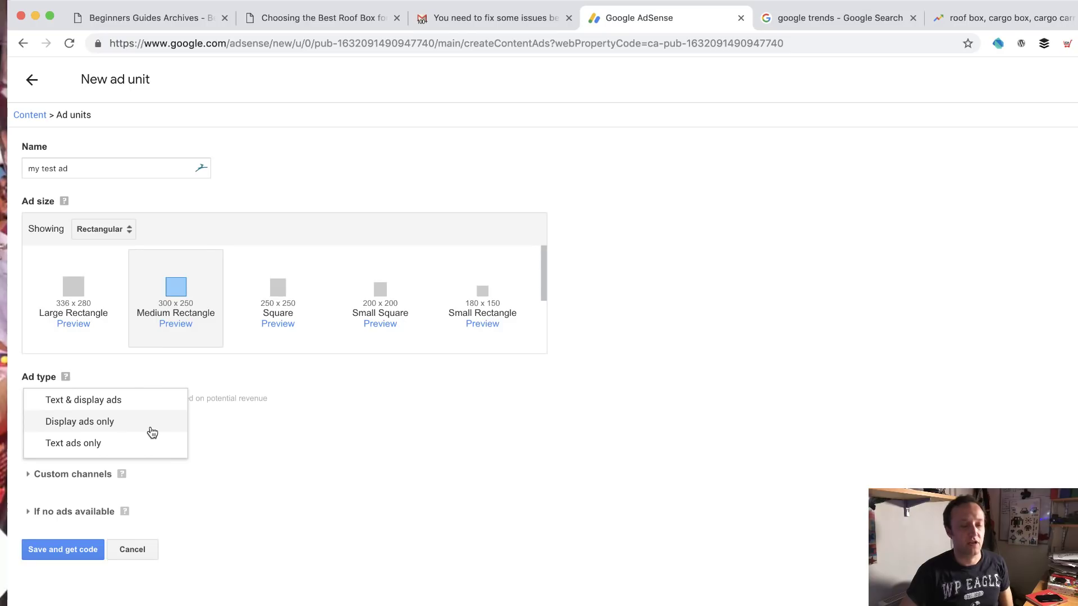
pyautogui.click(122, 422)
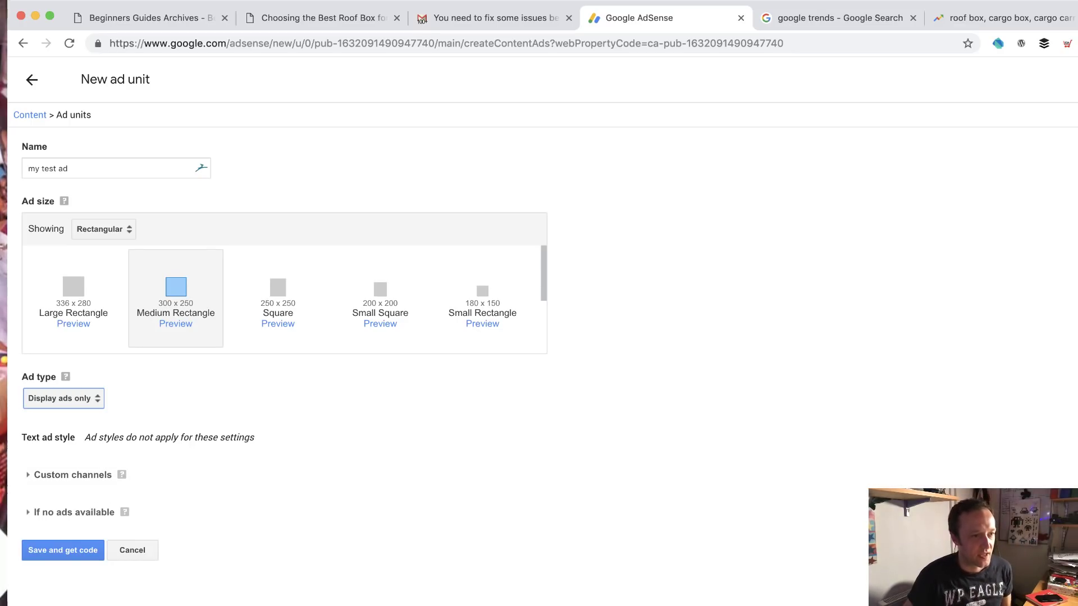
# Save the ad unit and copy its complete ad code
pyautogui.click(56, 552)
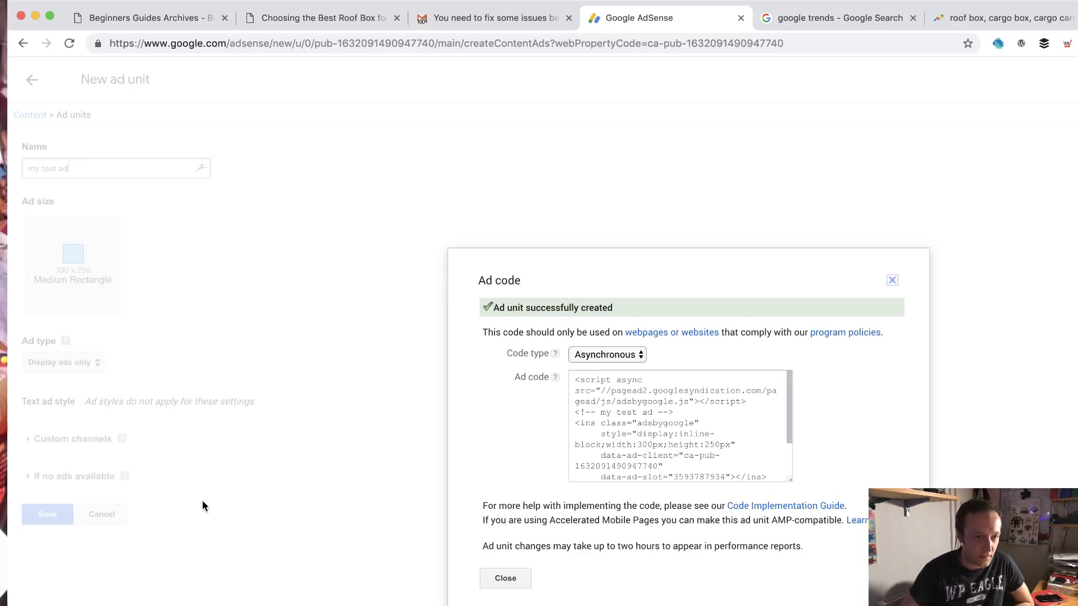
pyautogui.click(634, 403)
pyautogui.rightClick(630, 413)
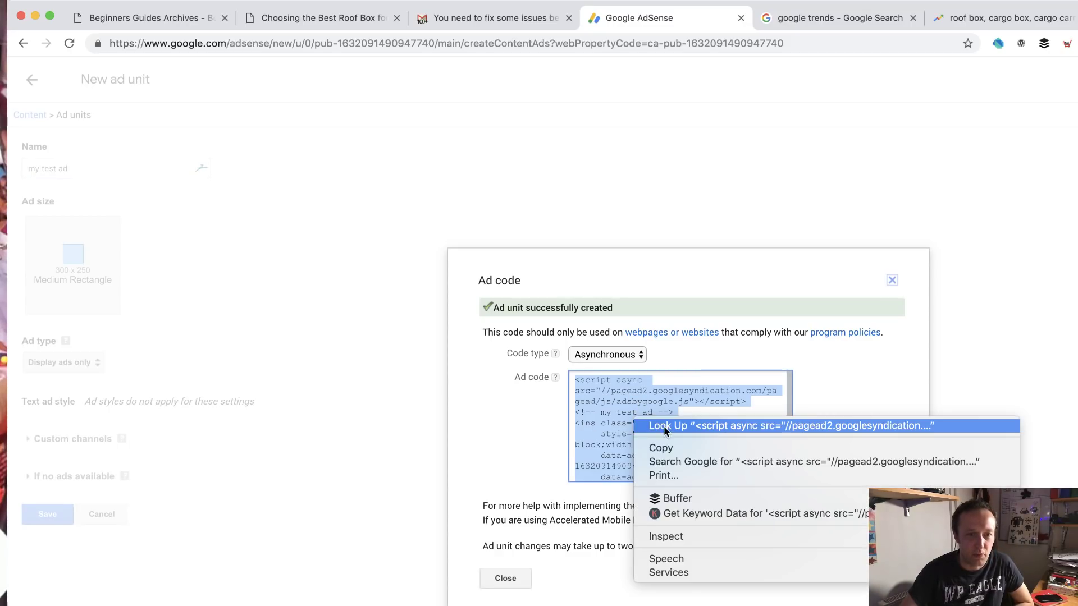
pyautogui.click(684, 447)
# In the Best Roof Box WordPress widgets, add a Custom HTML widget titled "Test Adsense" to the sidebar below Sponsor Message
pyautogui.click(172, 21)
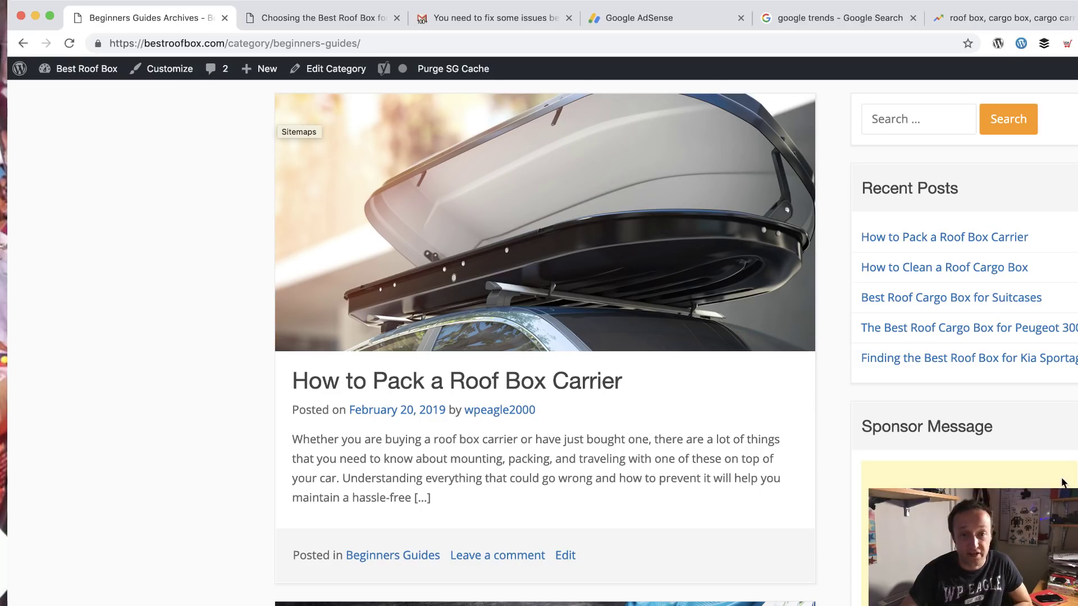
pyautogui.moveTo(79, 68)
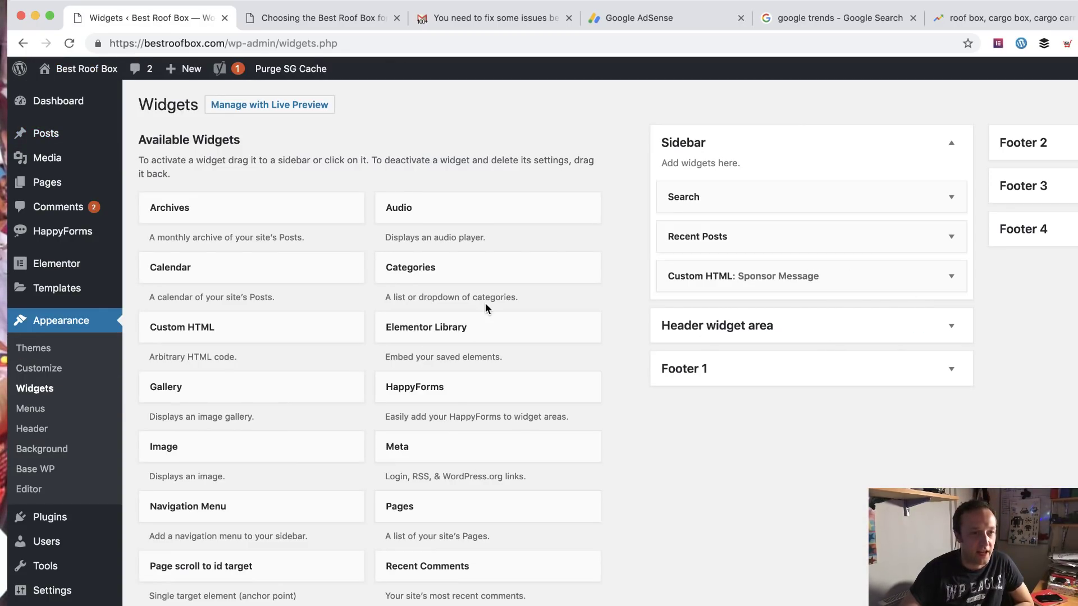
pyautogui.moveTo(255, 342); pyautogui.dragTo(753, 330)
pyautogui.click(285, 349)
pyautogui.moveTo(272, 337); pyautogui.dragTo(752, 356)
pyautogui.click(752, 360)
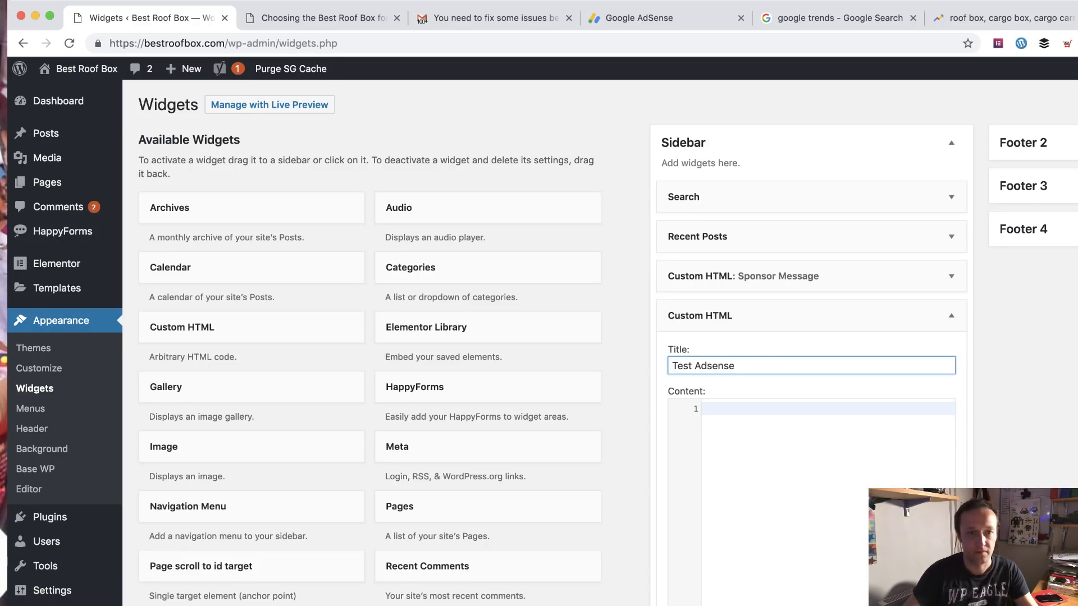
# Paste the copied AdSense ad code into the Test Adsense widget's content
pyautogui.click(829, 415)
pyautogui.press('super+v')
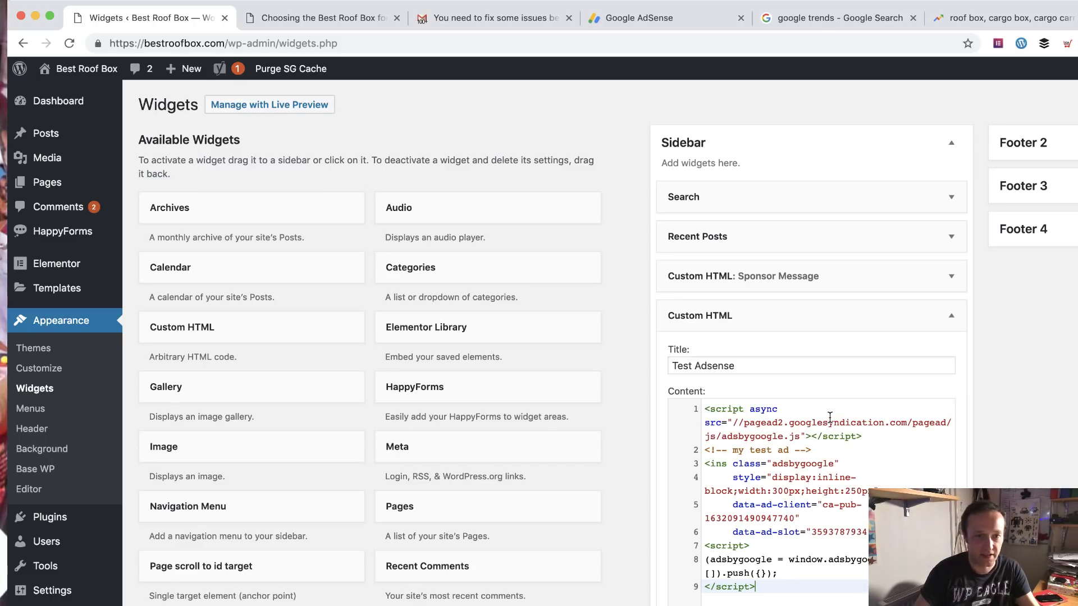
pyautogui.scroll(-1, 406, 518)
pyautogui.scroll(1, 406, 518)
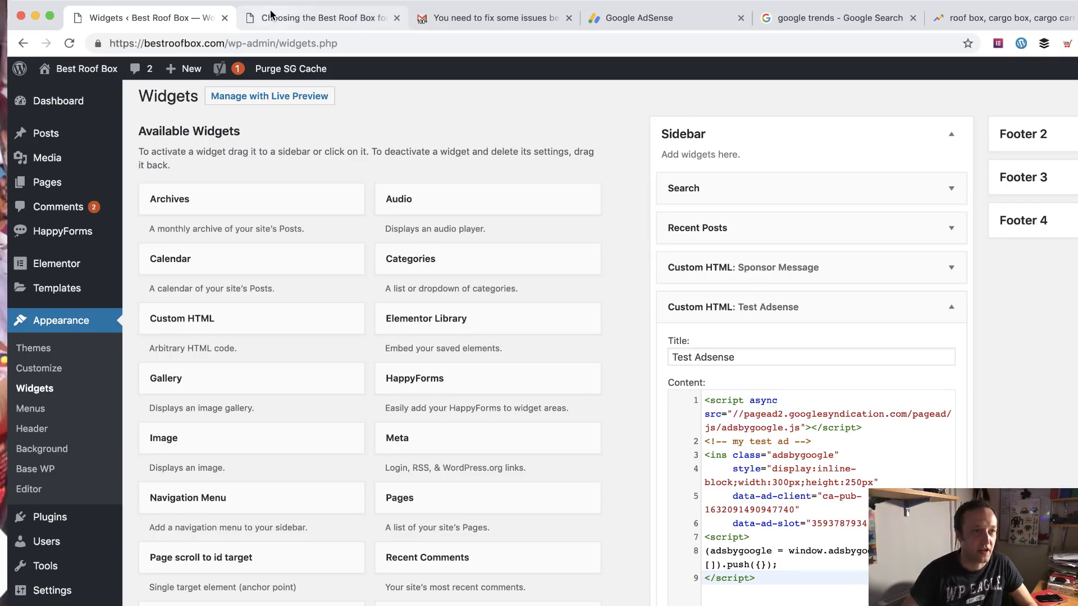
# Back in Google AdSense, dismiss the ad code and start adding a new site with the URL mydomainname.com
pyautogui.click(671, 19)
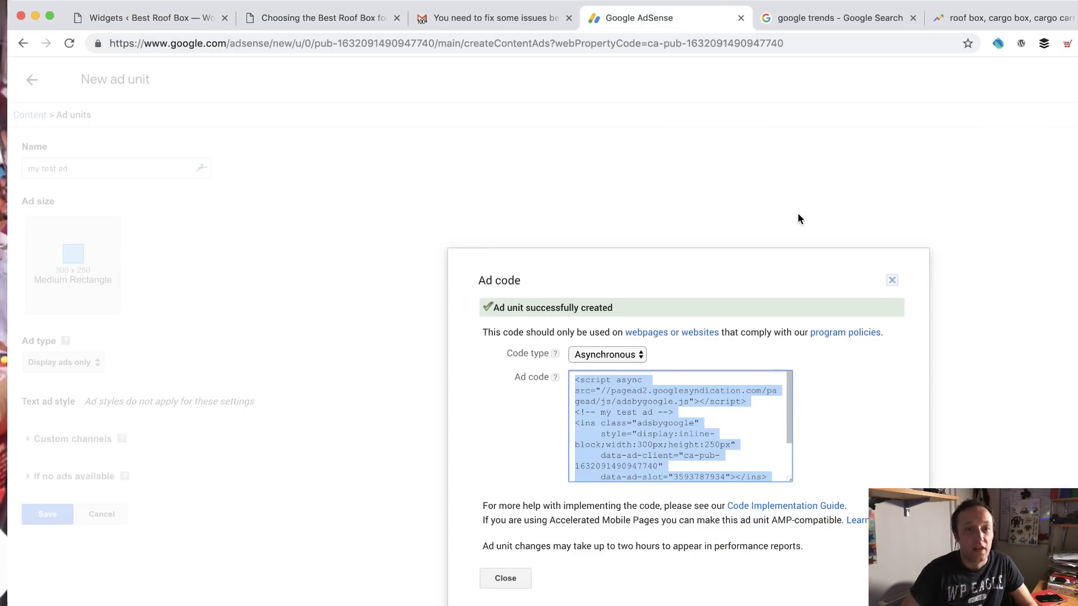
pyautogui.click(892, 281)
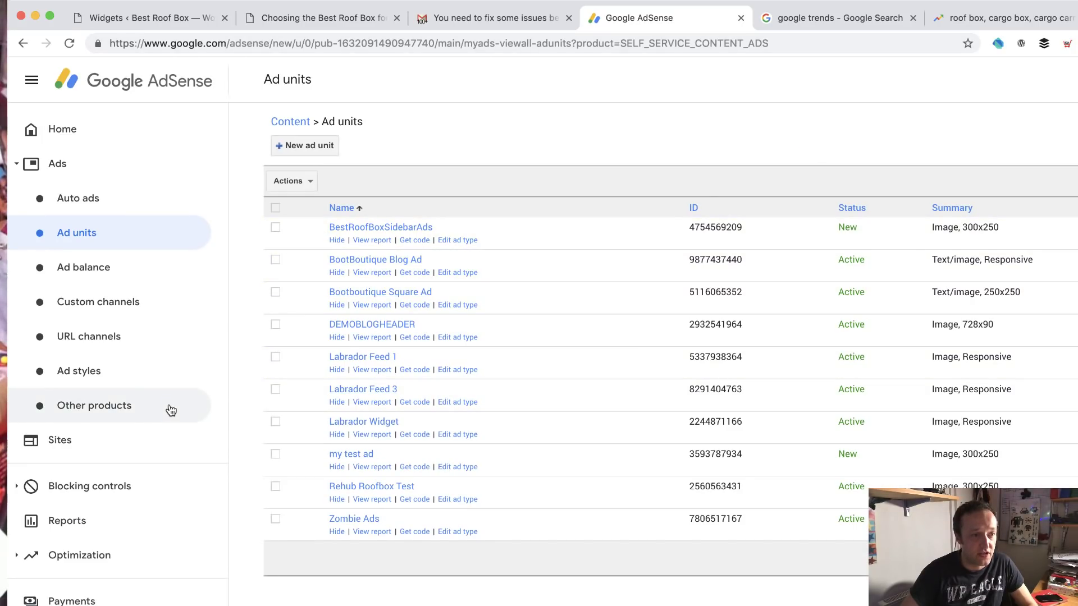
pyautogui.click(103, 447)
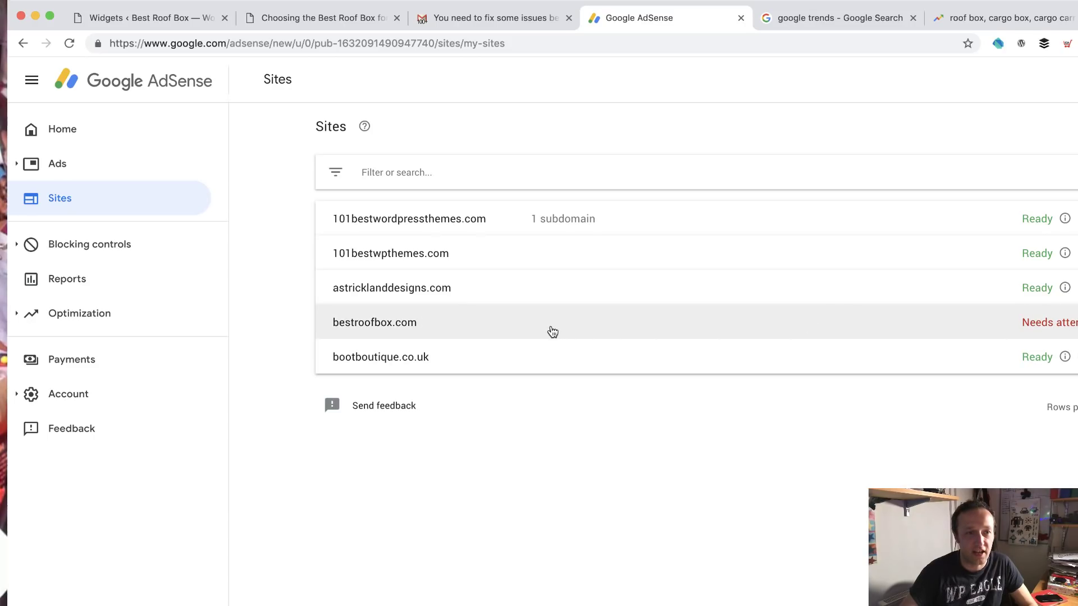
pyautogui.click(1077, 172)
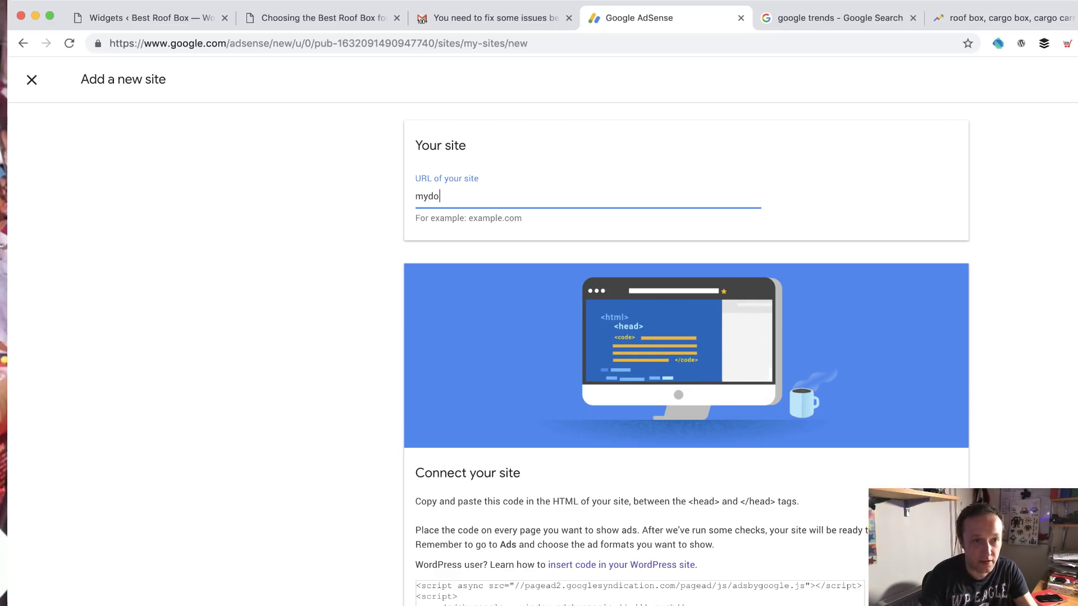
pyautogui.write('name.com')
pyautogui.press('Tab')
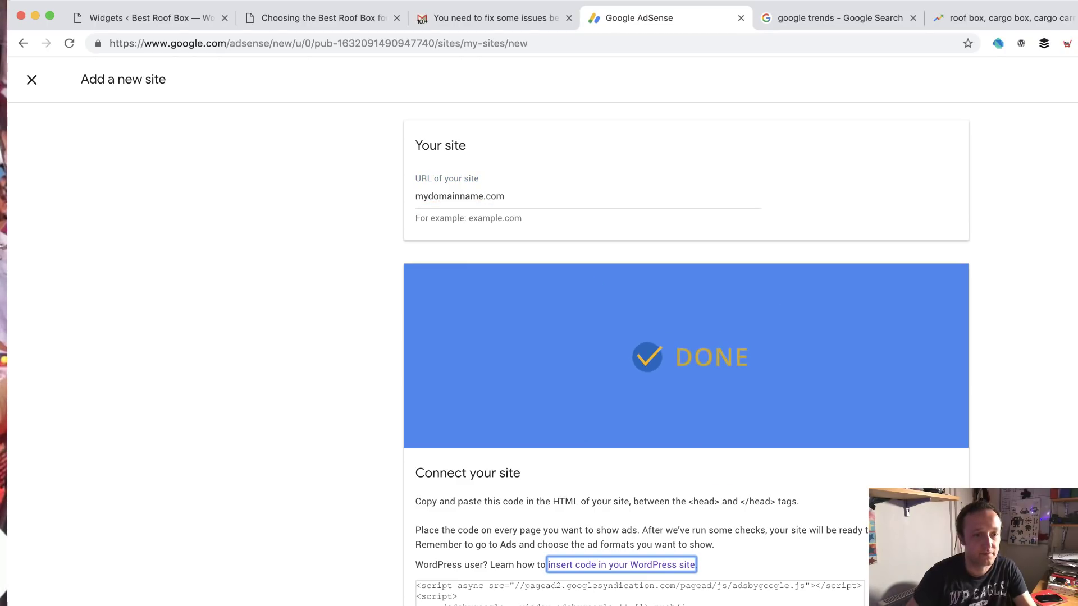
# Select the new site's connection code, submit the site, and return to the Sites list
pyautogui.click(673, 598)
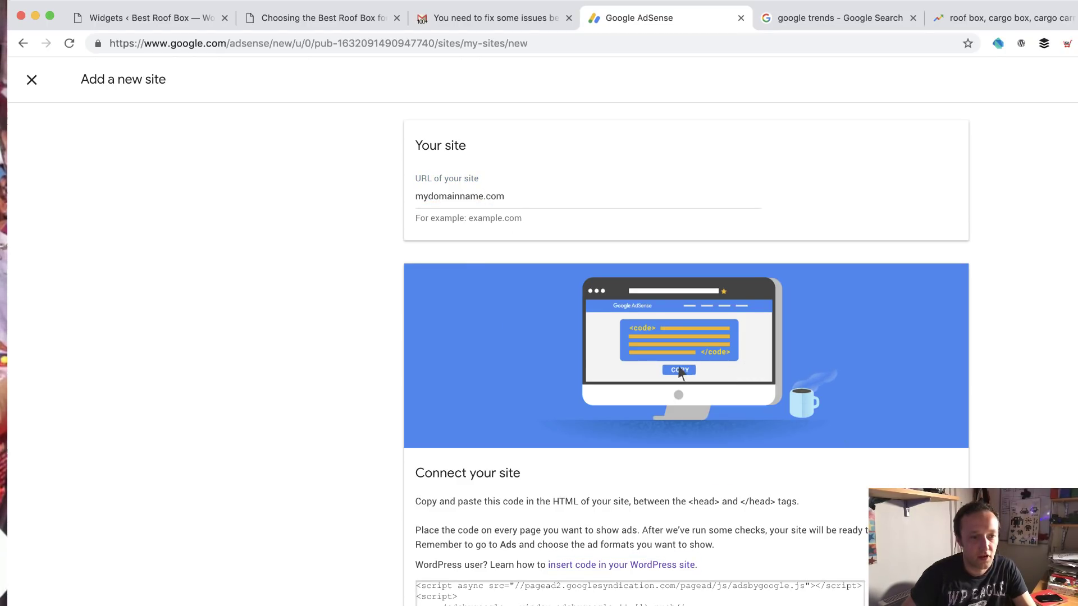
pyautogui.press('super+a')
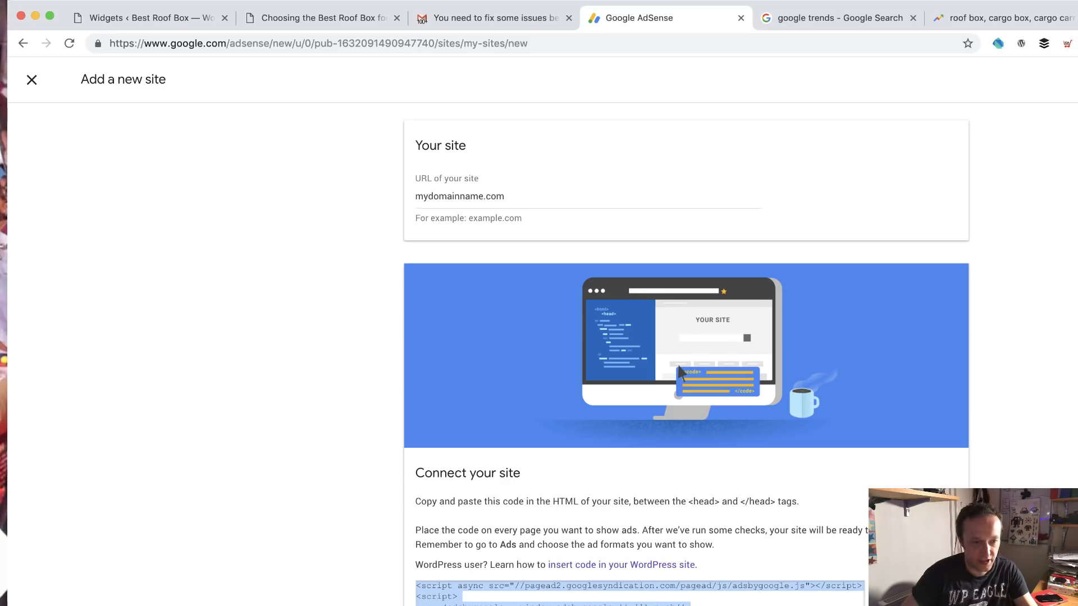
pyautogui.press('Tab')
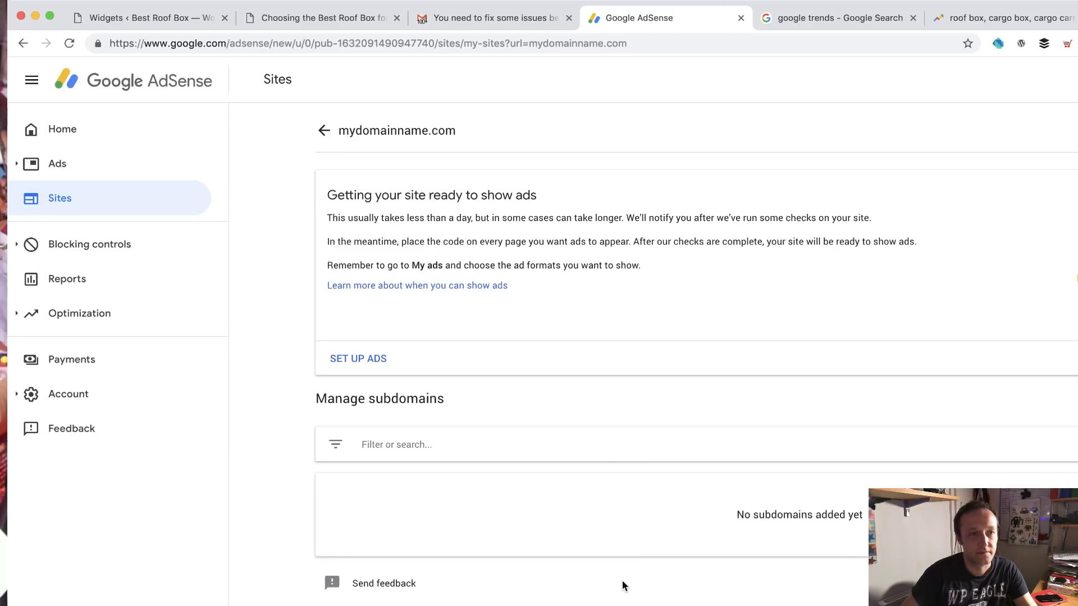
pyautogui.click(324, 132)
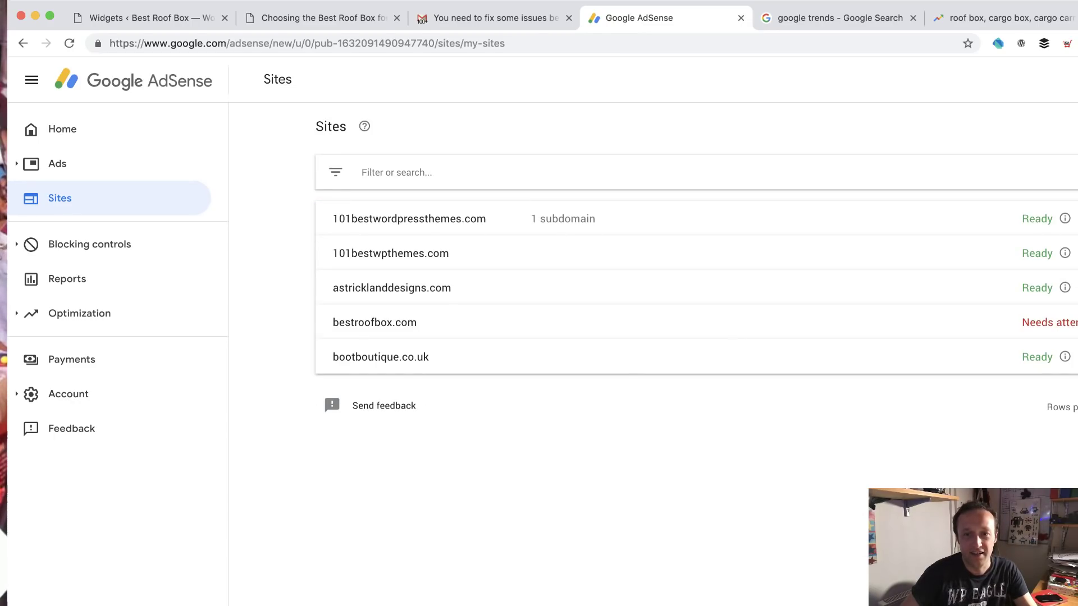
# Open the installed plugins of the Best Roof Box WordPress site and highlight the name of Insert Headers and Footers
pyautogui.click(138, 17)
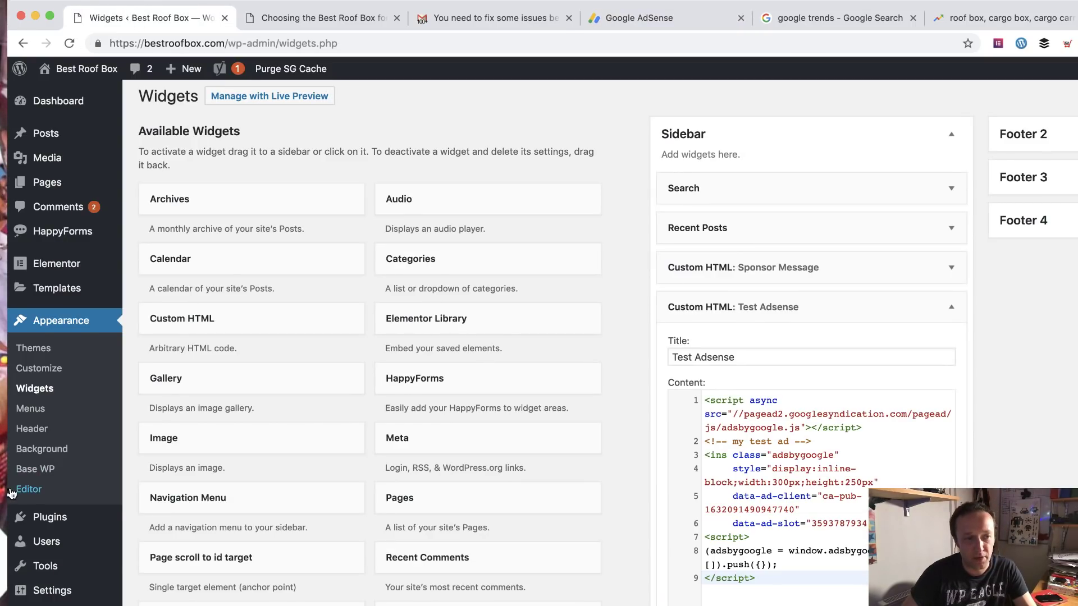
pyautogui.moveTo(71, 528)
pyautogui.click(166, 522)
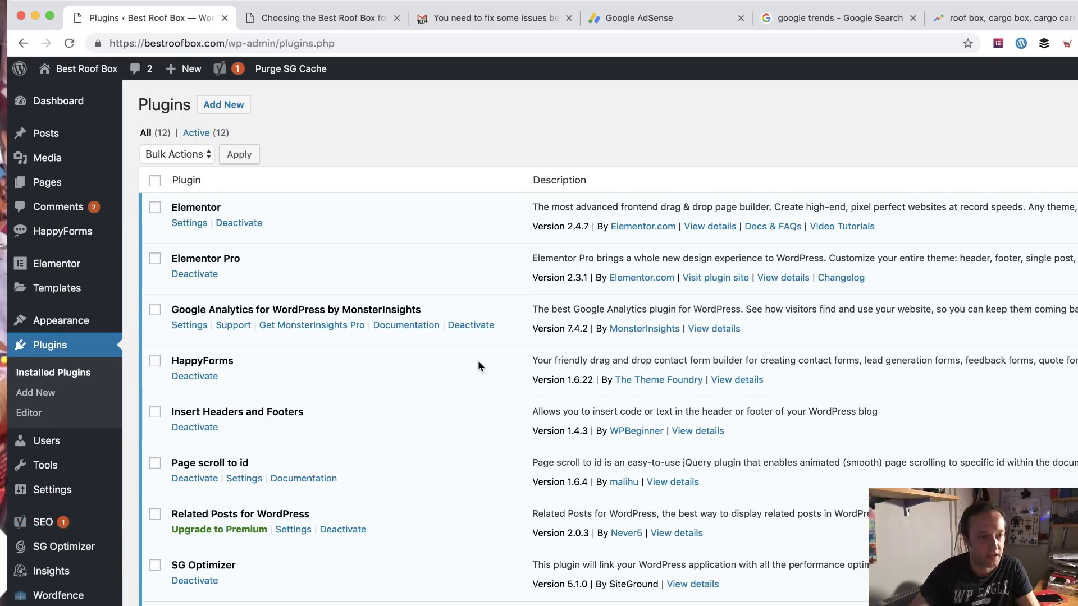
pyautogui.moveTo(293, 416); pyautogui.dragTo(167, 415)
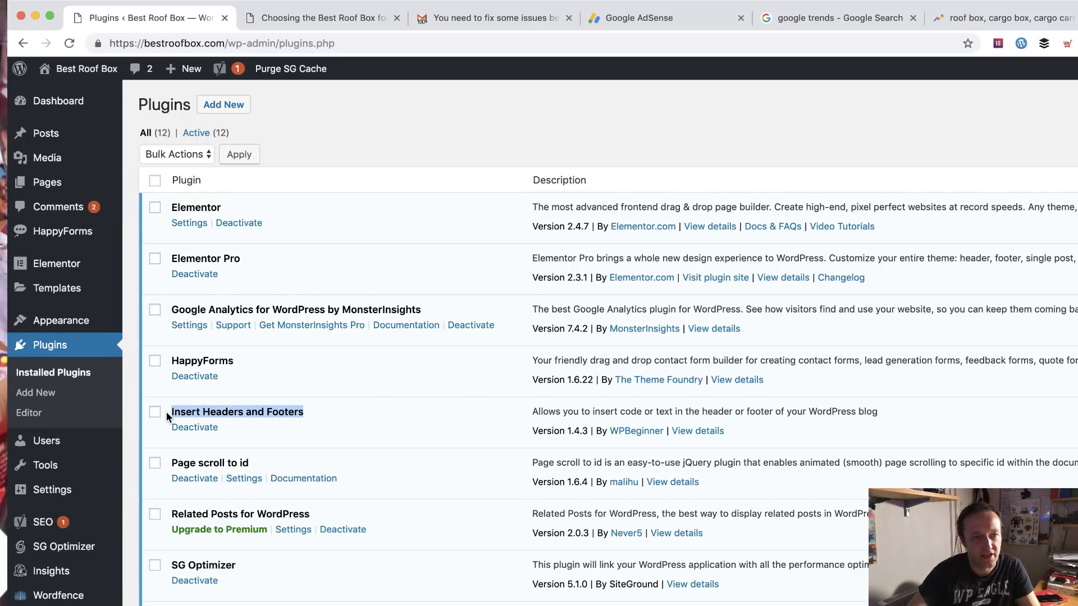
# Open the Insert Headers and Footers settings and place the cursor at the end of the header scripts
pyautogui.click(325, 410)
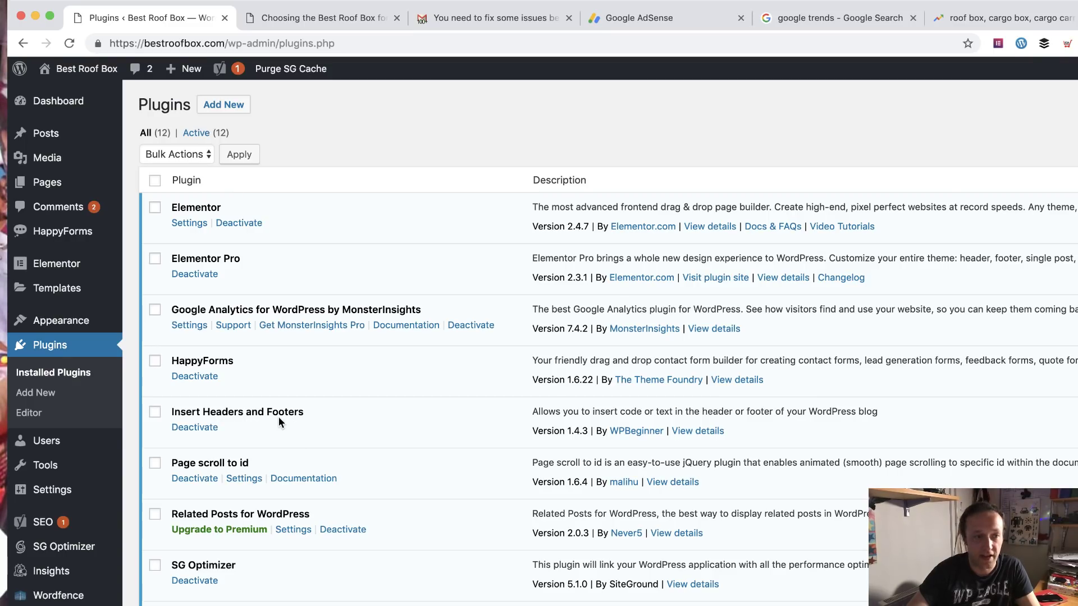
pyautogui.moveTo(69, 493)
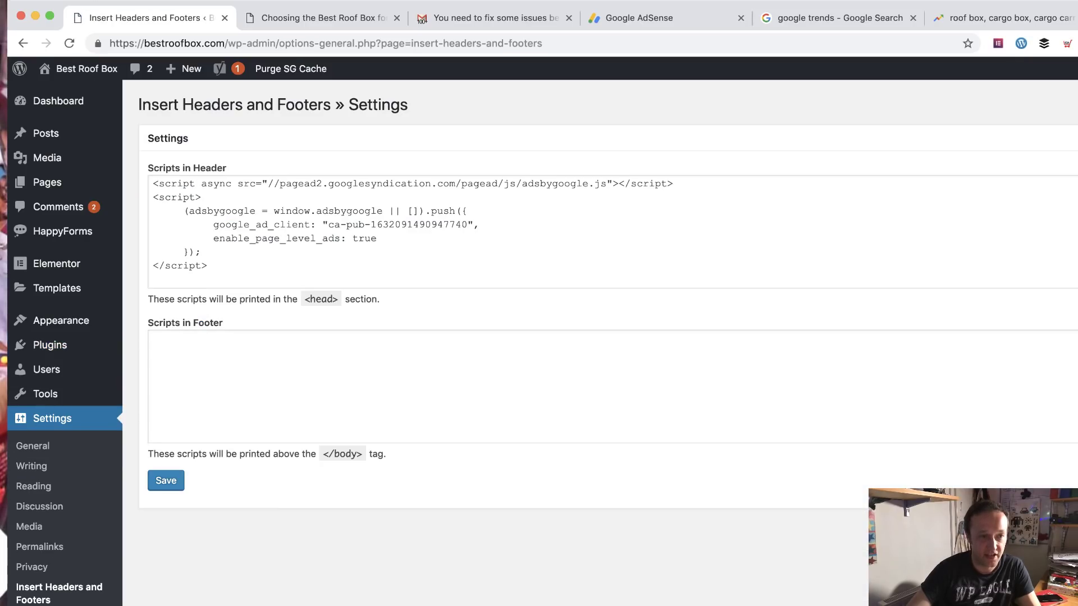
pyautogui.click(276, 268)
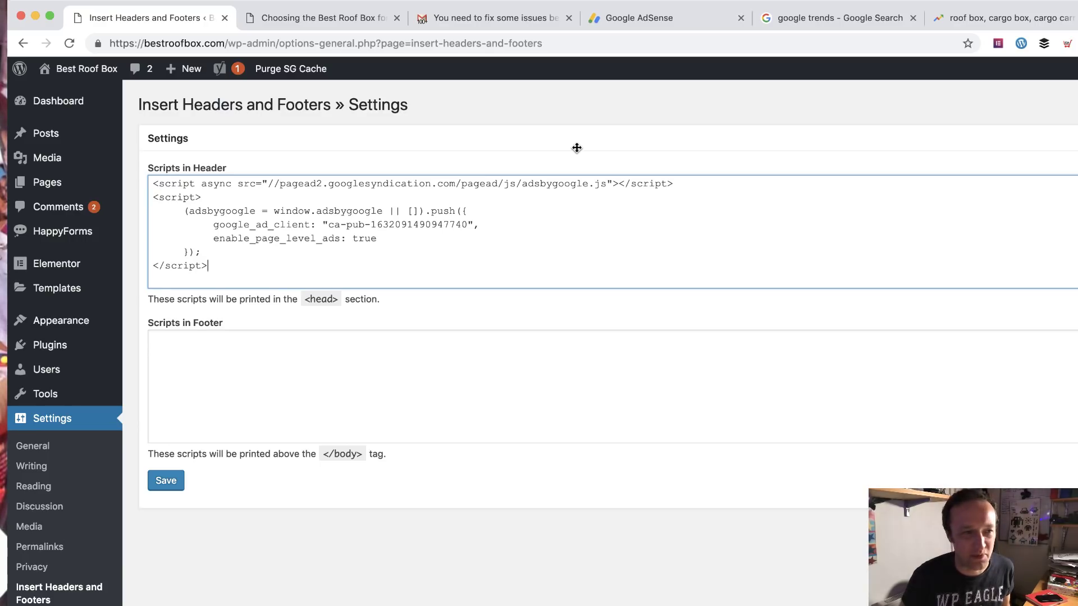
# In Google AdSense, remove the mydomainname.com site from the Sites list
pyautogui.click(620, 19)
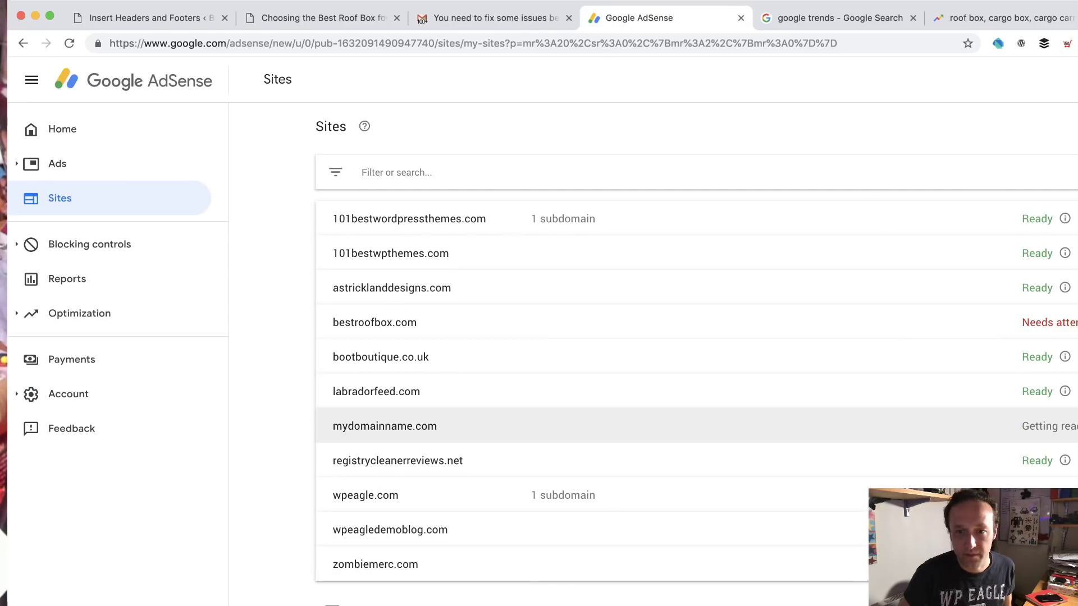
pyautogui.click(876, 426)
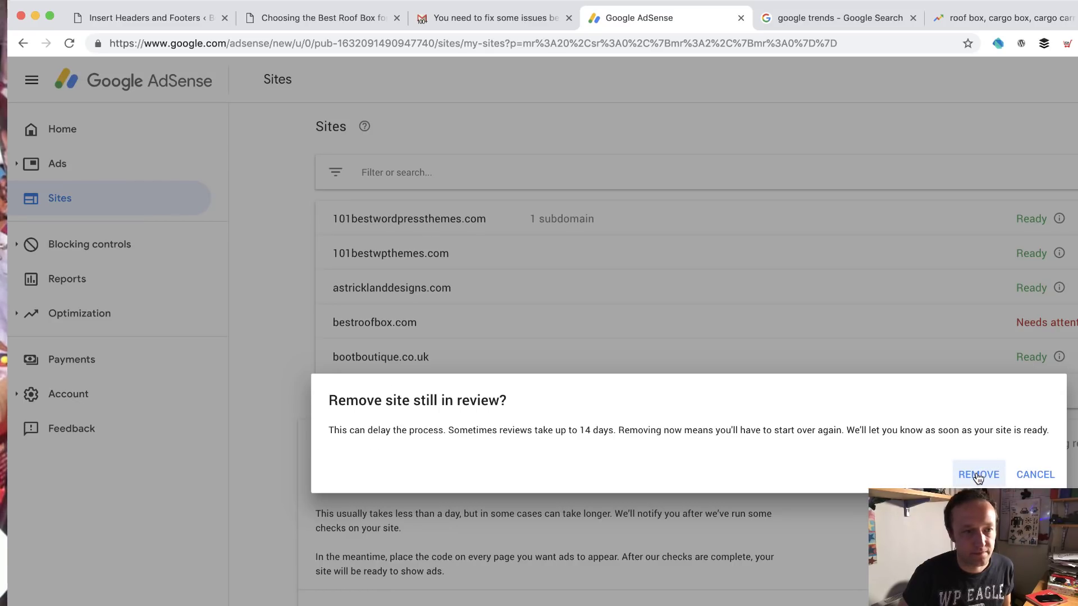
pyautogui.click(977, 474)
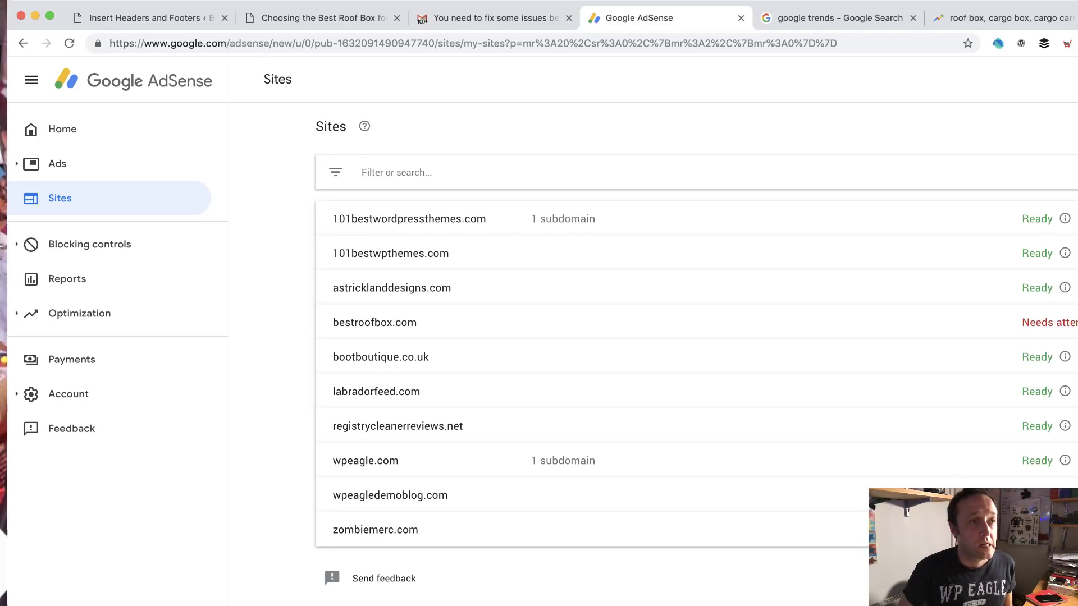
# Back in the Best Roof Box WordPress admin, open the widgets and expand the sidebar's Test Adsense widget
pyautogui.click(143, 18)
pyautogui.moveTo(56, 329)
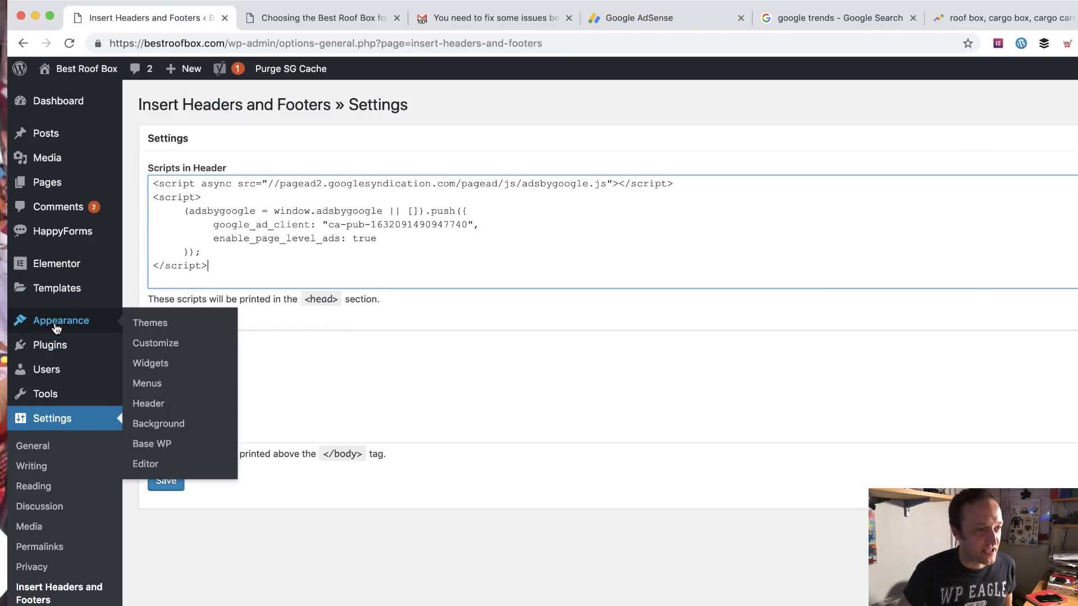
pyautogui.click(180, 365)
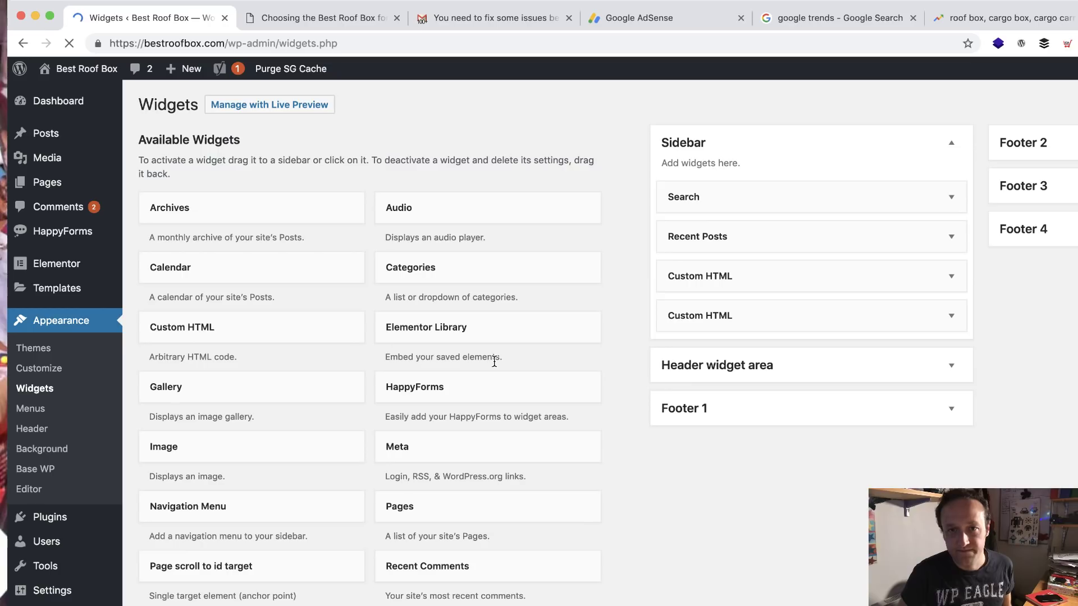
pyautogui.click(950, 315)
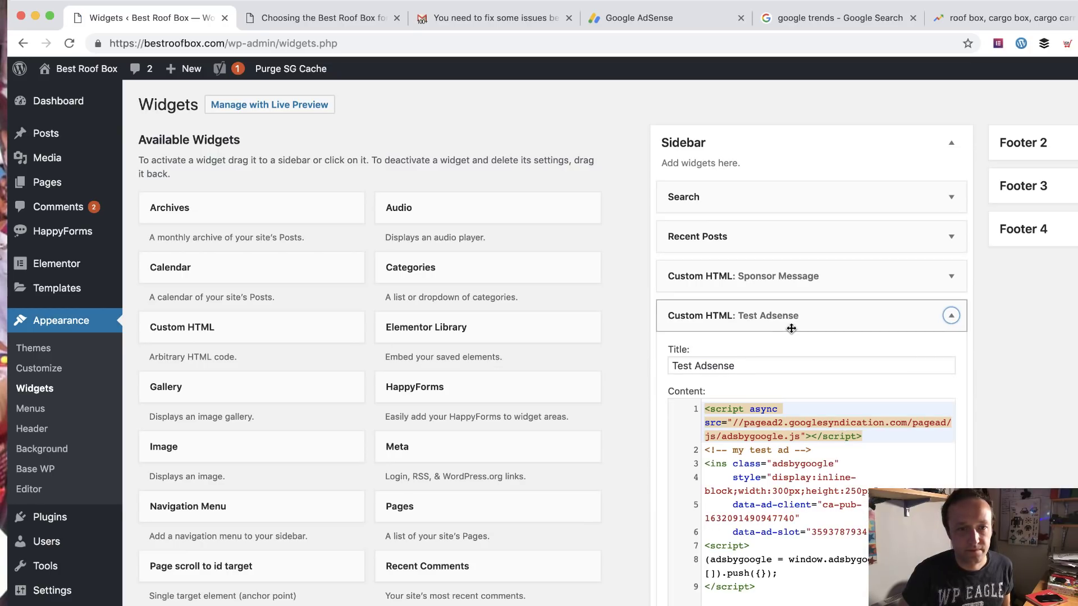
# Visit the live site and examine the sidebar ads on the How to Pack a Roof Box Carrier post
pyautogui.moveTo(67, 69)
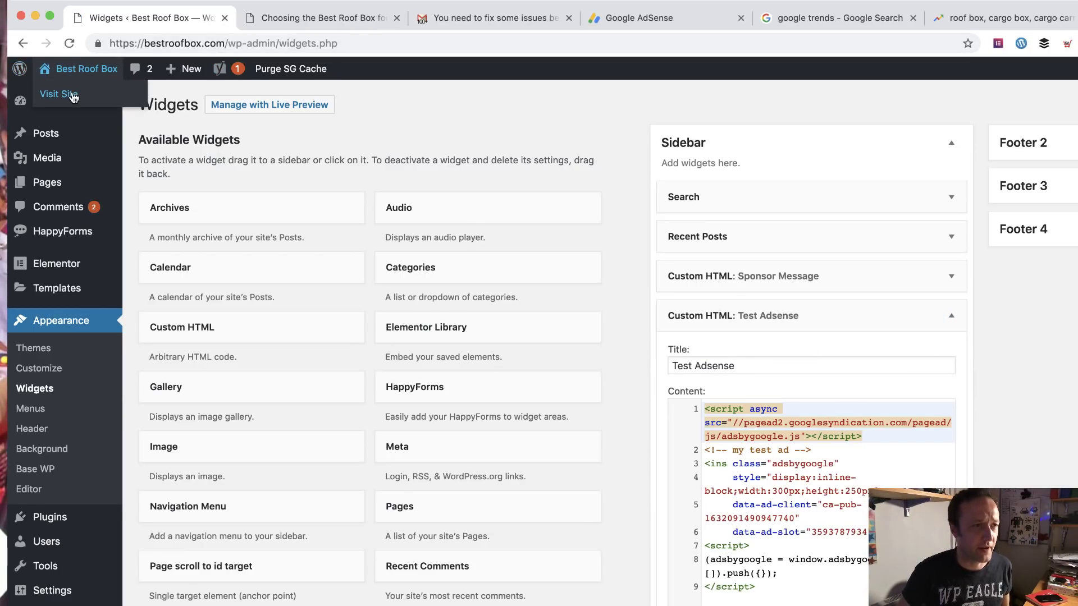
pyautogui.click(72, 97)
pyautogui.scroll(-6, 440, 289)
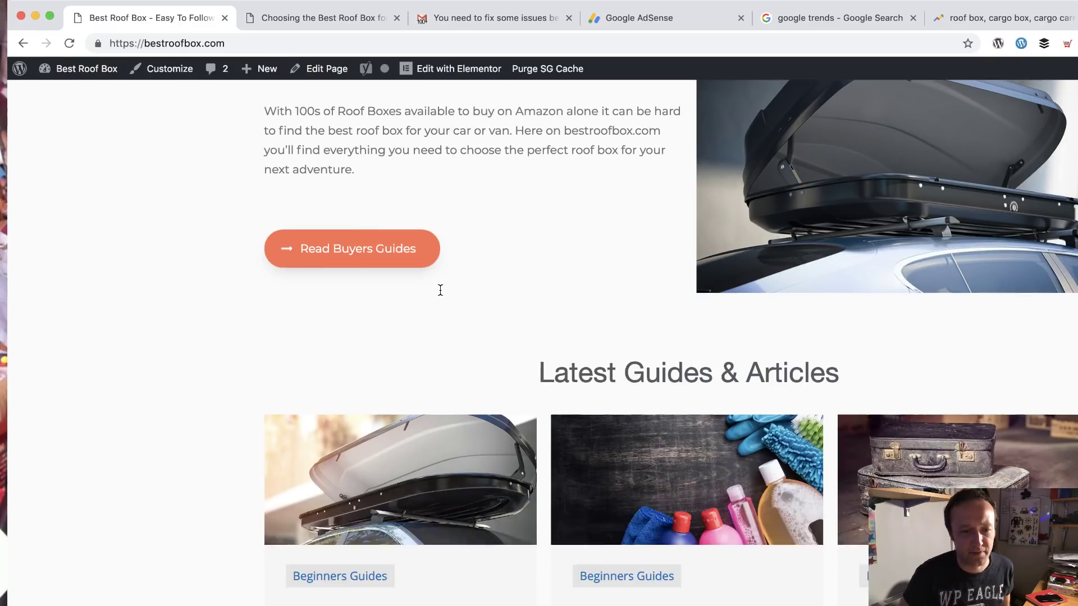
pyautogui.click(440, 455)
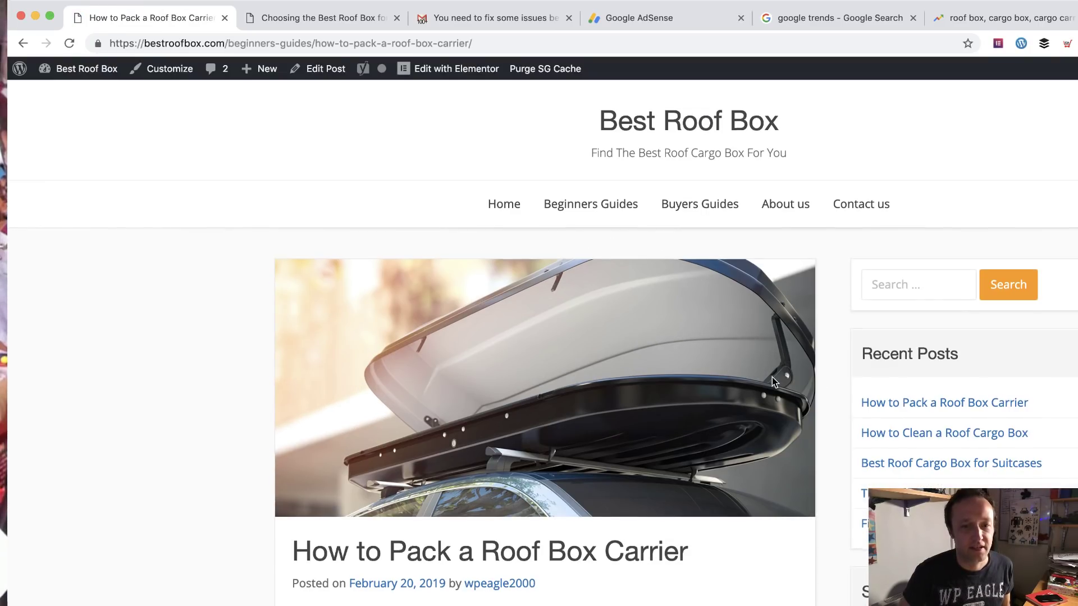
pyautogui.scroll(-7, 772, 378)
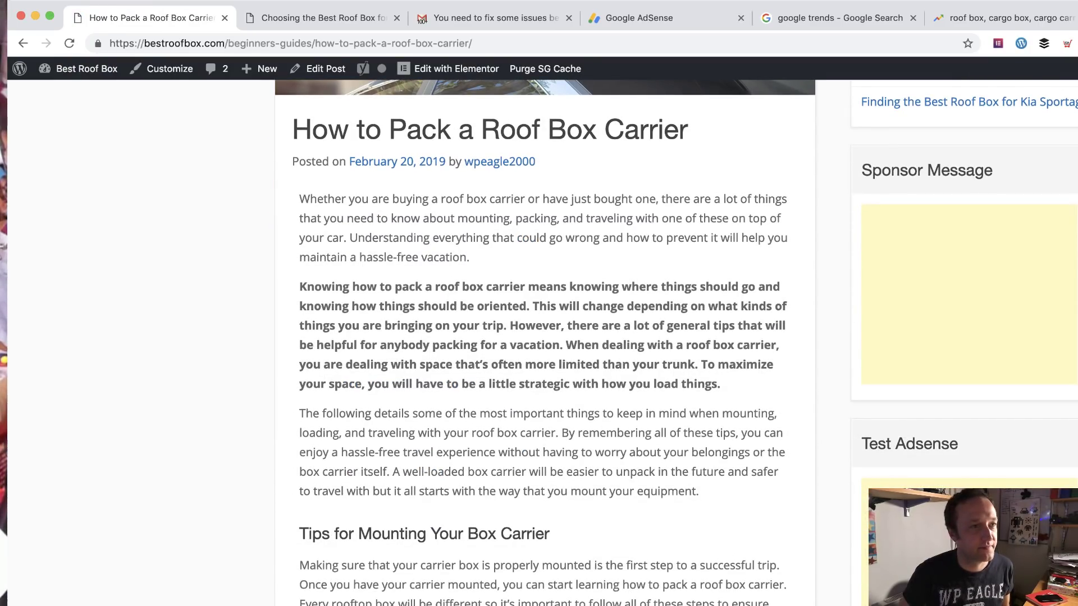
# Return to the WordPress widgets and delete the Test Adsense widget from the sidebar
pyautogui.click(22, 43)
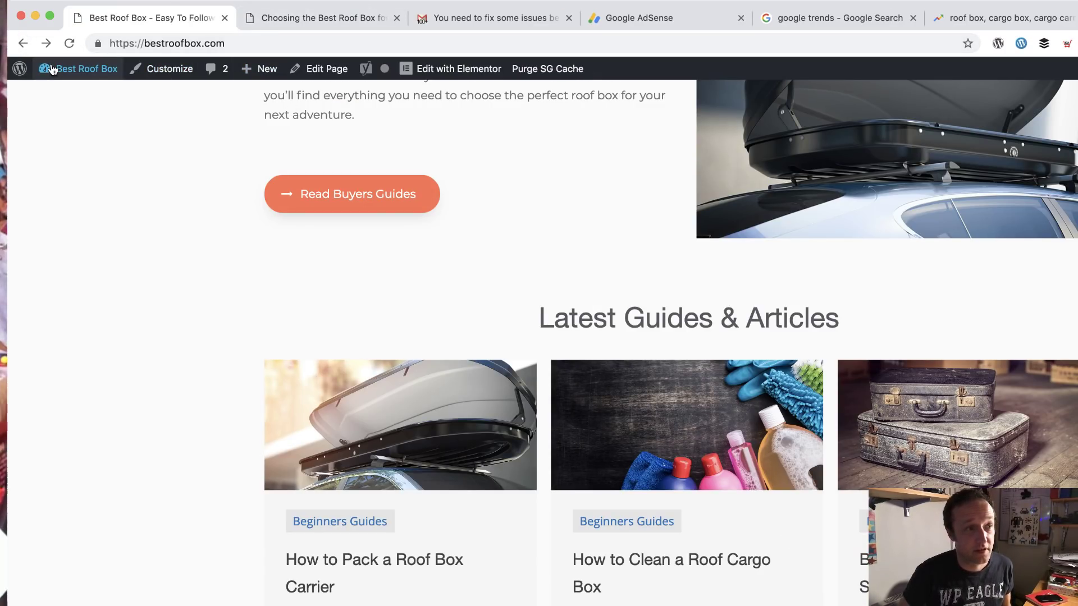
pyautogui.moveTo(54, 69)
pyautogui.click(52, 130)
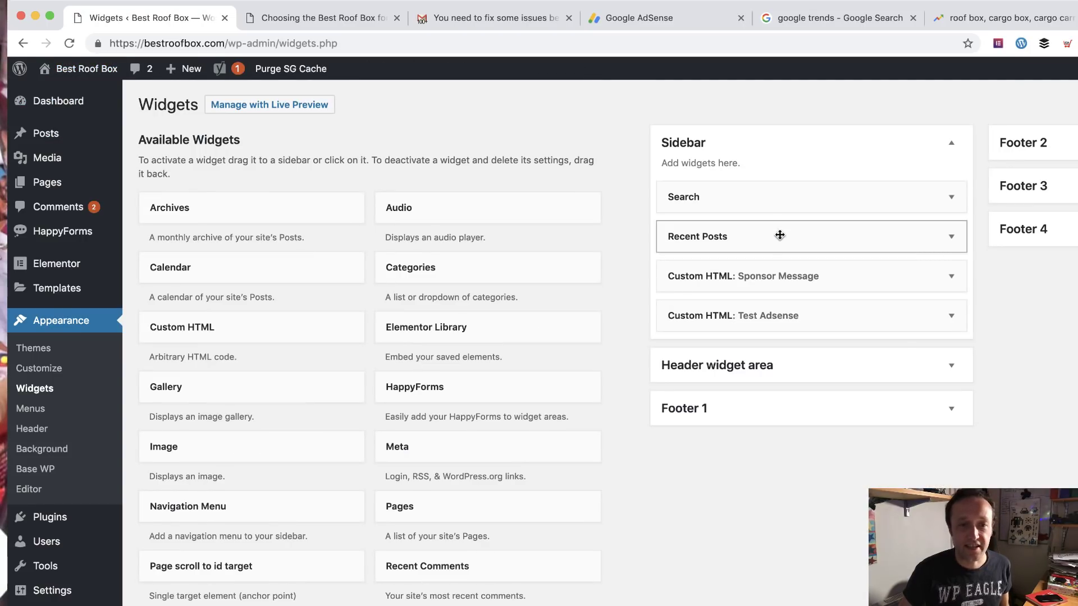
pyautogui.click(951, 317)
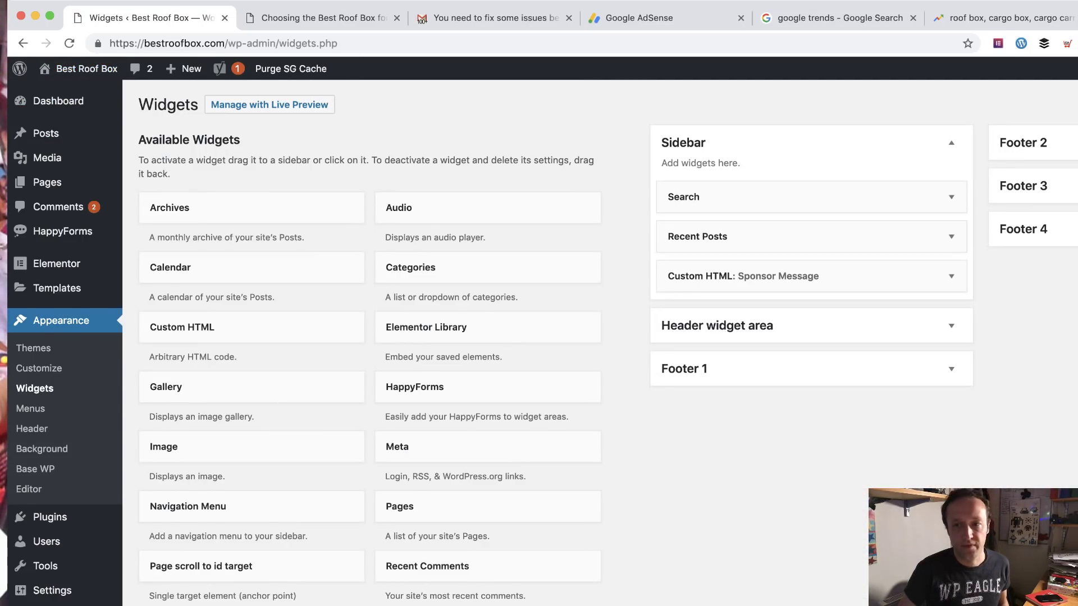
pyautogui.press('super+Tab')
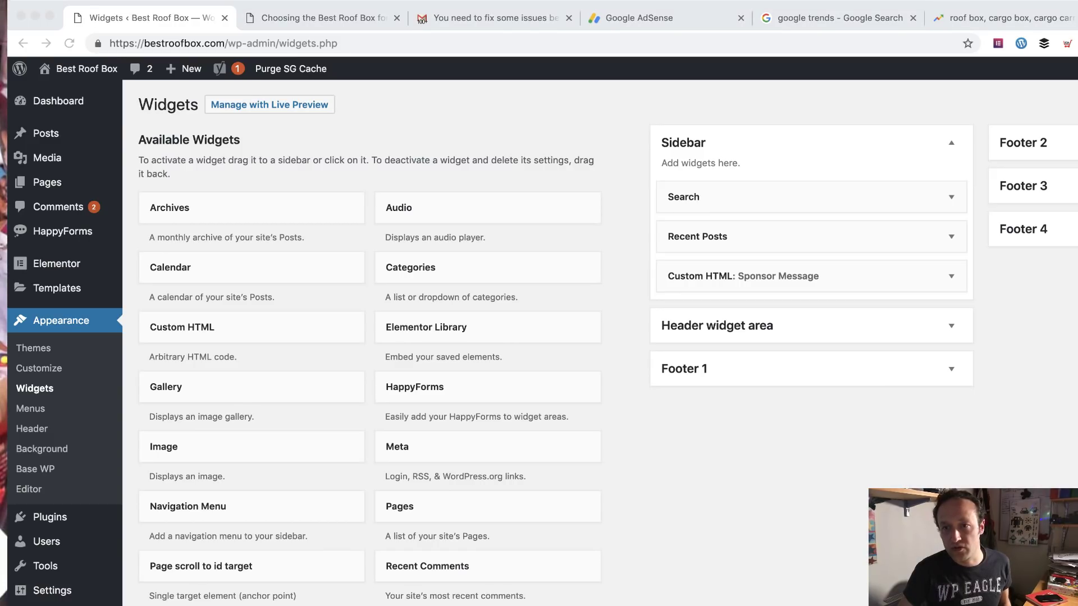
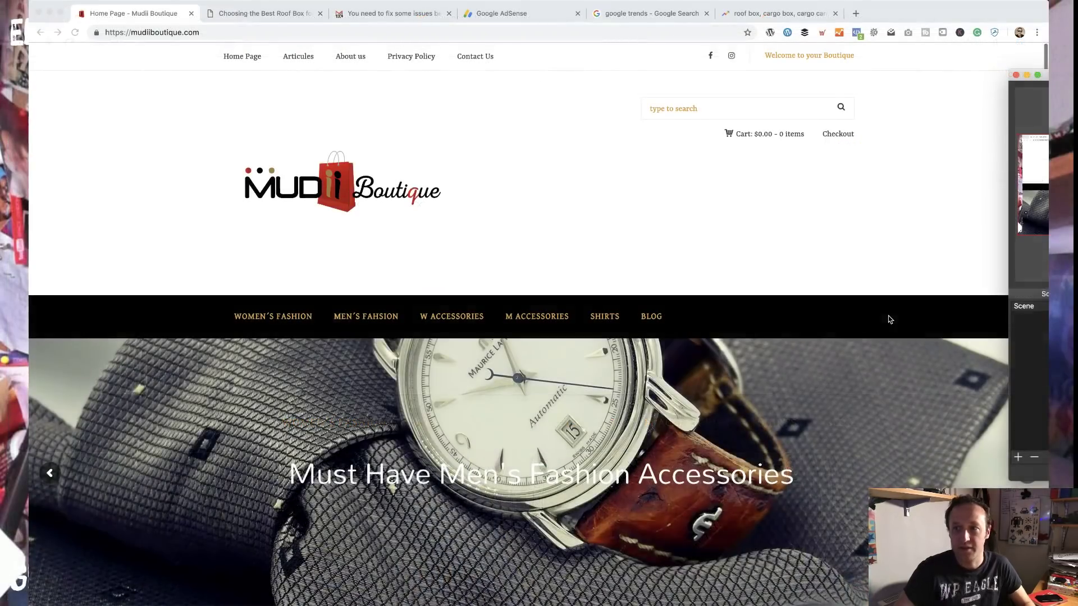
# Inspect the header area around the logo on the Mudii Boutique home page with the browser's developer tools
pyautogui.click(708, 150)
pyautogui.rightClick(591, 171)
pyautogui.click(656, 323)
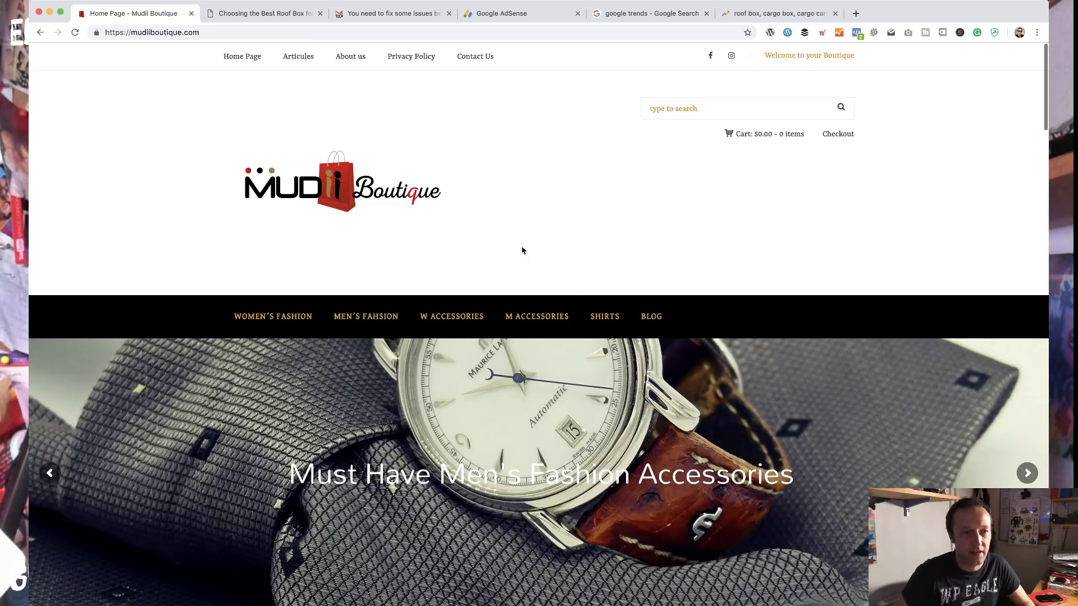
pyautogui.click(37, 451)
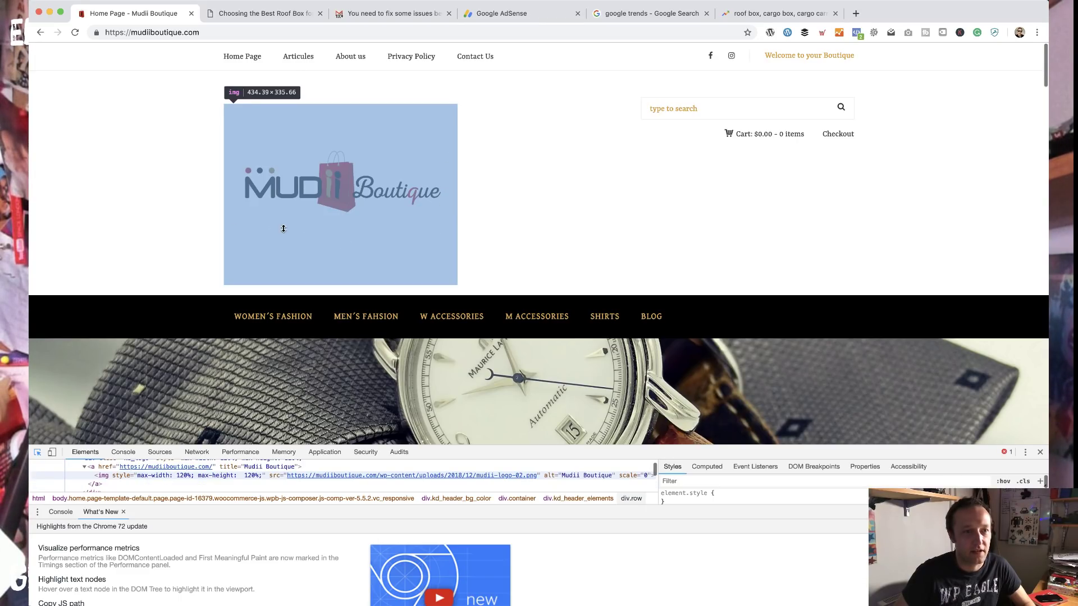
pyautogui.click(729, 130)
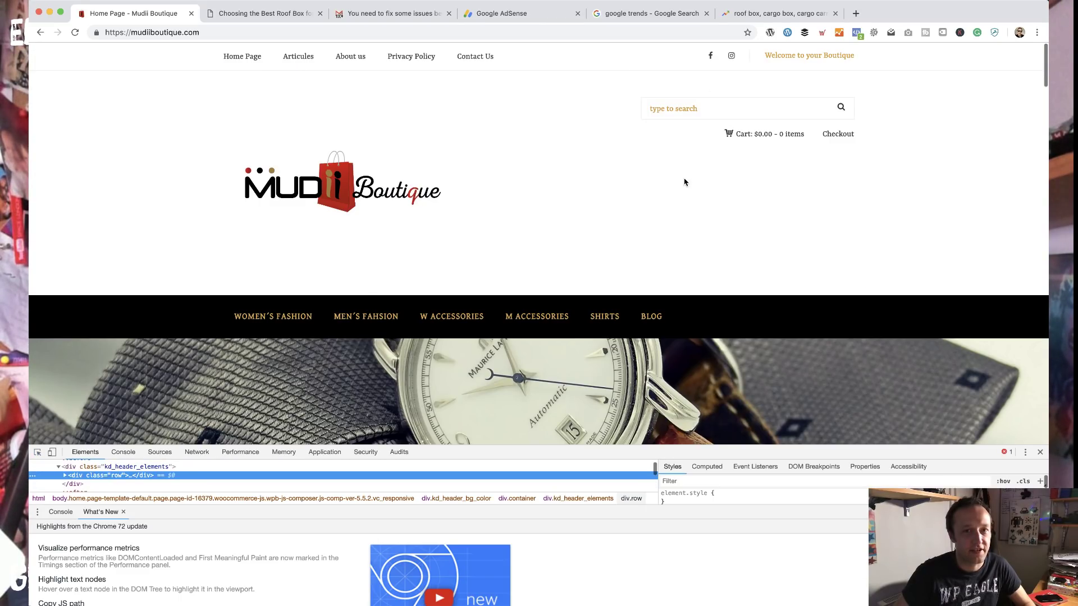
# Review the Mudii Boutique home page from the header and banner down to the Women's Dresses products
pyautogui.scroll(-2, 428, 221)
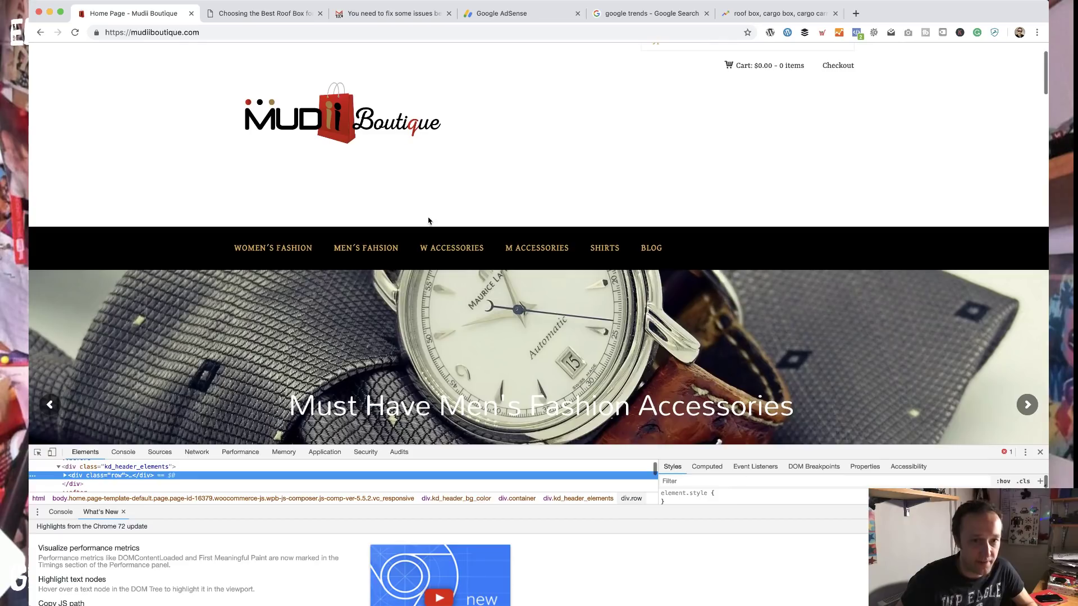
pyautogui.scroll(-5, 428, 221)
pyautogui.scroll(4, 524, 309)
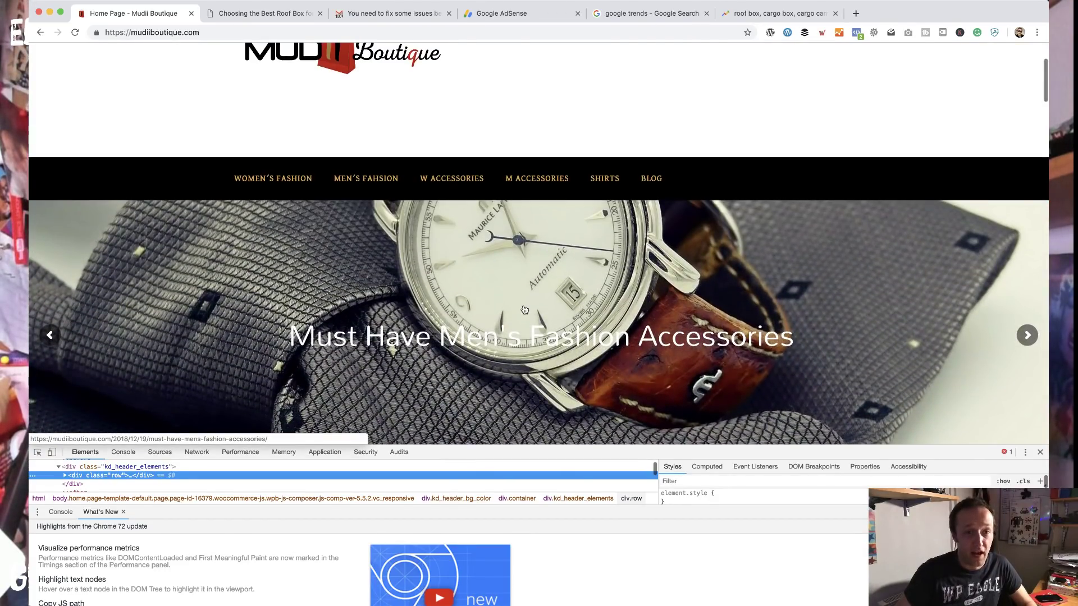
pyautogui.scroll(-2, 524, 310)
pyautogui.scroll(5, 674, 174)
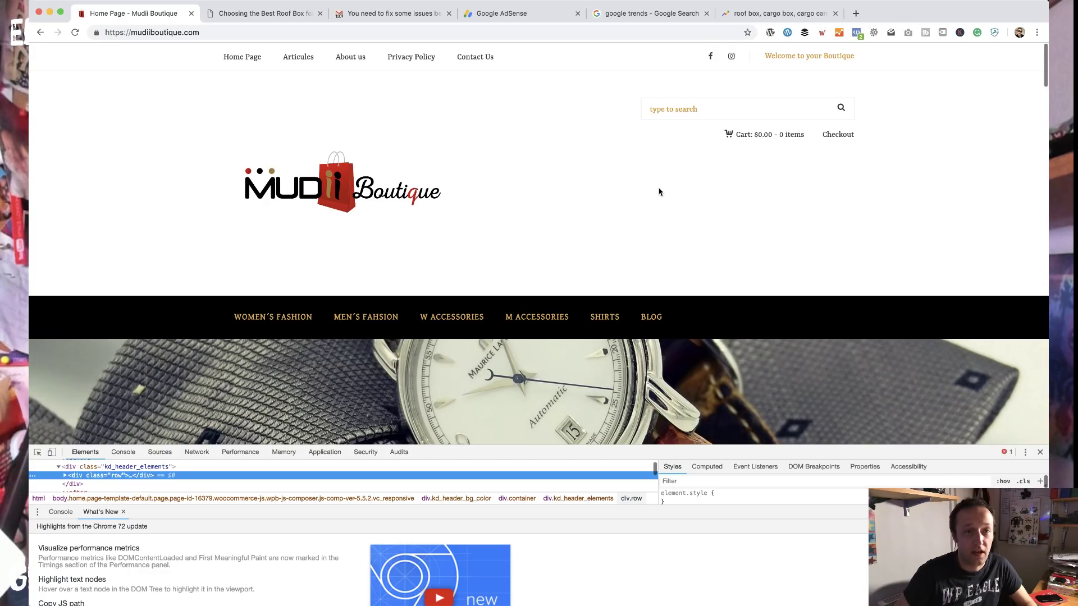
pyautogui.scroll(-7, 660, 192)
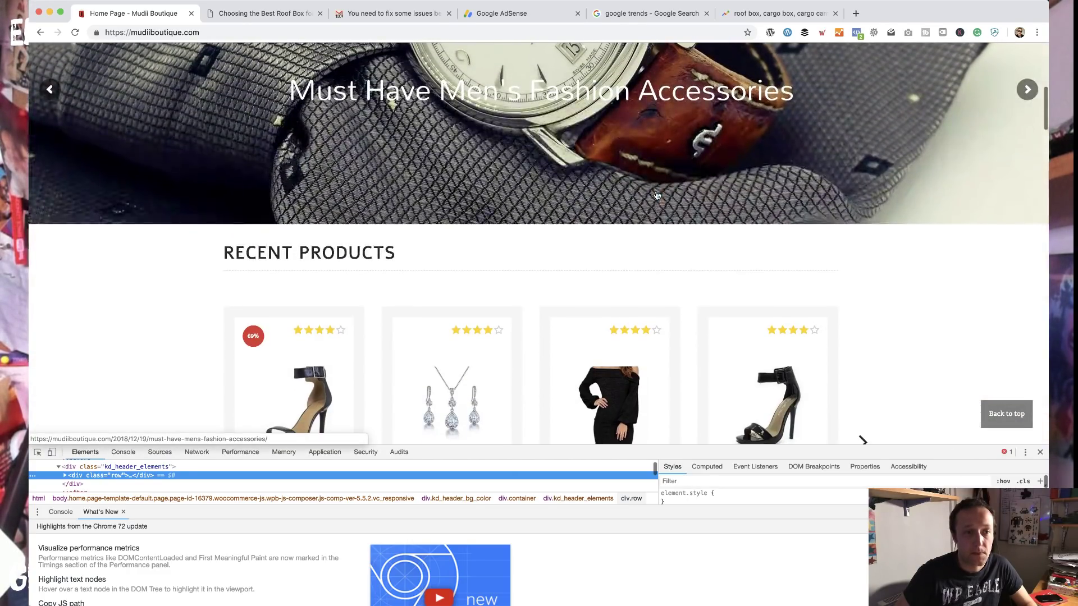
pyautogui.scroll(-6, 657, 195)
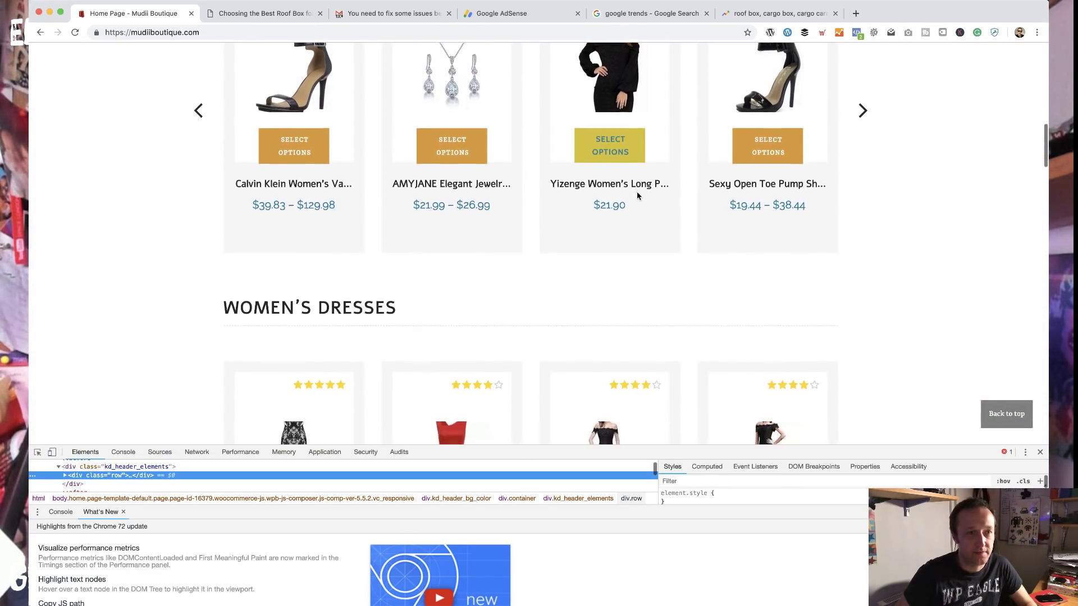
# Open the Calvin Klein Women's Vable Heeled Sandal product and choose size 5.5 M US and color Navy
pyautogui.click(344, 149)
pyautogui.scroll(-12, 344, 149)
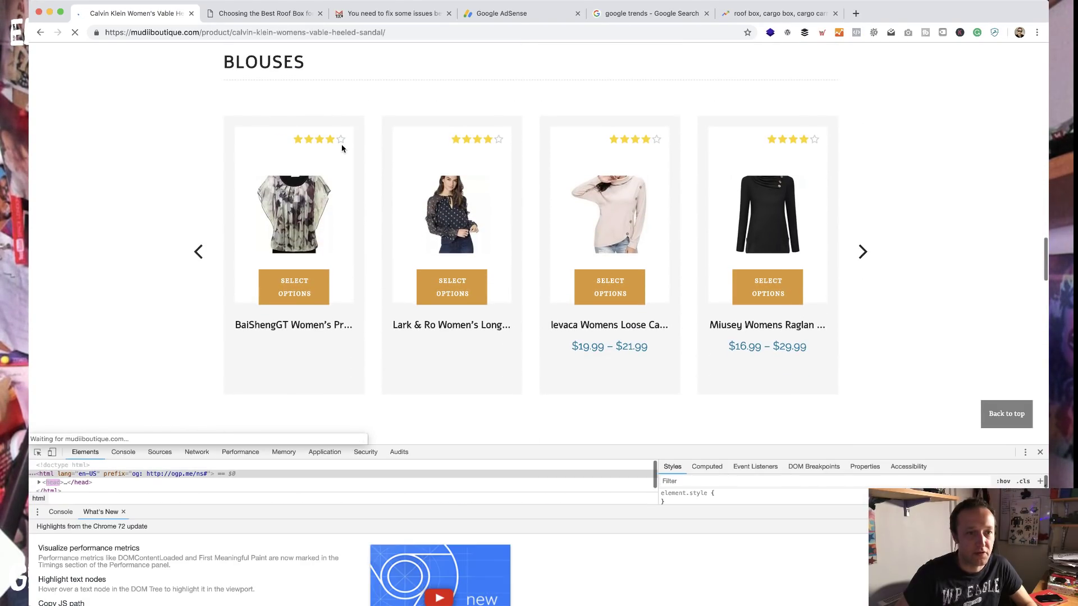
pyautogui.scroll(-3, 347, 150)
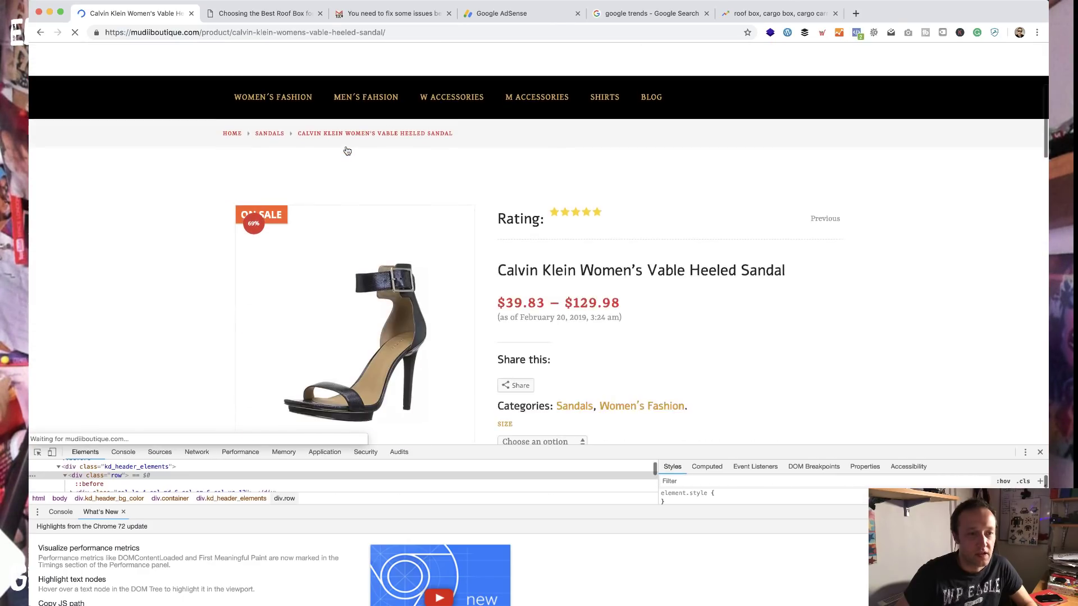
pyautogui.scroll(-3, 347, 151)
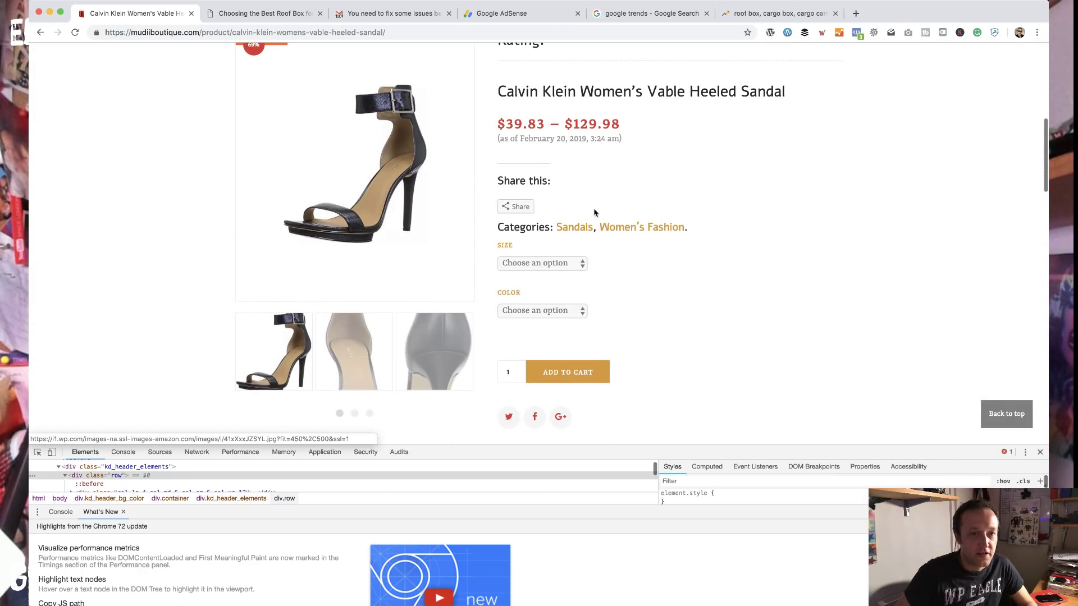
pyautogui.click(580, 267)
pyautogui.click(558, 286)
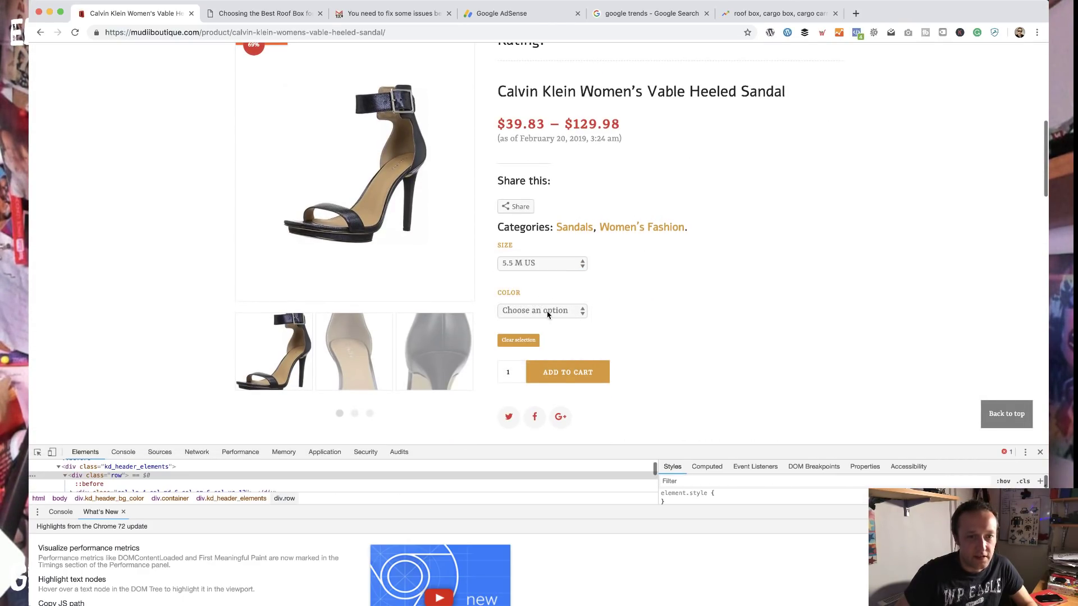
pyautogui.click(547, 314)
pyautogui.click(555, 327)
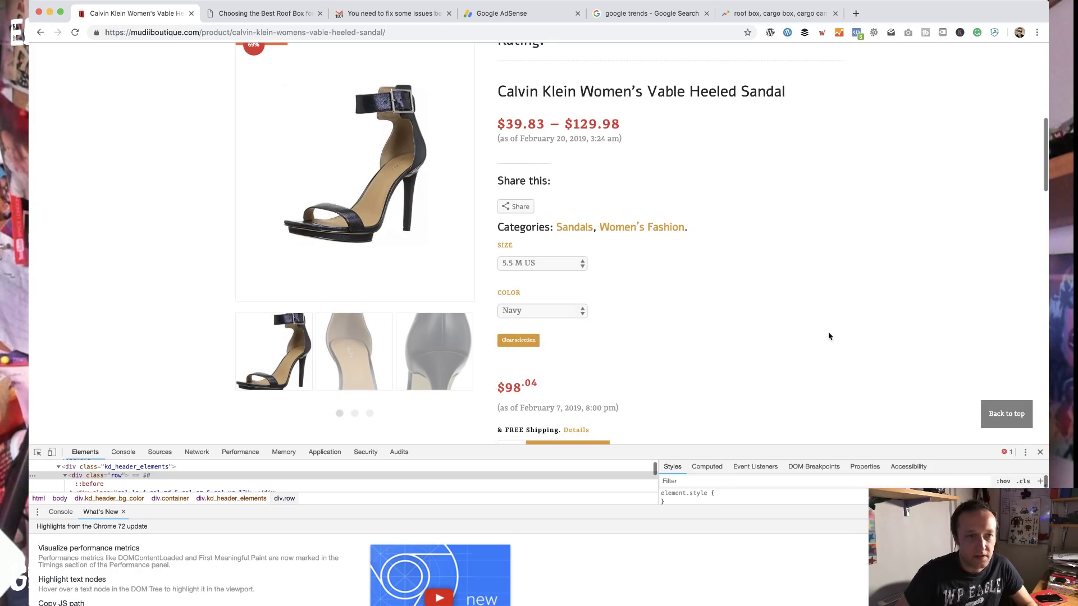
# Look over the rest of the sandal's product page and open the Articules category from the footer
pyautogui.scroll(-3, 819, 331)
pyautogui.scroll(-10, 554, 252)
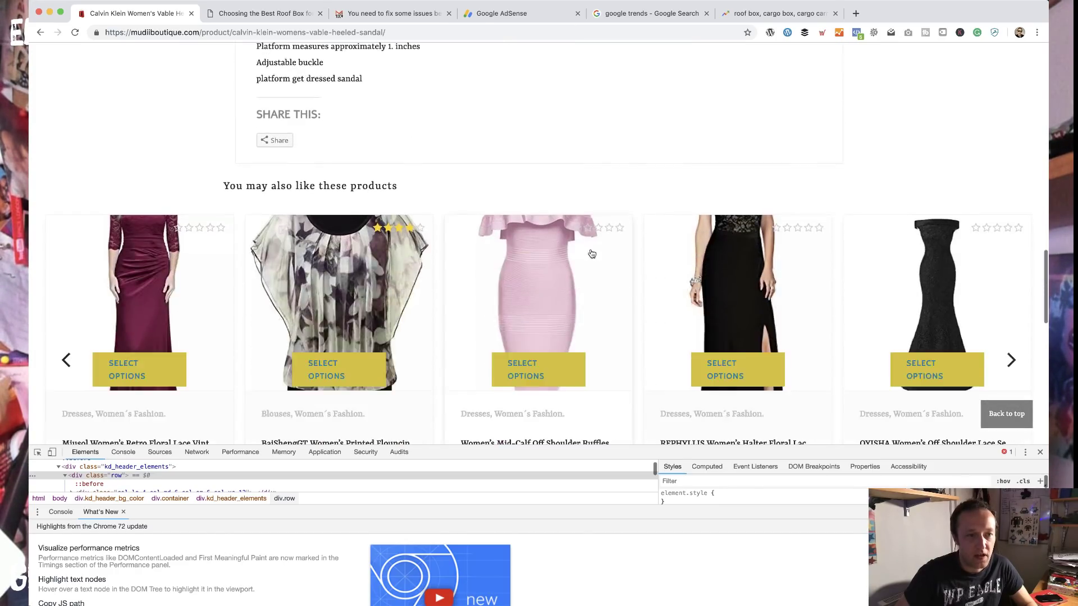
pyautogui.scroll(-10, 592, 254)
pyautogui.scroll(5, 592, 254)
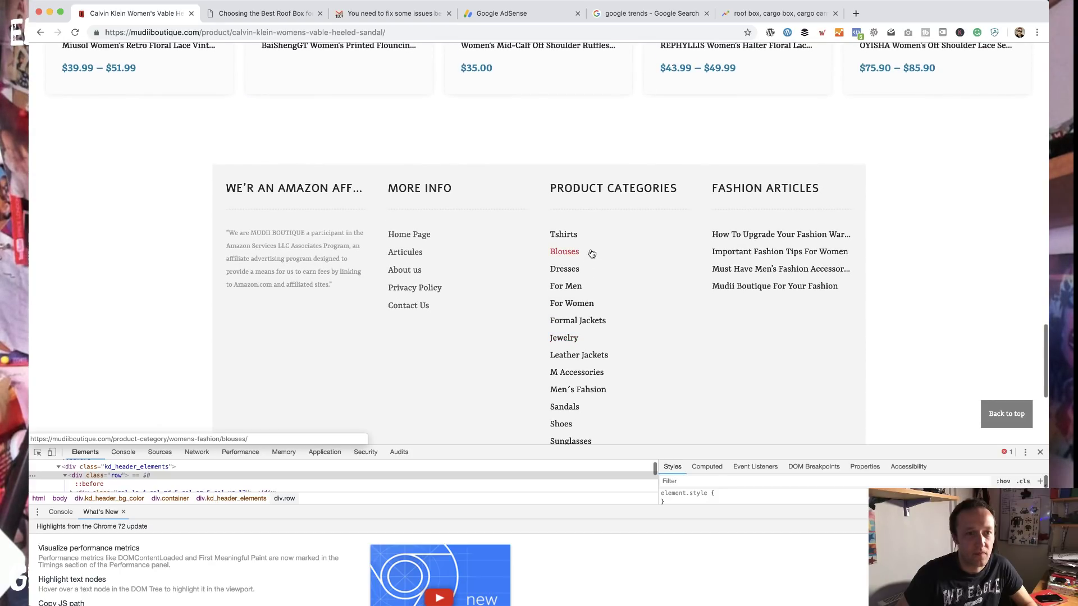
pyautogui.click(421, 255)
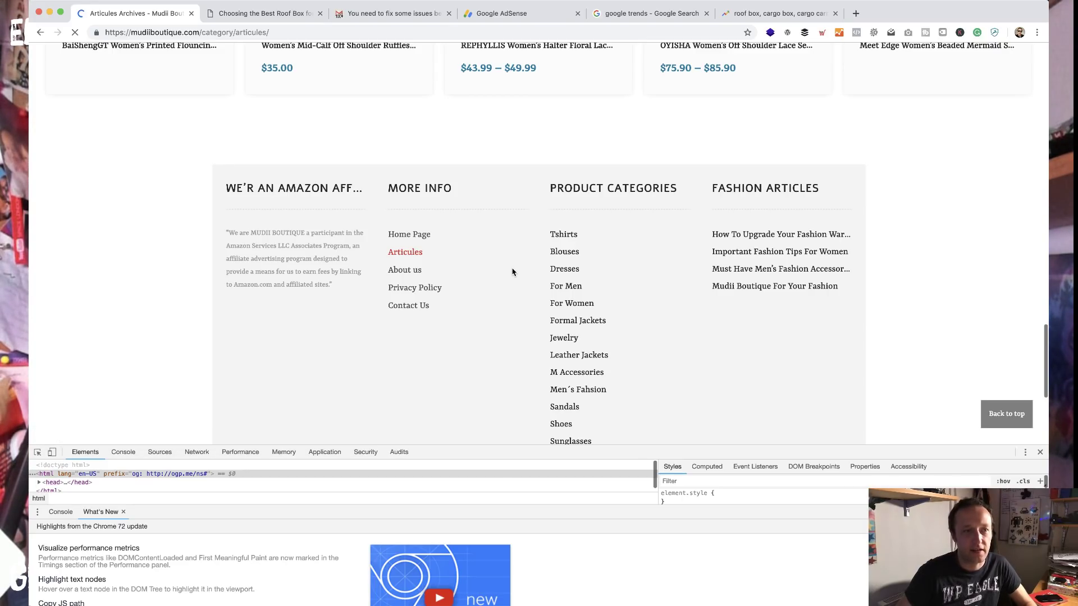
pyautogui.scroll(-20, 512, 272)
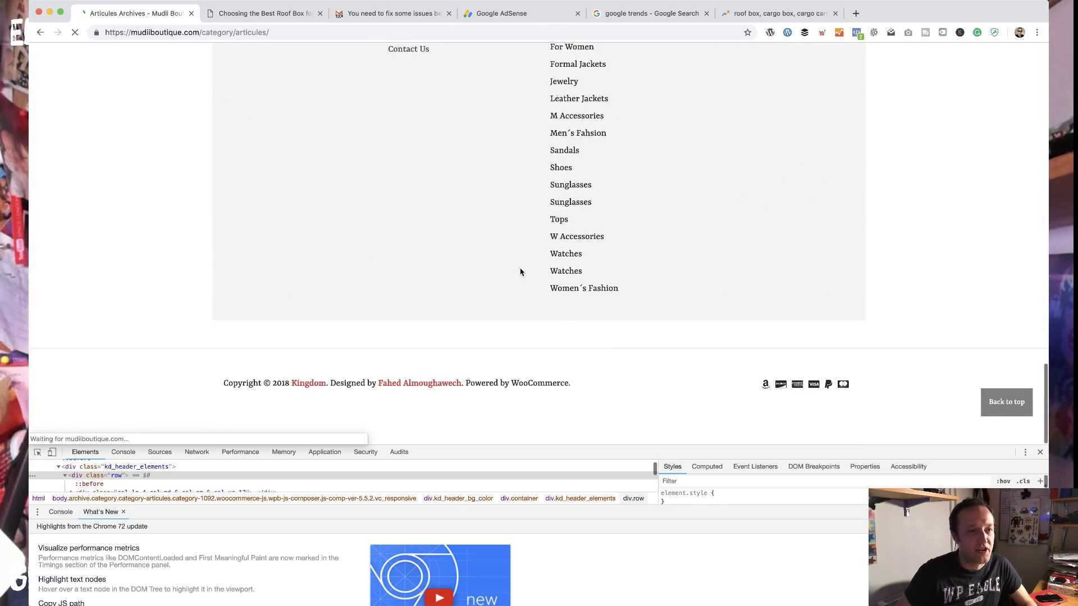
# Examine the Amazon affiliate heading in the footer of the Articules category page
pyautogui.scroll(5, 519, 269)
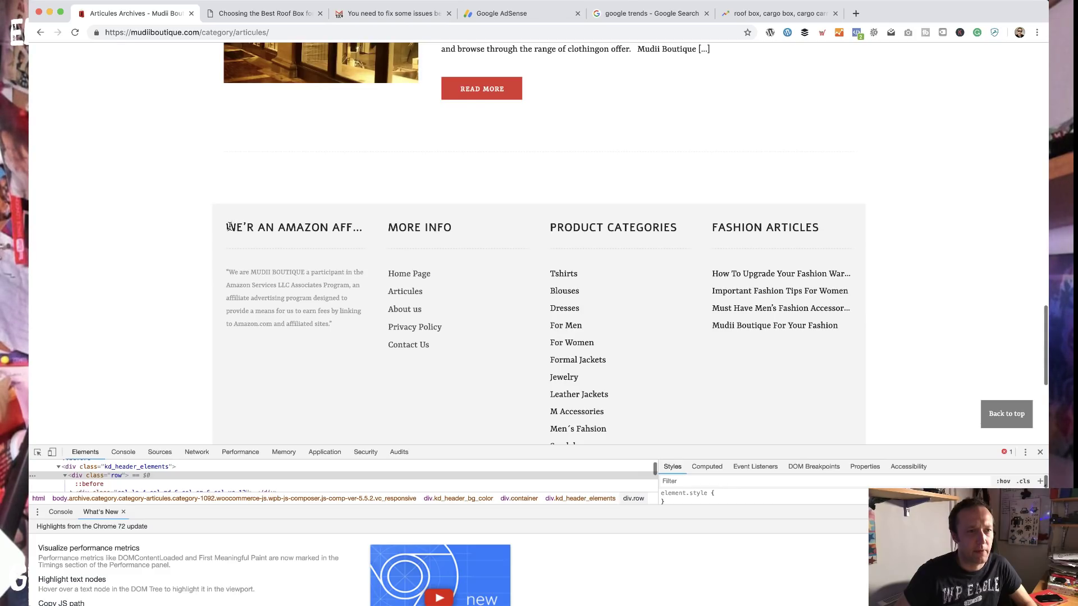
pyautogui.moveTo(230, 227); pyautogui.dragTo(379, 229)
pyautogui.click(356, 230)
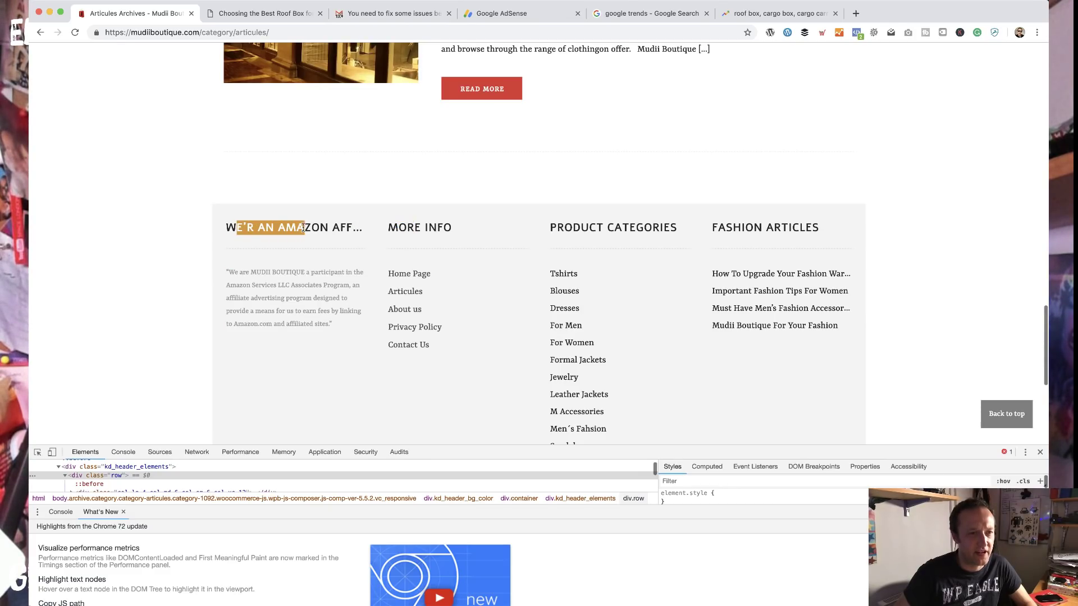
pyautogui.click(360, 233)
# Review the article listings on the Articules page, from How To Upgrade Your Fashion Wardrobe down to Mudii Boutique For Your Fashion
pyautogui.scroll(20, 364, 234)
pyautogui.scroll(-3, 366, 234)
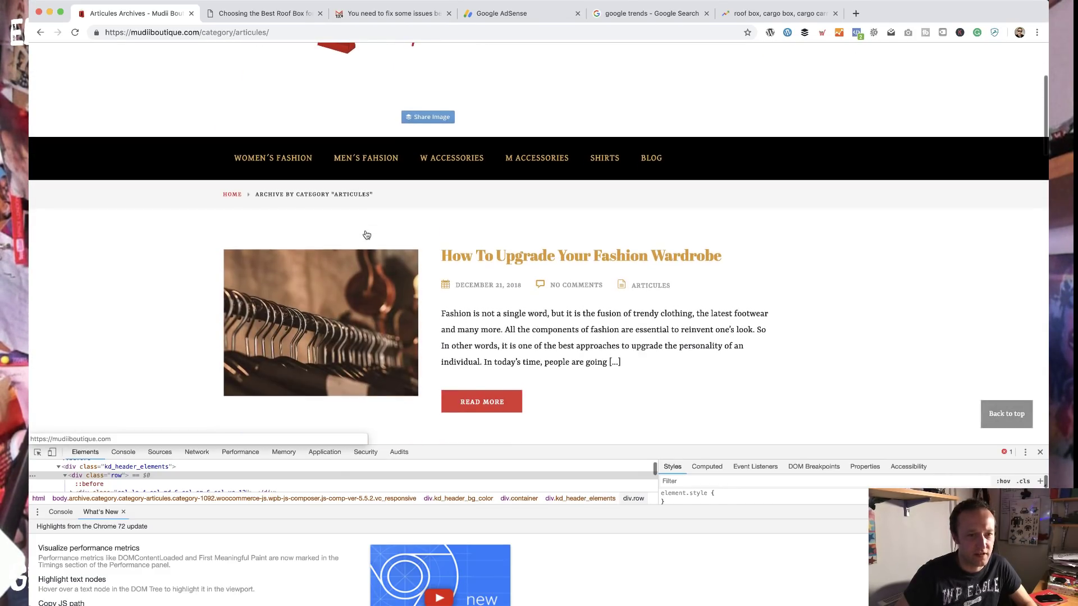
pyautogui.scroll(-4, 645, 258)
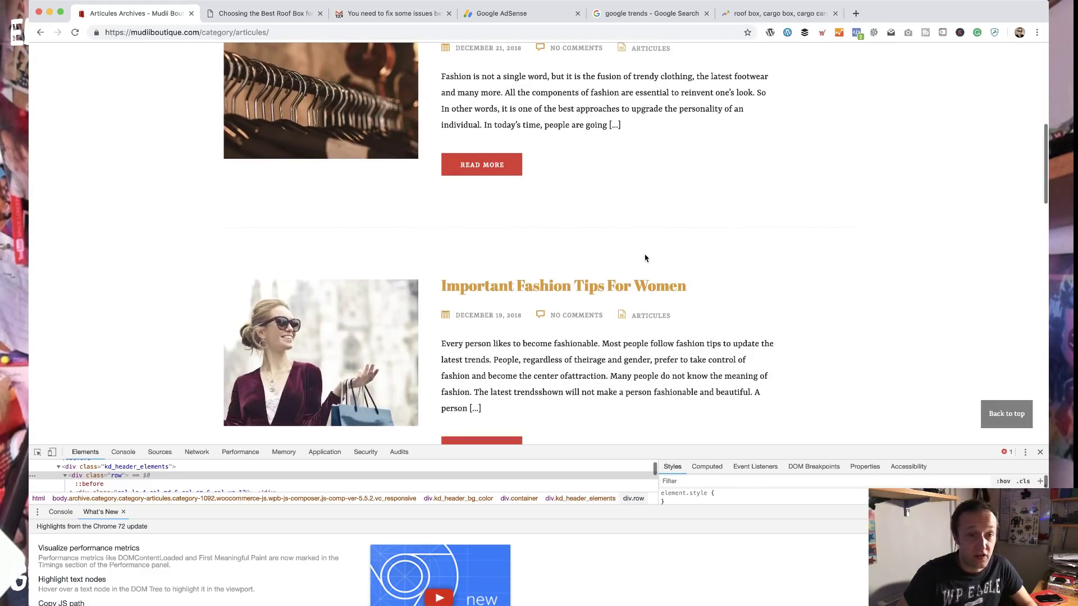
pyautogui.scroll(3, 644, 258)
pyautogui.scroll(-6, 644, 257)
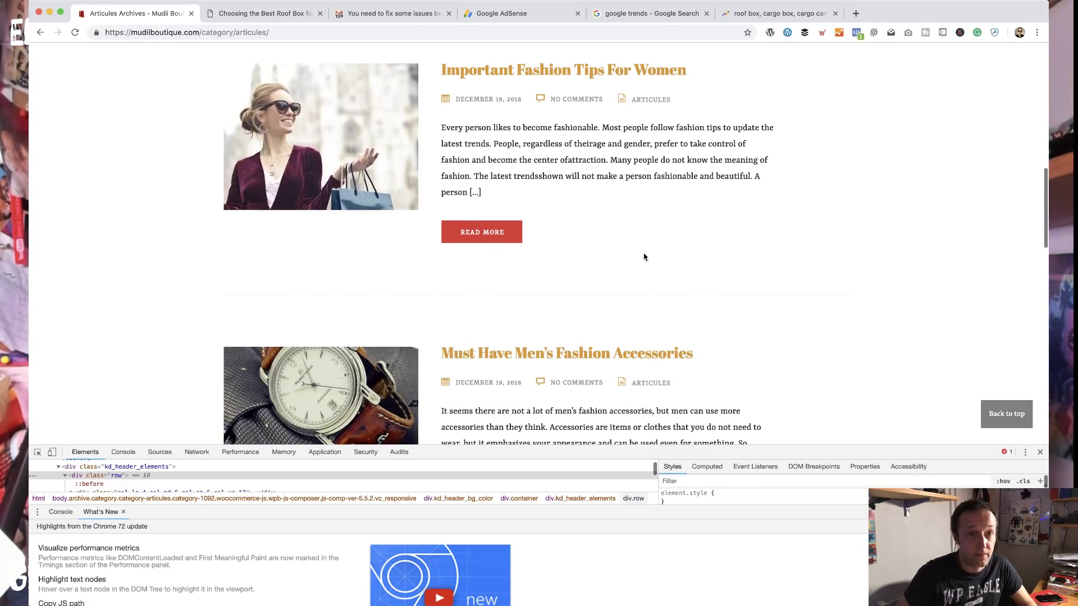
pyautogui.scroll(-1, 644, 257)
pyautogui.scroll(-7, 644, 257)
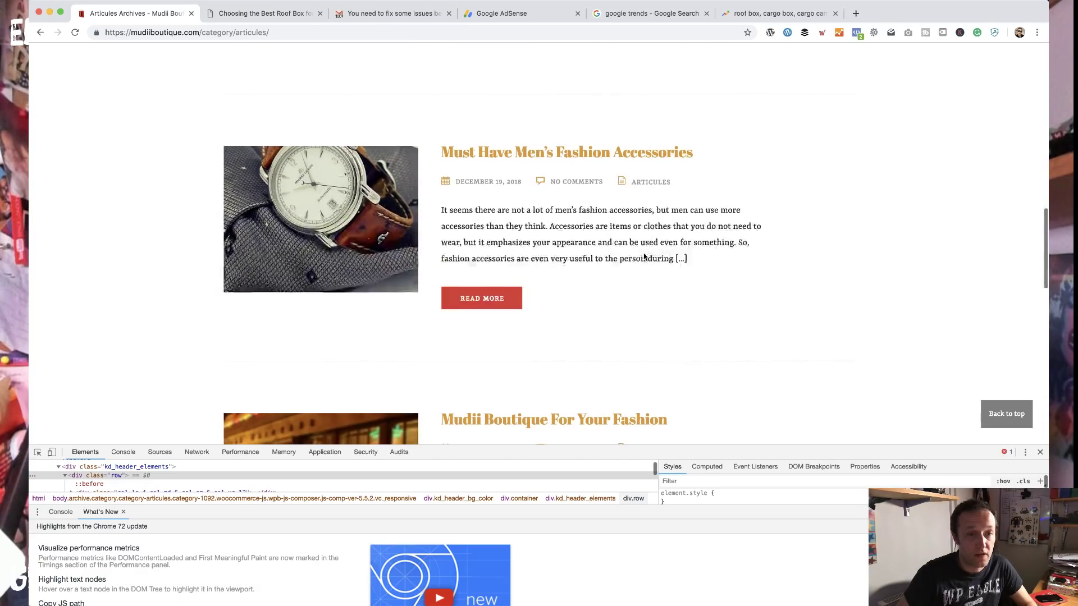
pyautogui.scroll(6, 645, 256)
pyautogui.scroll(3, 645, 255)
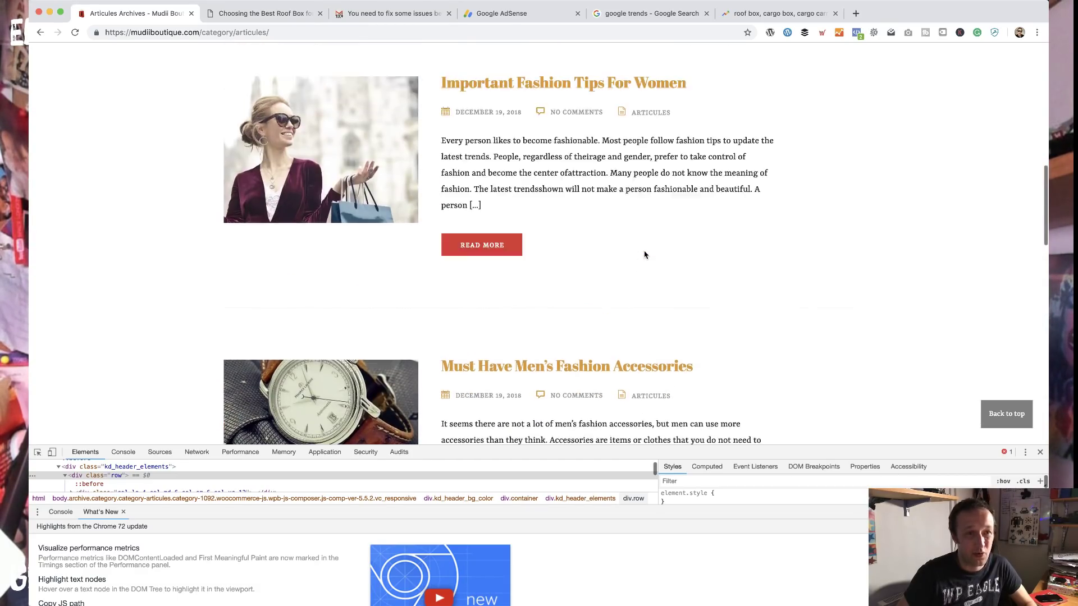
pyautogui.scroll(5, 639, 256)
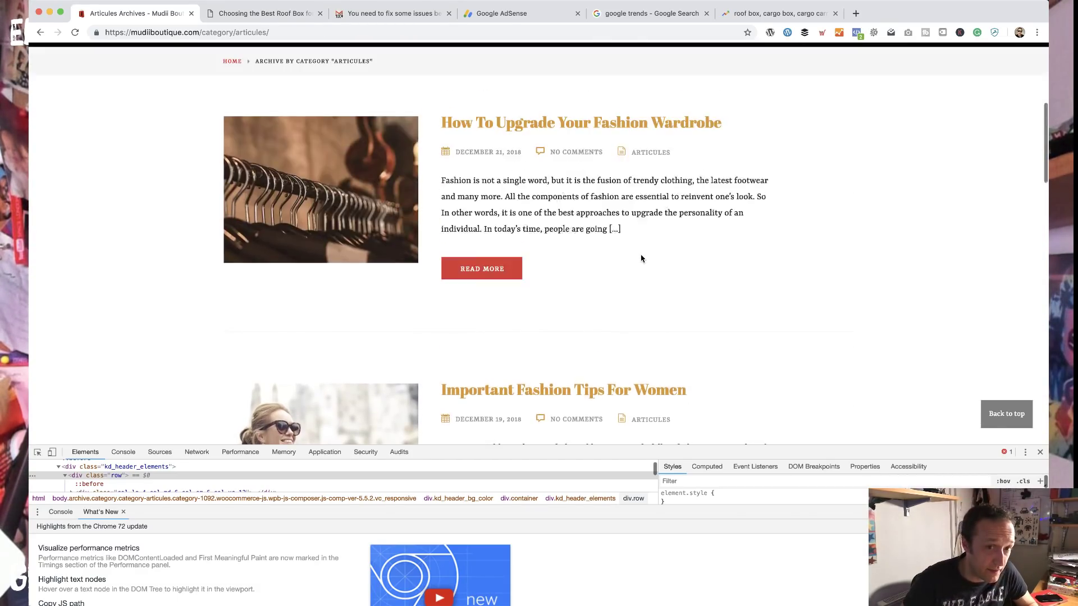
# Close the developer tools and open the Blouses category under Women's Fashion
pyautogui.click(1040, 452)
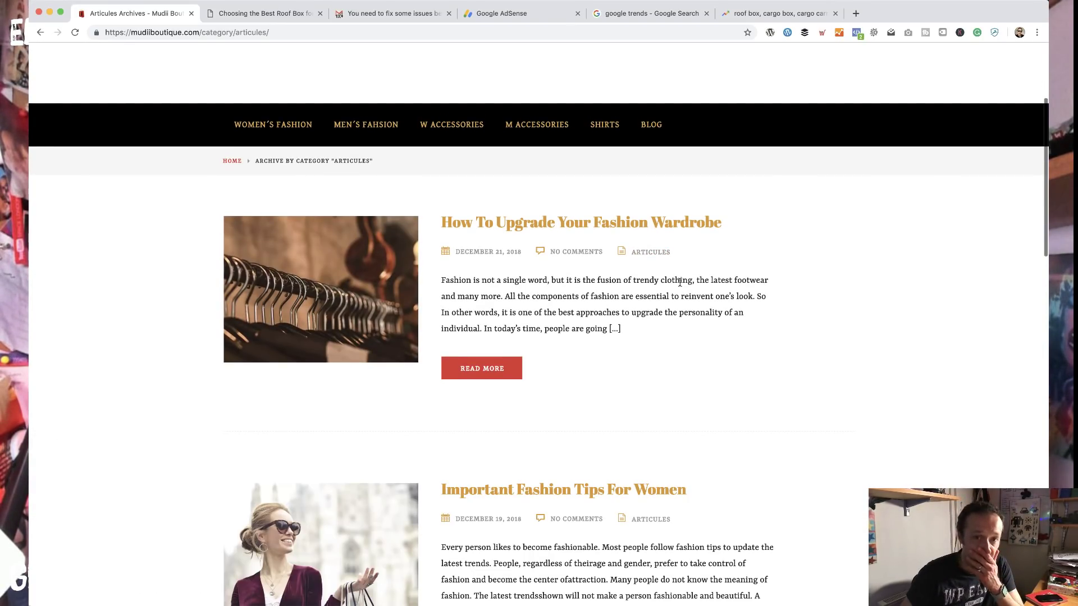
pyautogui.moveTo(745, 226); pyautogui.dragTo(442, 223)
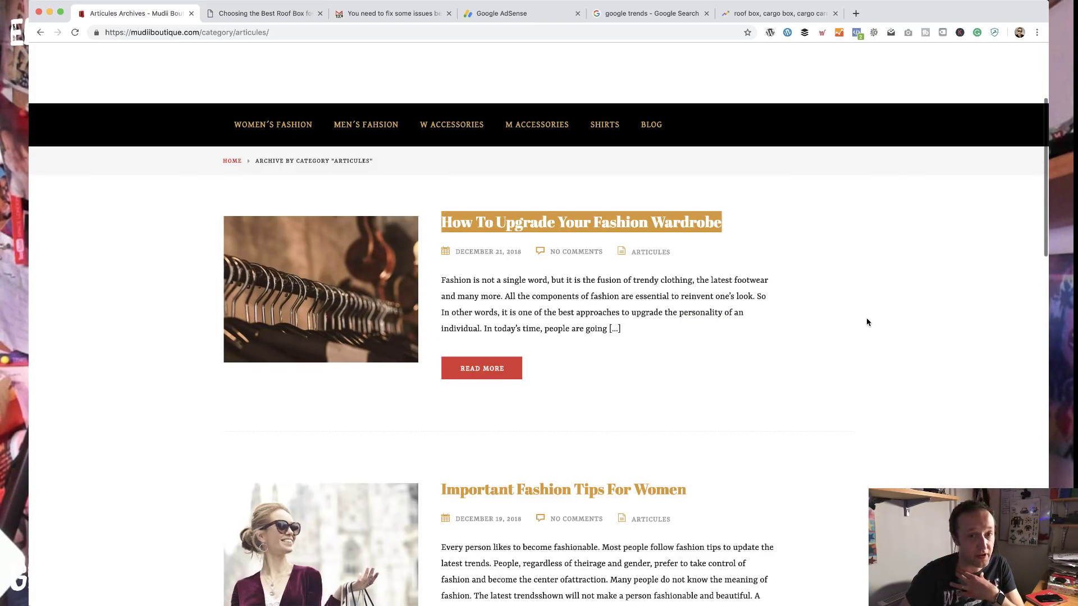
pyautogui.moveTo(272, 125)
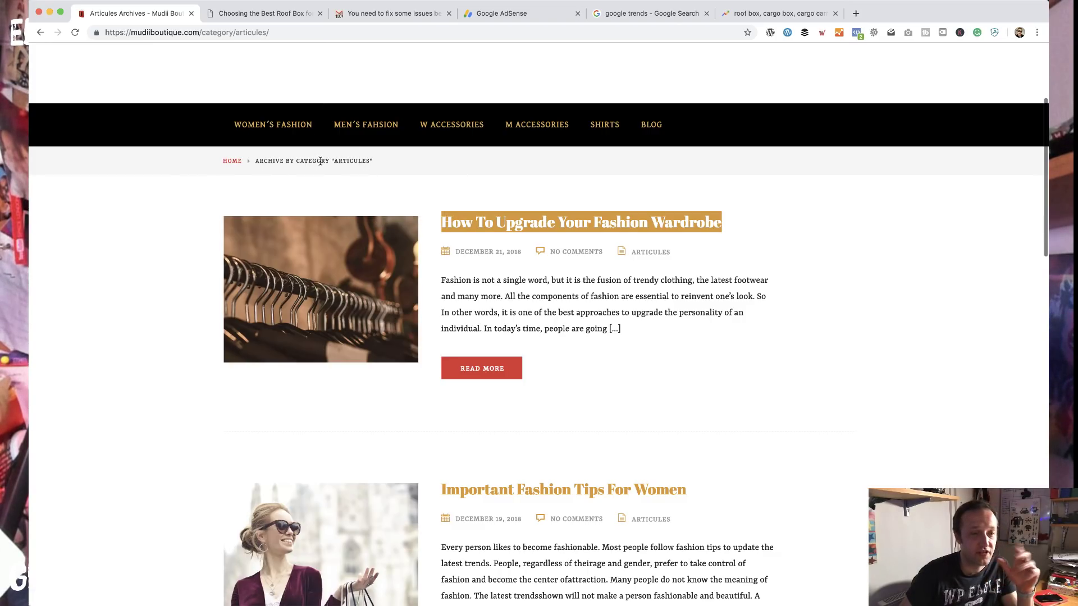
pyautogui.click(256, 191)
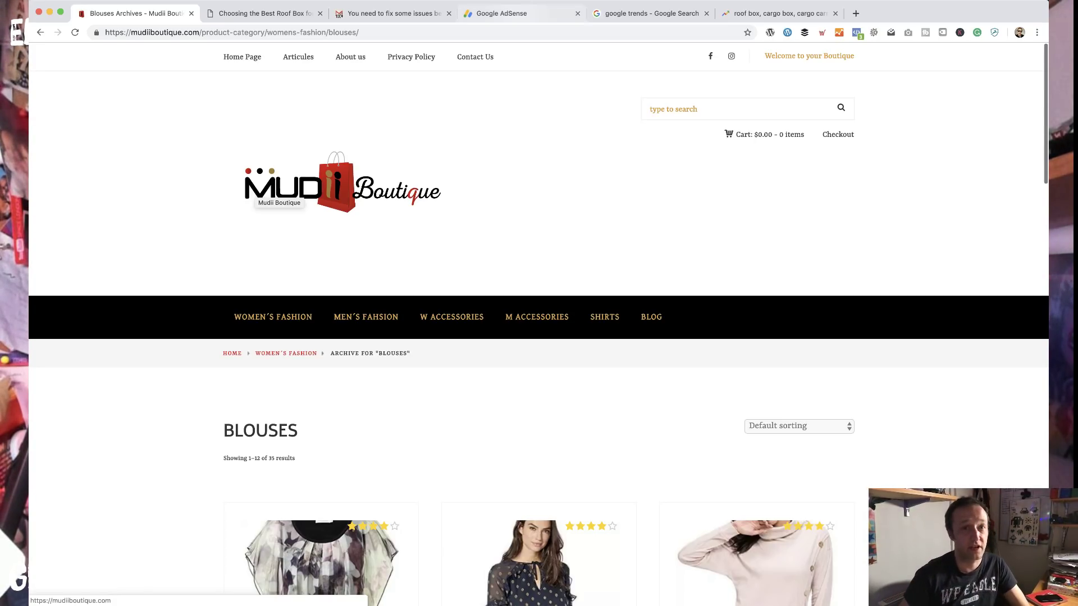
# Replace the Google query with "best blouses for" to bring up keyword suggestions
pyautogui.click(651, 13)
pyautogui.click(296, 63)
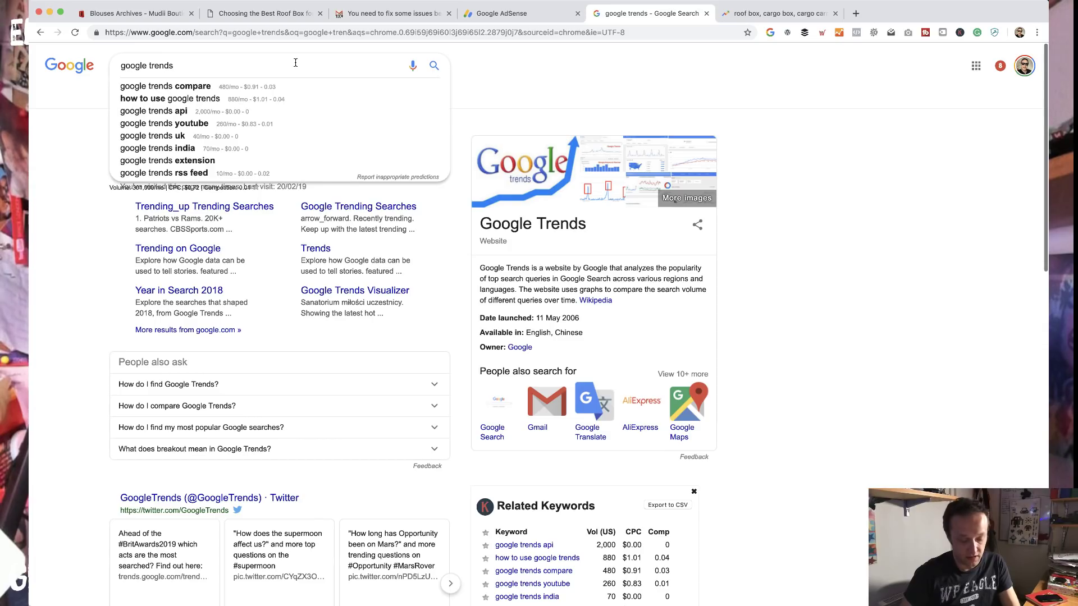
pyautogui.press('super+a')
pyautogui.write('best blouse')
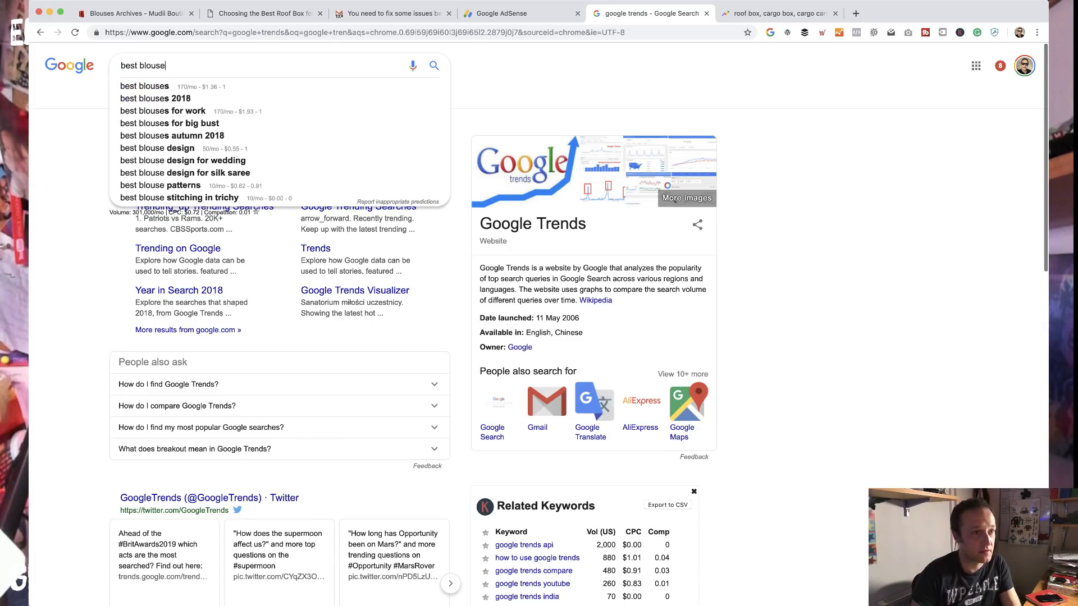
pyautogui.write('s for')
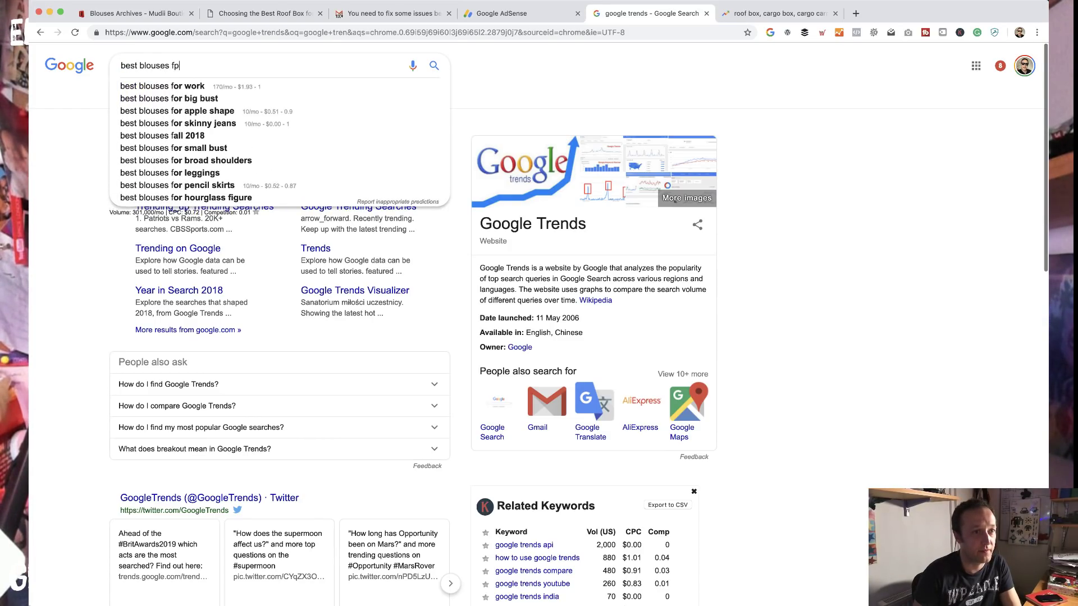
# Go through the suggested phrases and search Google for "best blouses for skinny jeans"
pyautogui.press('Down')
pyautogui.press('Down')
pyautogui.press('Down')
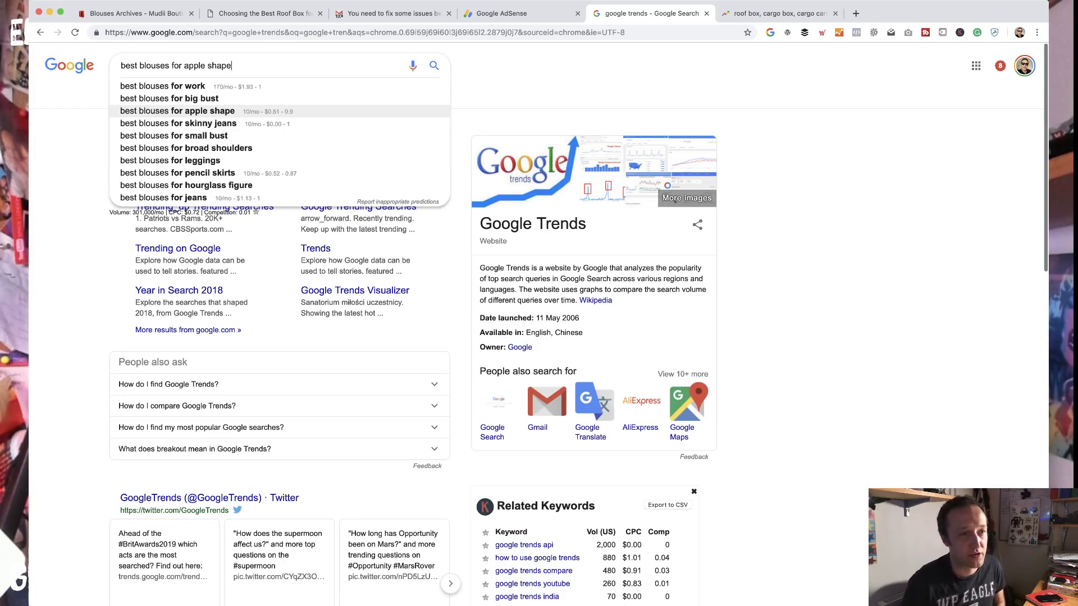
pyautogui.press('Down')
pyautogui.press('Down')
pyautogui.press('Down')
pyautogui.press('Down')
pyautogui.press('Down')
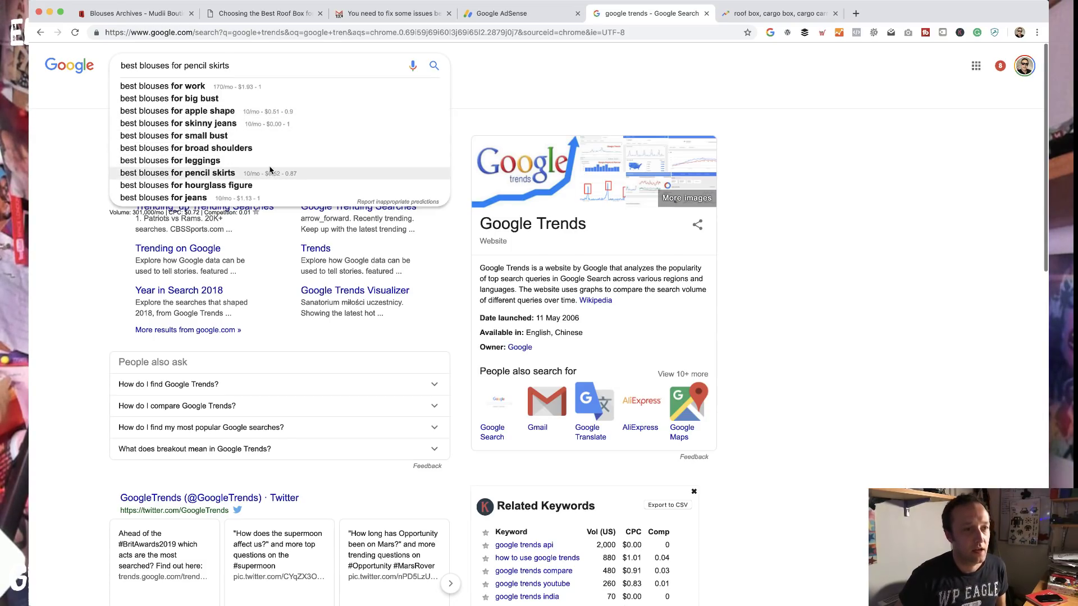
pyautogui.click(257, 124)
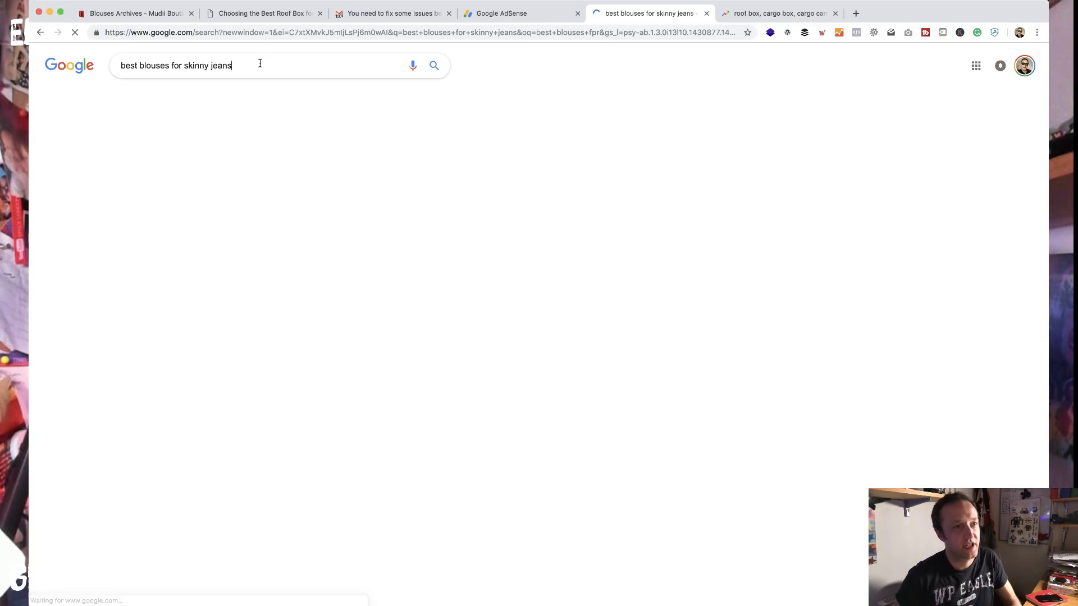
# Copy the skinny jeans search phrase, search for "ubersuggest" in a new browser tab and open Neil Patel's Ubersuggest page
pyautogui.tripleClick(261, 64)
pyautogui.press('super+c')
pyautogui.press('super+t')
pyautogui.write('u')
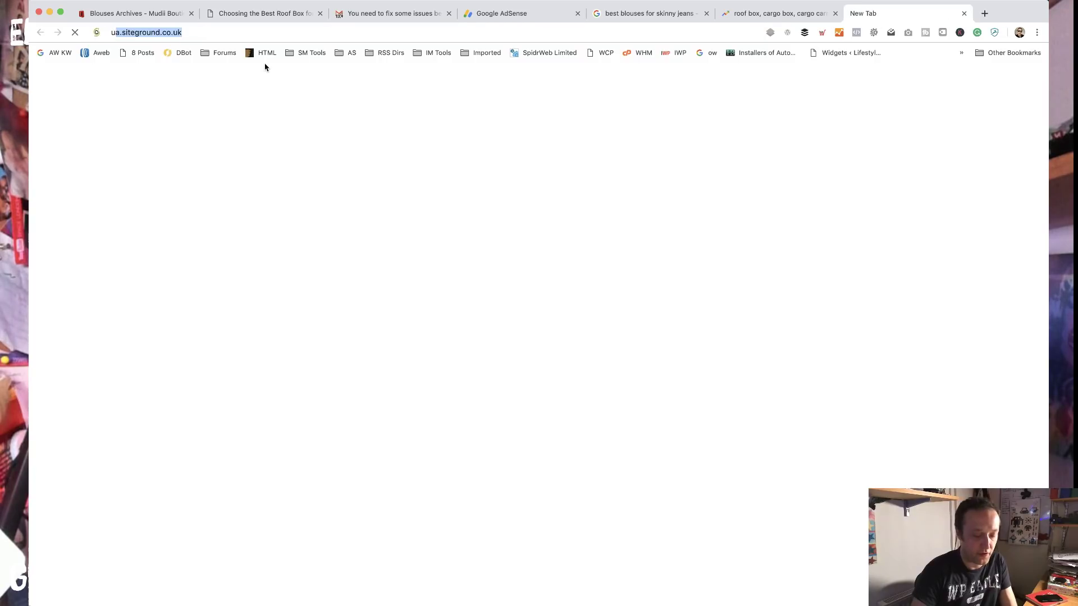
pyautogui.write('bersuggest')
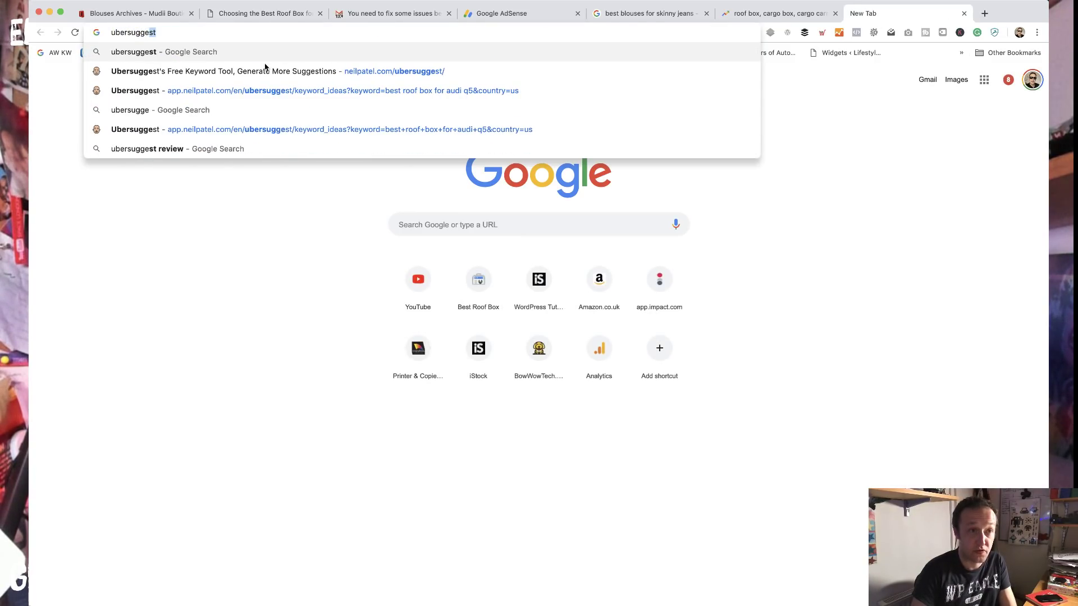
pyautogui.press('Return')
pyautogui.click(308, 141)
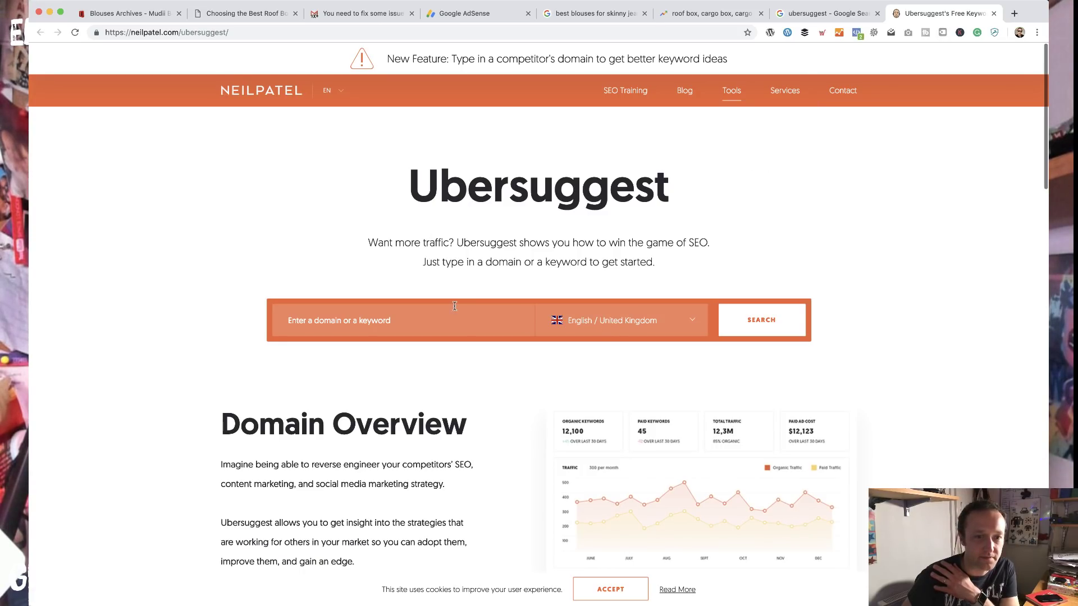
# Run an Ubersuggest keyword search for the copied phrase with the language set to English / United States
pyautogui.rightClick(451, 314)
pyautogui.click(488, 385)
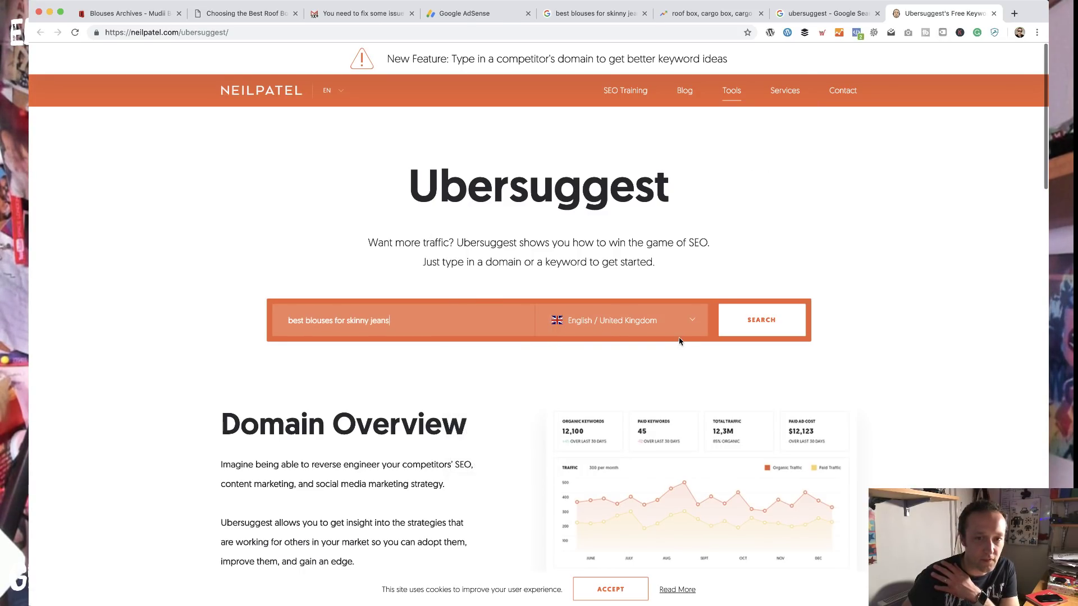
pyautogui.click(694, 327)
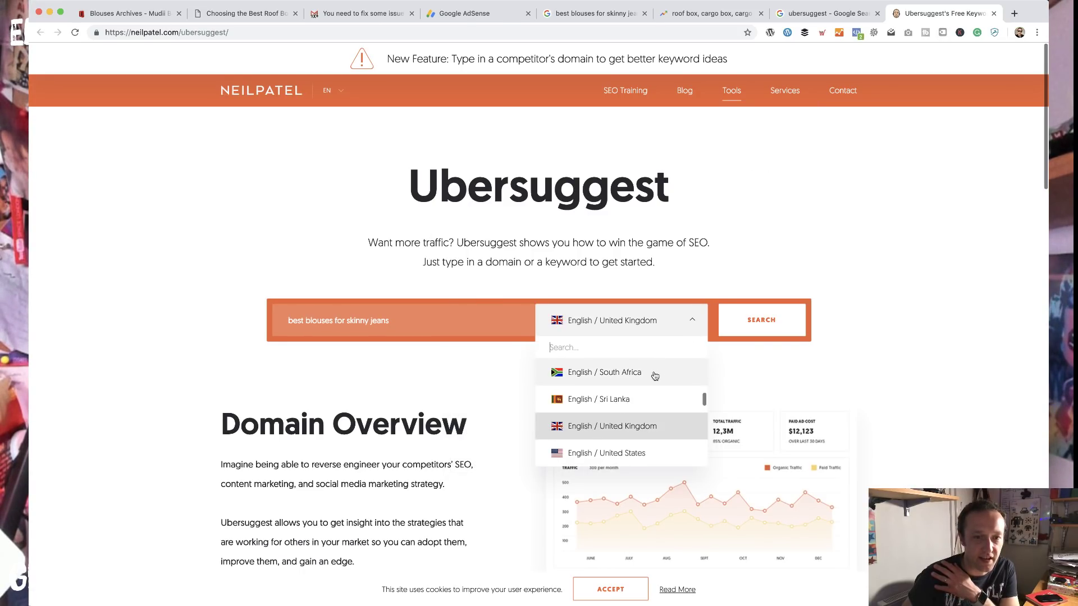
pyautogui.click(633, 452)
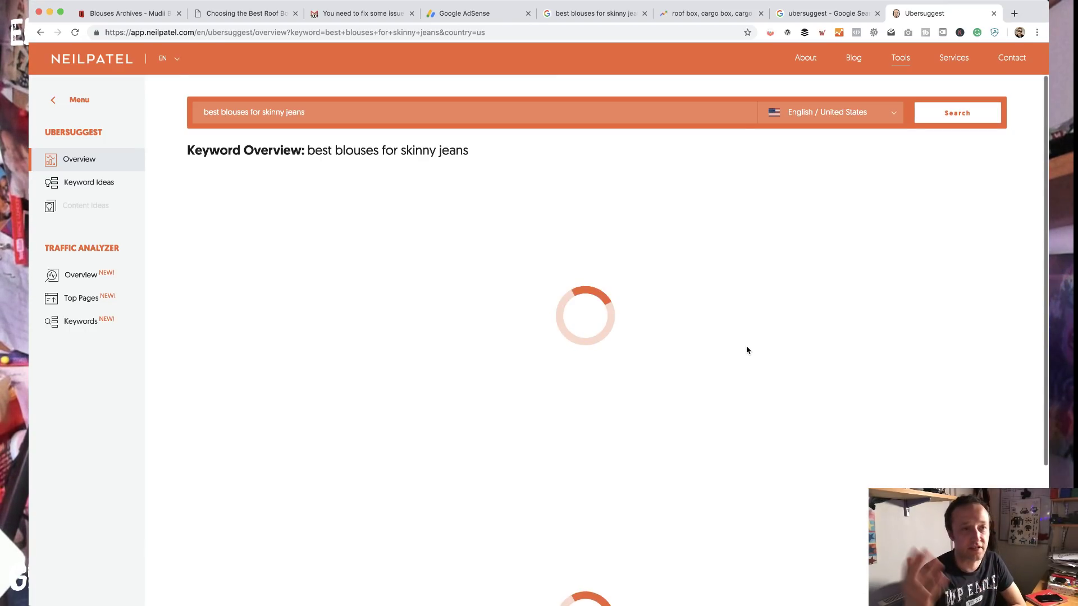
# Close the Google search tabs and the roof box trends tab, keeping the Ubersuggest results open
pyautogui.click(808, 14)
pyautogui.click(877, 12)
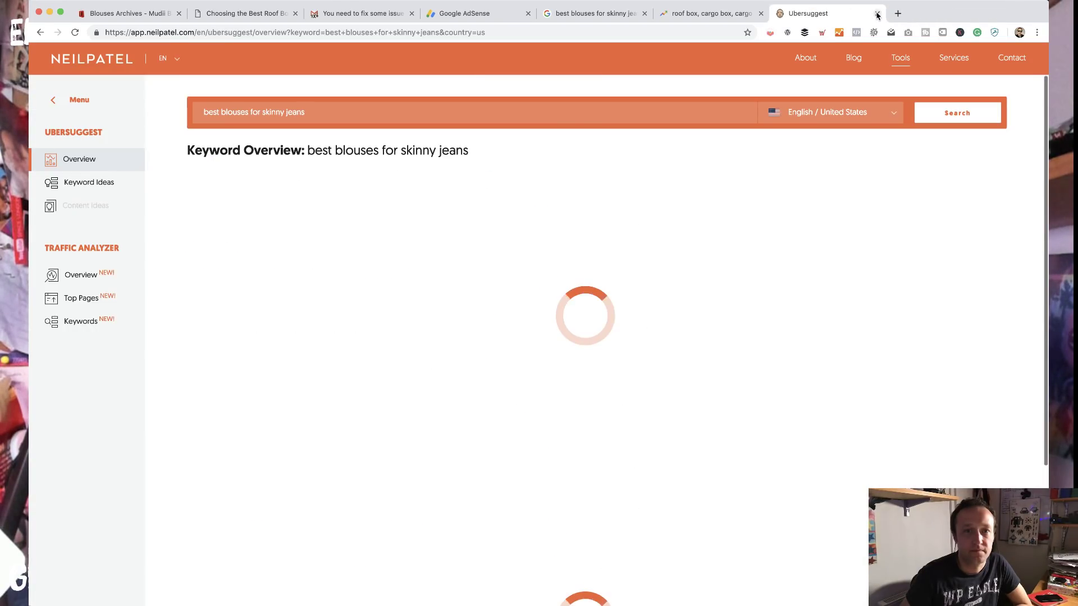
pyautogui.click(724, 14)
pyautogui.click(760, 14)
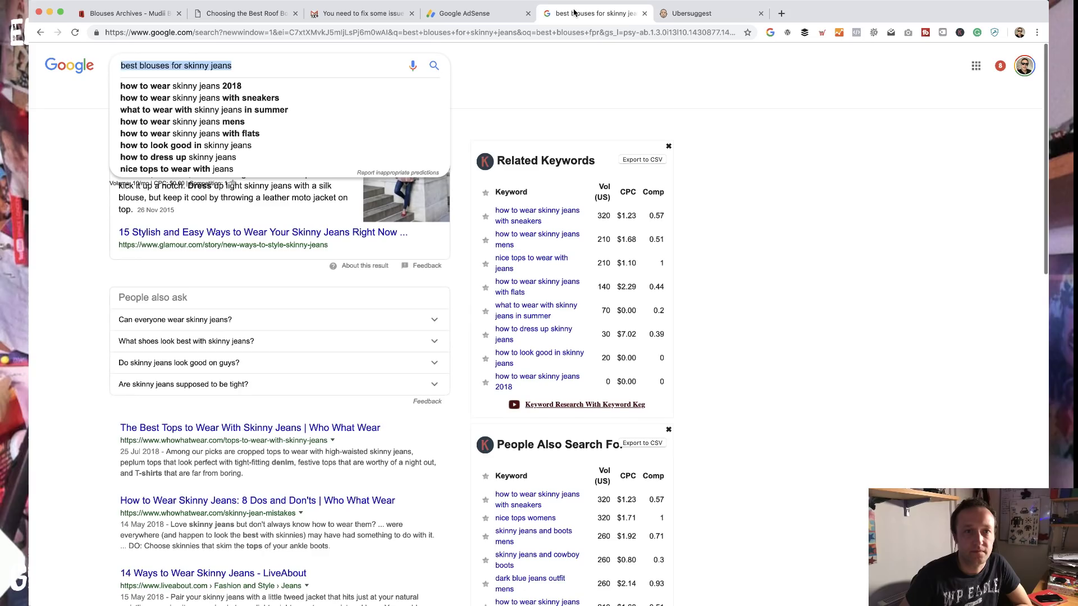
pyautogui.click(644, 12)
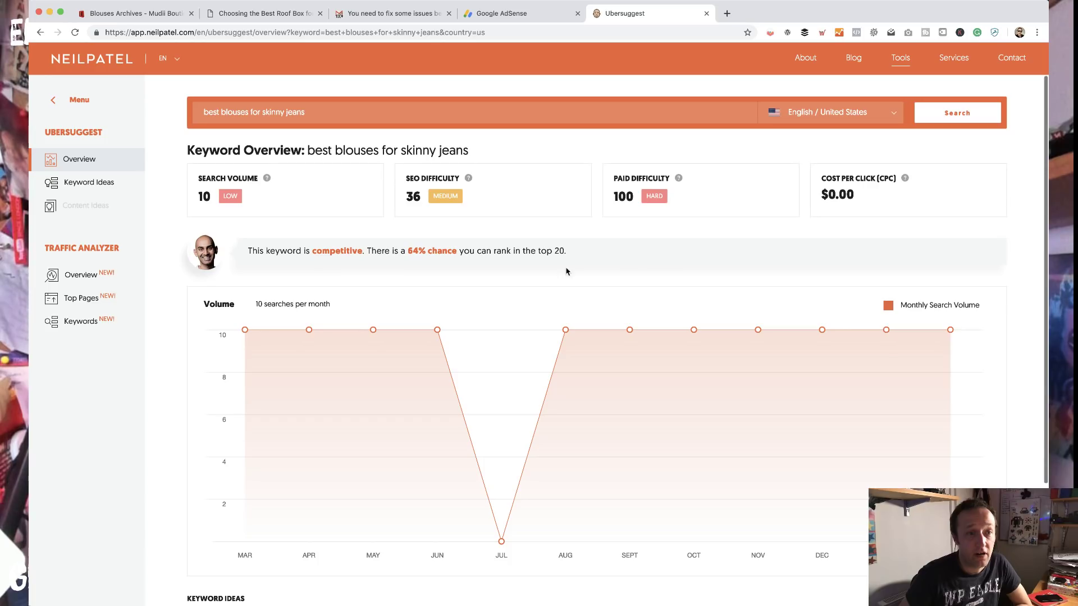
# Examine the keyword overview for "best blouses for skinny jeans", including ranking chance, monthly volume chart and keyword ideas
pyautogui.moveTo(578, 256); pyautogui.dragTo(344, 254)
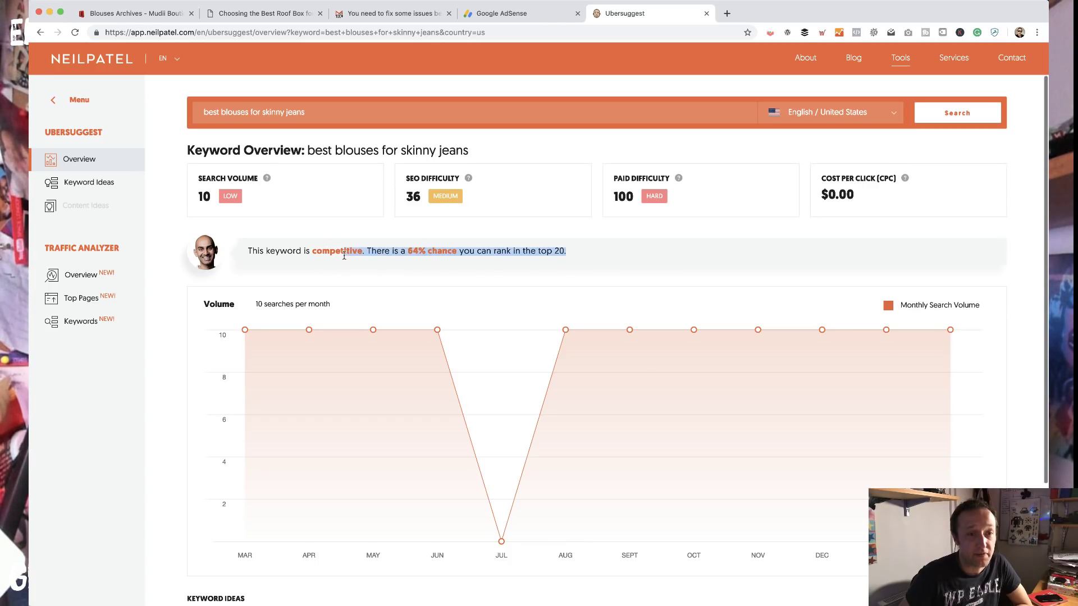
pyautogui.click(270, 261)
pyautogui.scroll(-3, 361, 253)
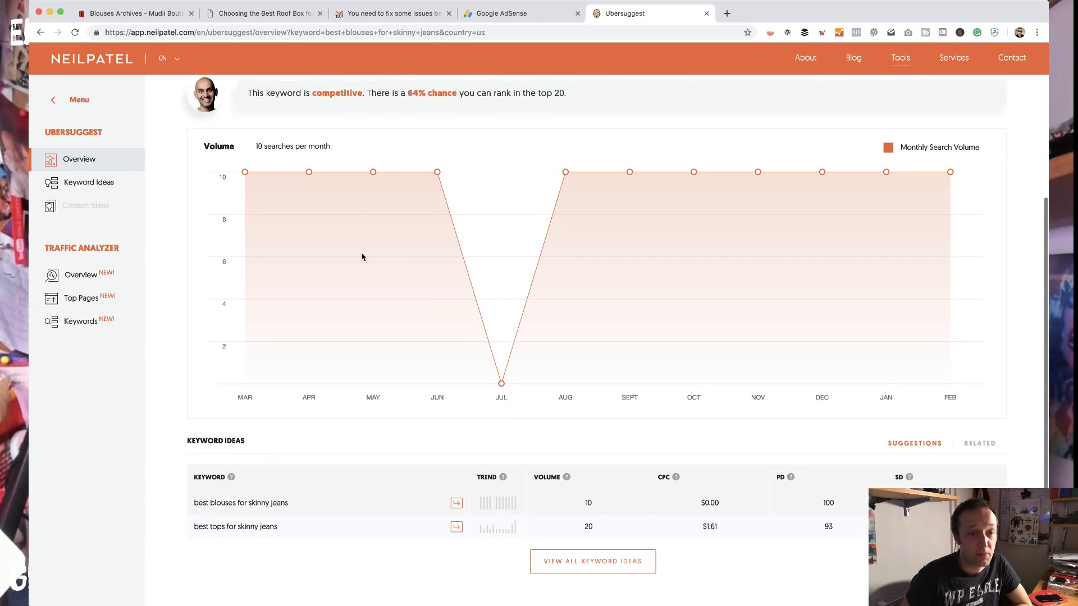
pyautogui.scroll(3, 362, 257)
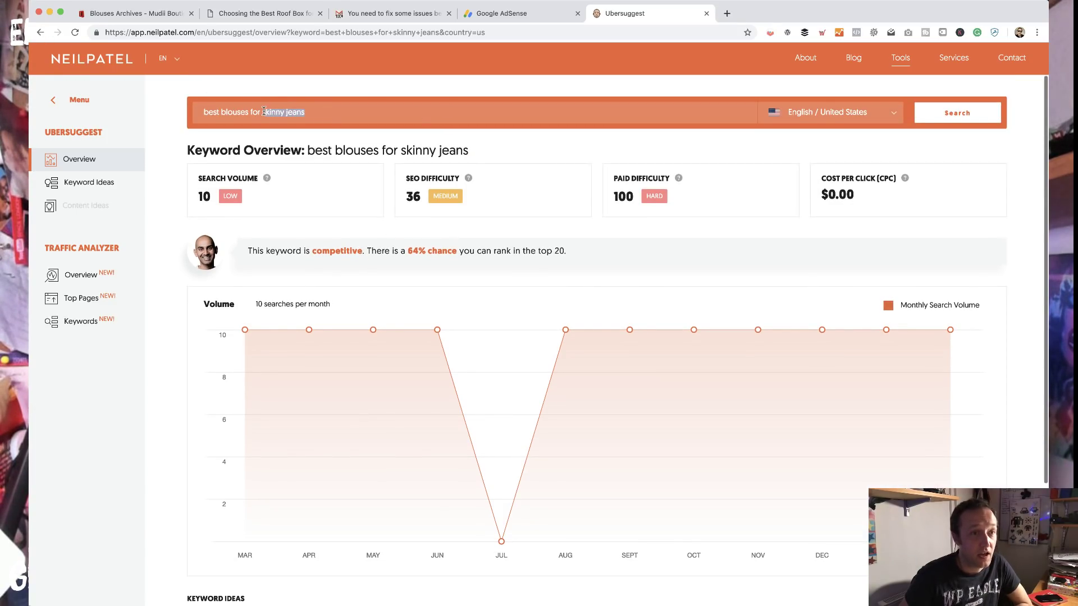
# Run an Ubersuggest search for "best blouses for apple shape"
pyautogui.write('le sh')
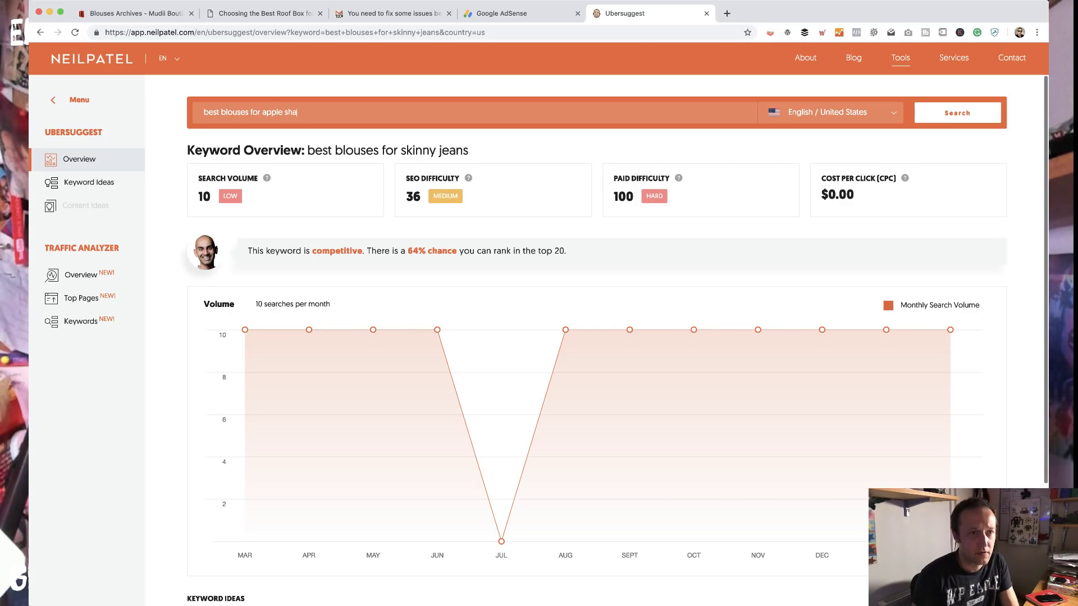
pyautogui.write('ape')
pyautogui.press('Return')
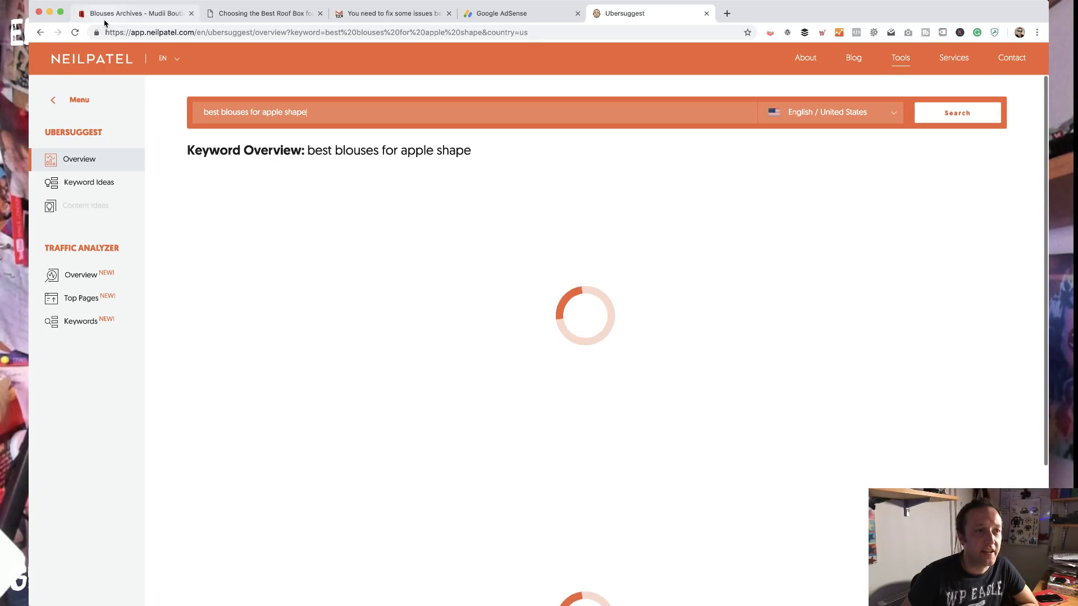
# Look over the Mudii Boutique Blouses category, and view the site's home page down to the Fashion Articles section
pyautogui.click(129, 13)
pyautogui.scroll(-5, 527, 230)
pyautogui.scroll(-6, 539, 247)
pyautogui.scroll(11, 534, 240)
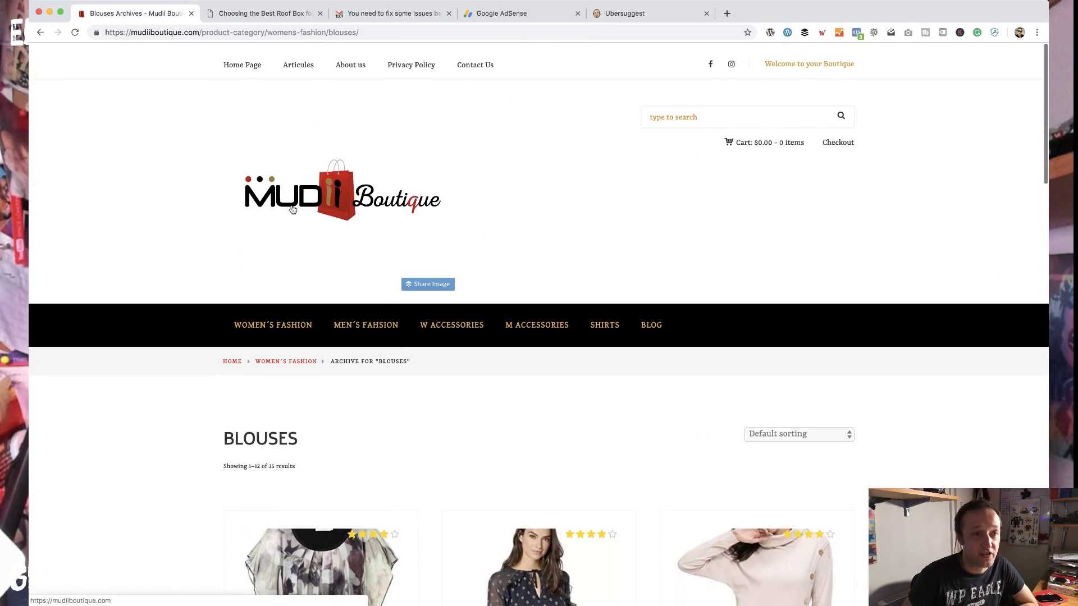
pyautogui.click(318, 176)
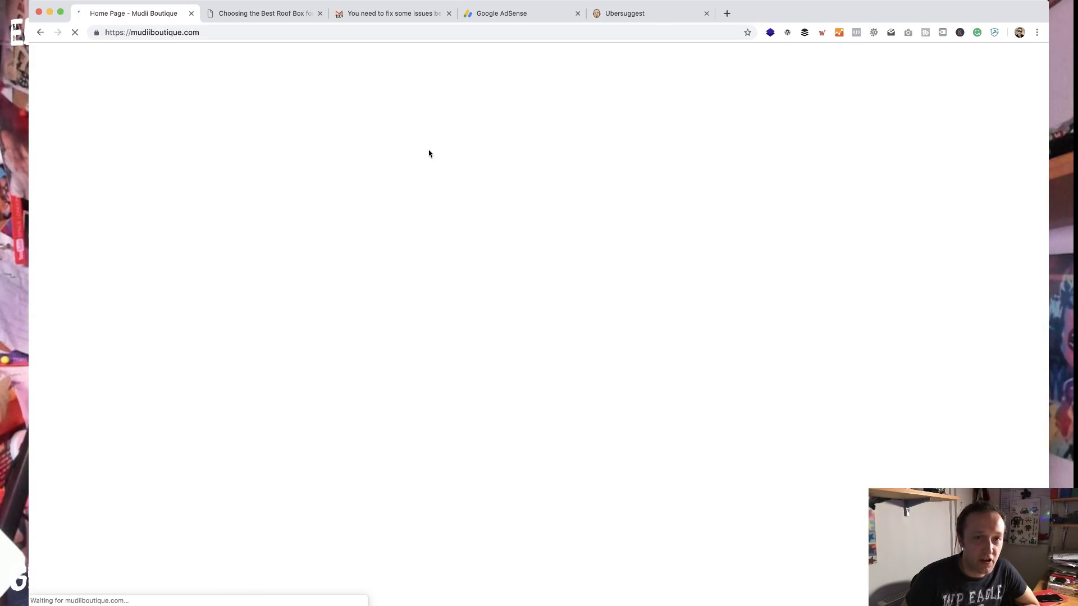
pyautogui.scroll(-15, 429, 154)
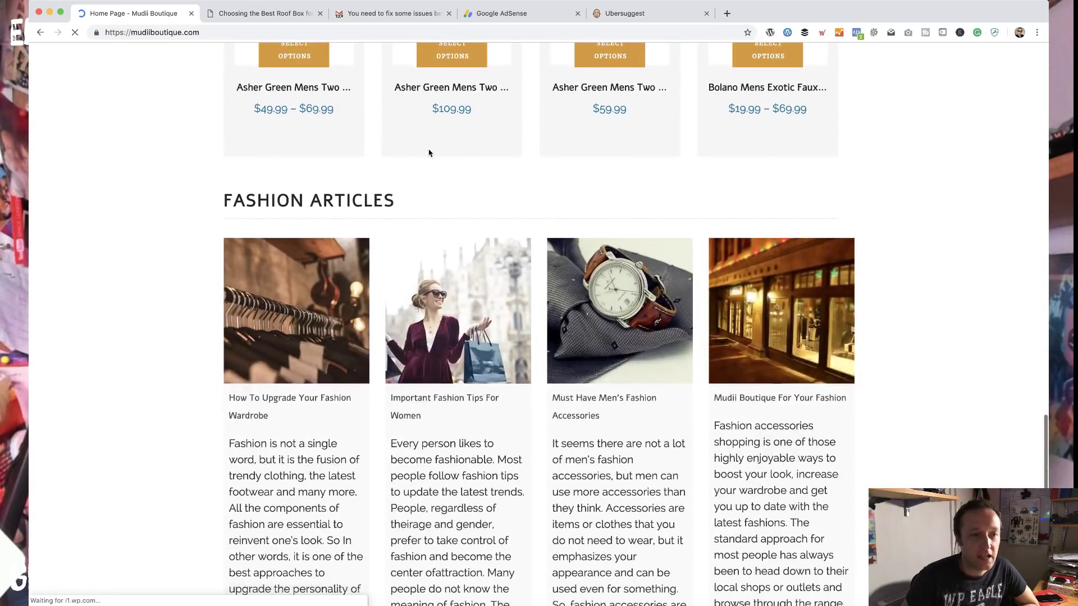
# Look over the rest of the Mudii Boutique home page, including the article excerpts, footer links and main navigation categories
pyautogui.scroll(-5, 429, 154)
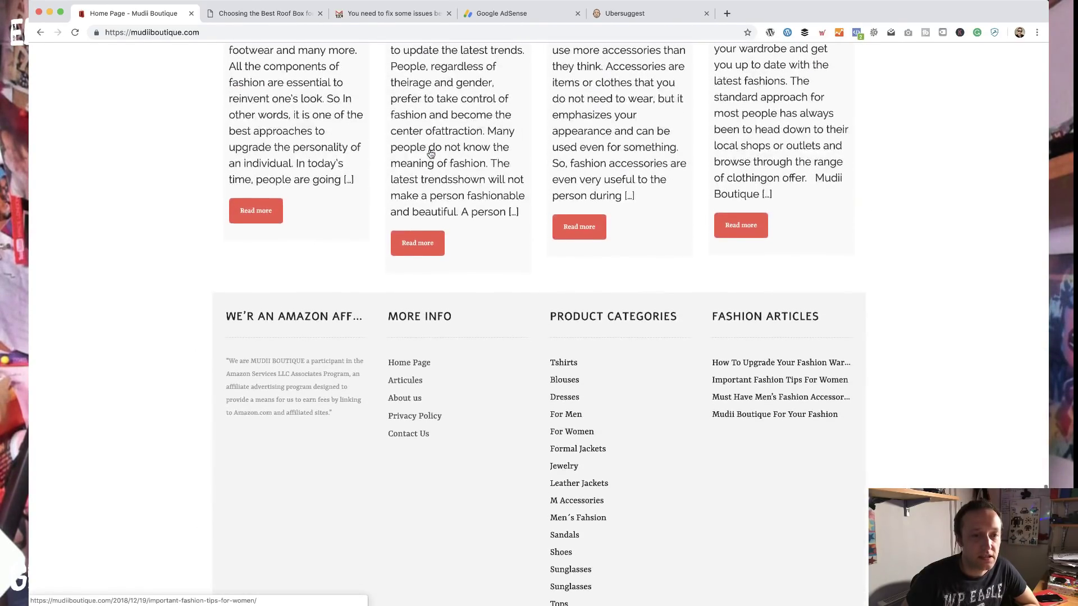
pyautogui.scroll(4, 428, 149)
pyautogui.scroll(20, 428, 149)
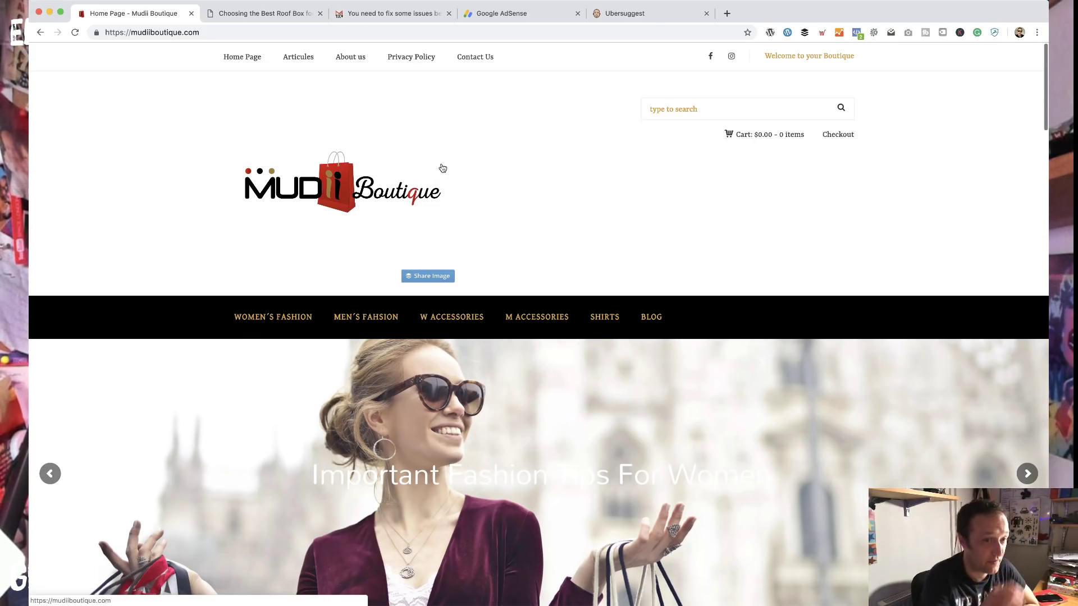
pyautogui.moveTo(285, 320)
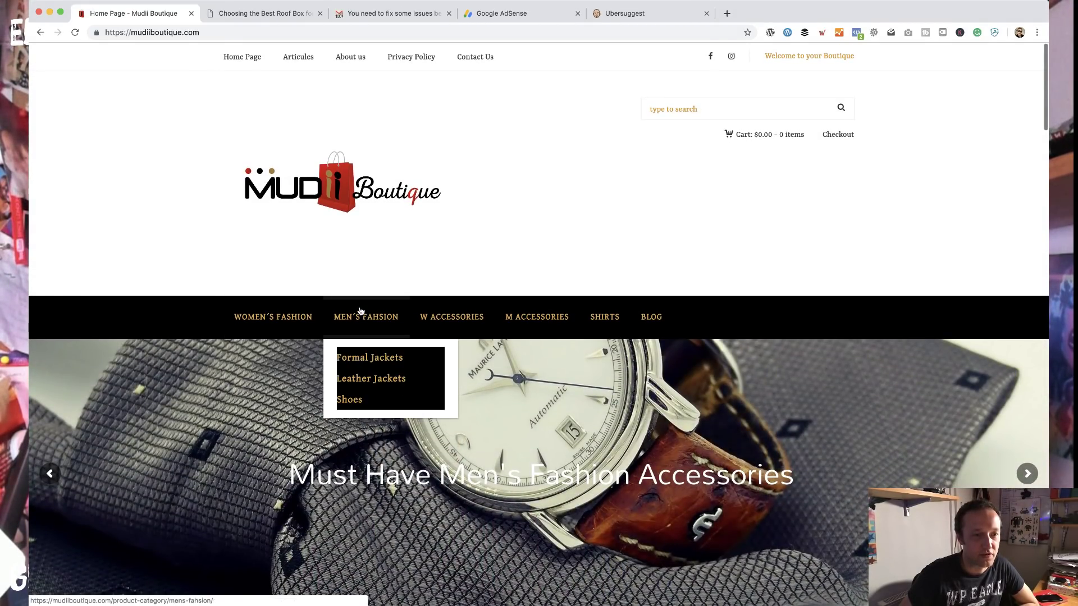
pyautogui.moveTo(443, 315)
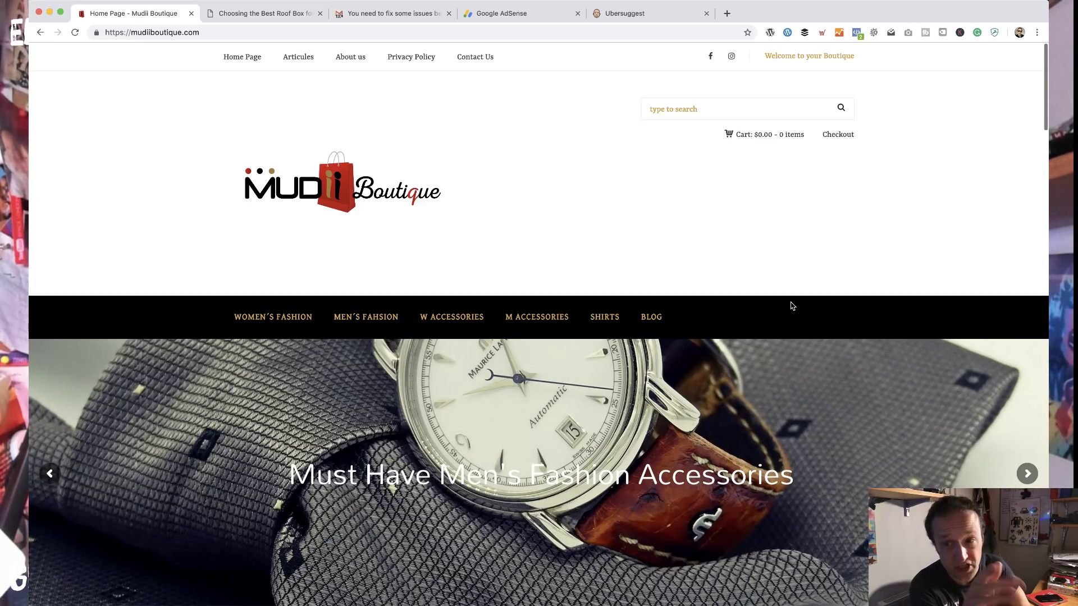
# Review the Ubersuggest keyword overview for "best blouses for apple shape"
pyautogui.click(638, 19)
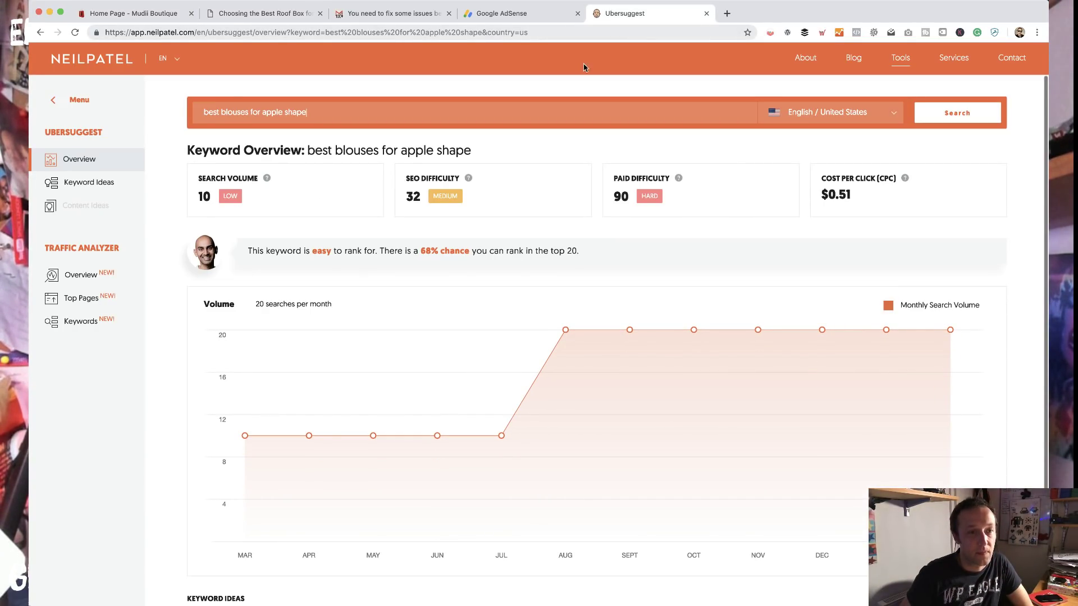
pyautogui.moveTo(521, 149); pyautogui.dragTo(362, 150)
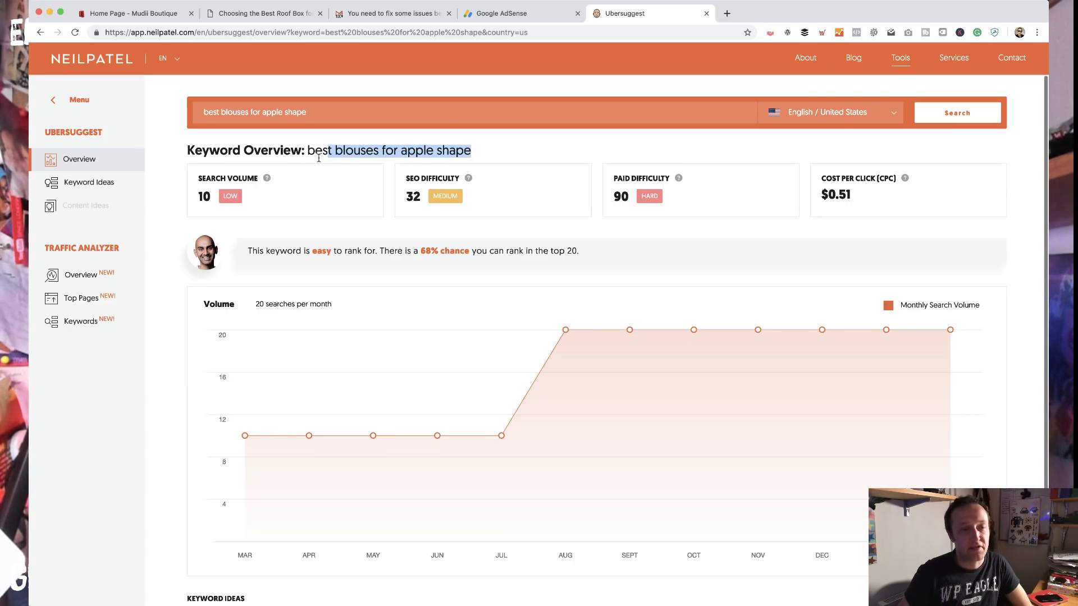
pyautogui.click(538, 273)
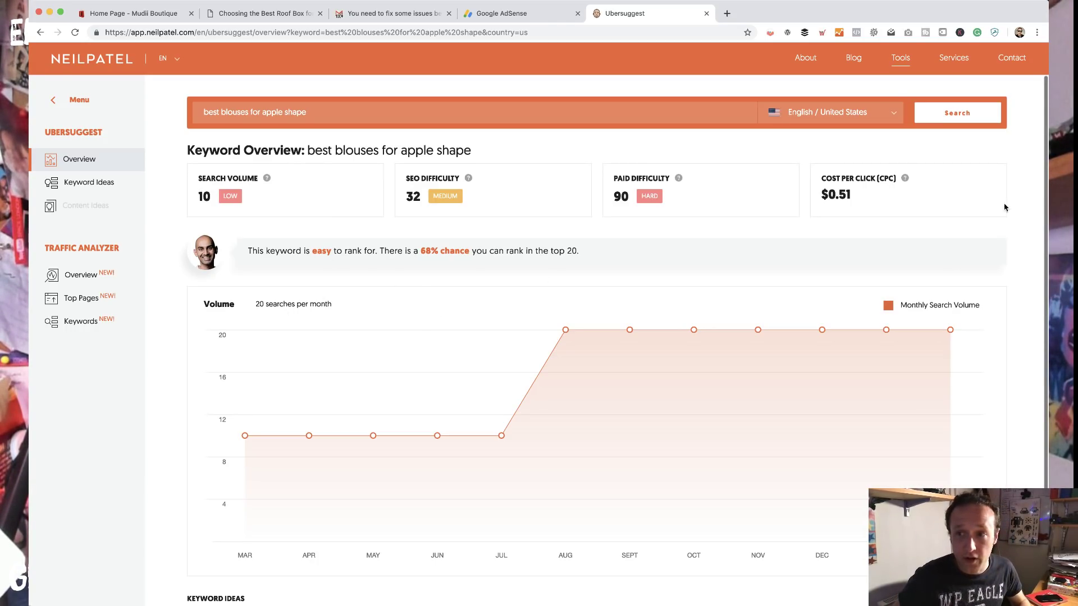
pyautogui.press('super+Tab')
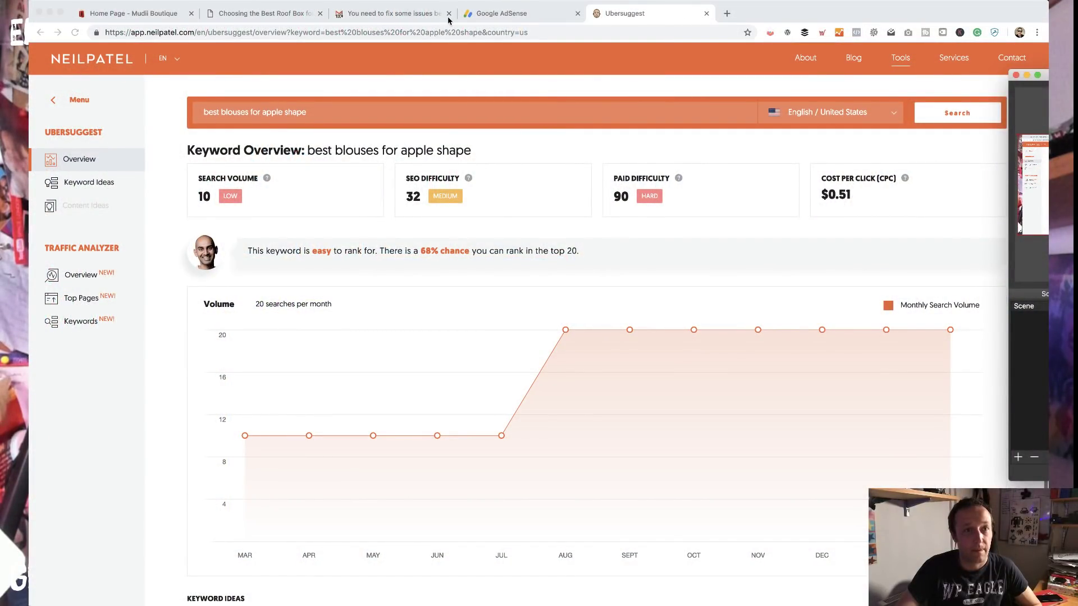
# Go to bootboutique.co.uk and open the site's wp-admin login page
pyautogui.click(459, 32)
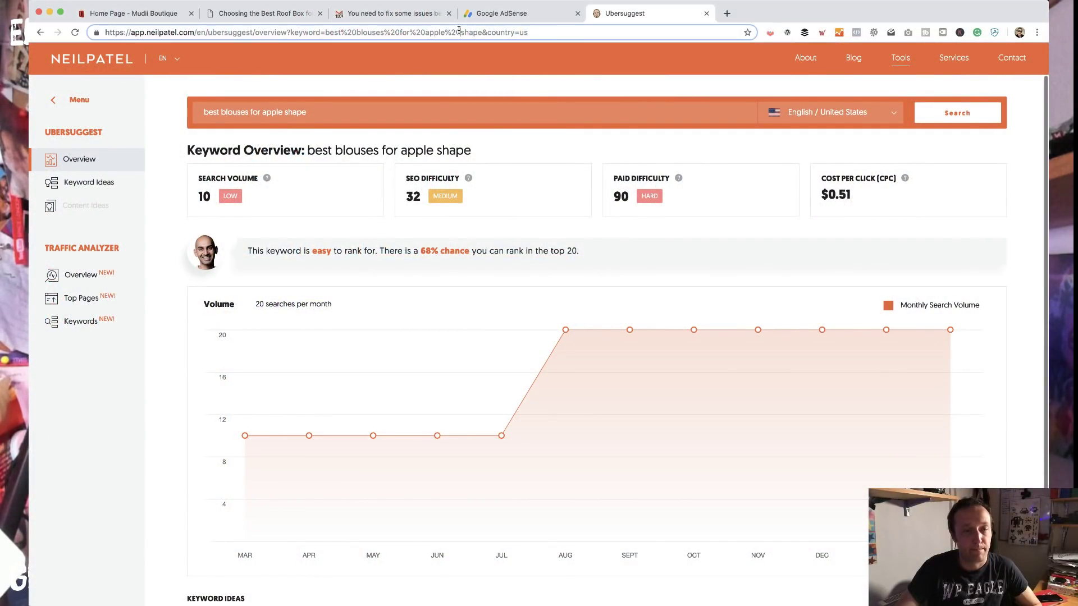
pyautogui.write('bootboutique.co.uk')
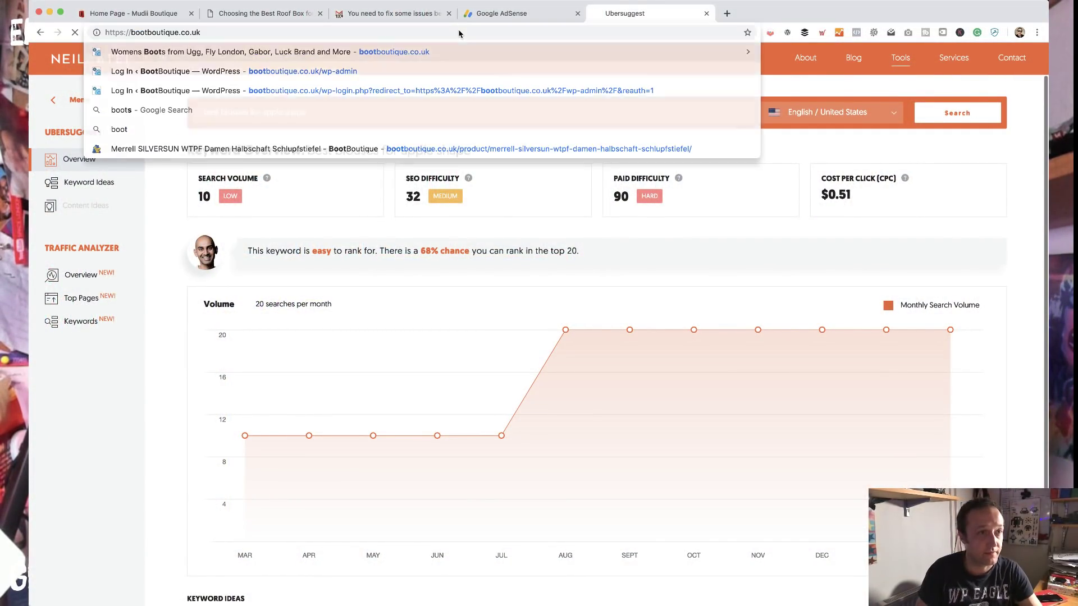
pyautogui.press('Return')
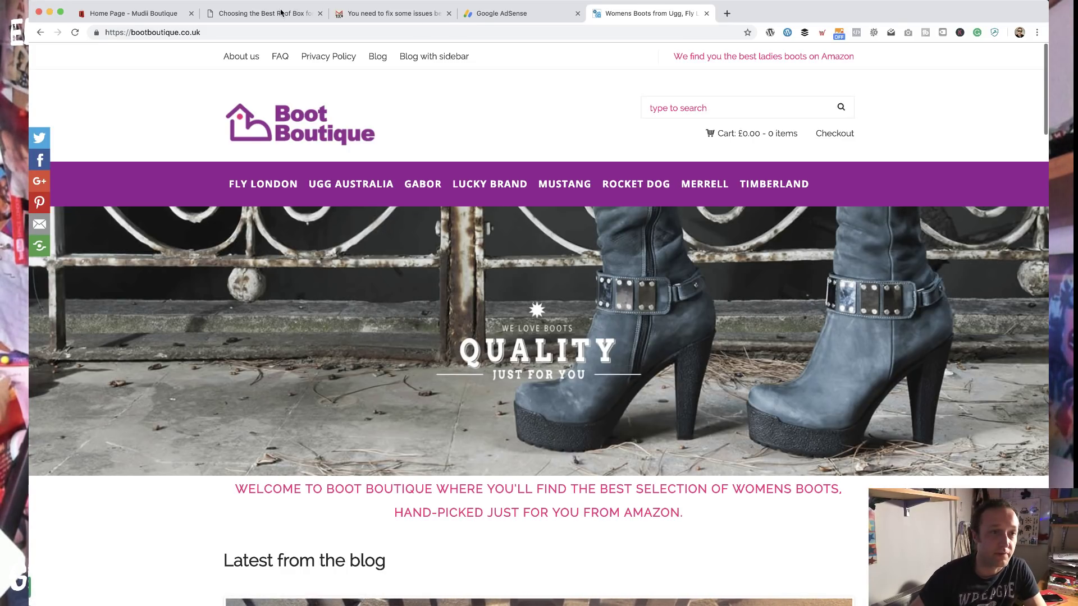
pyautogui.click(272, 35)
pyautogui.write('/wpa-')
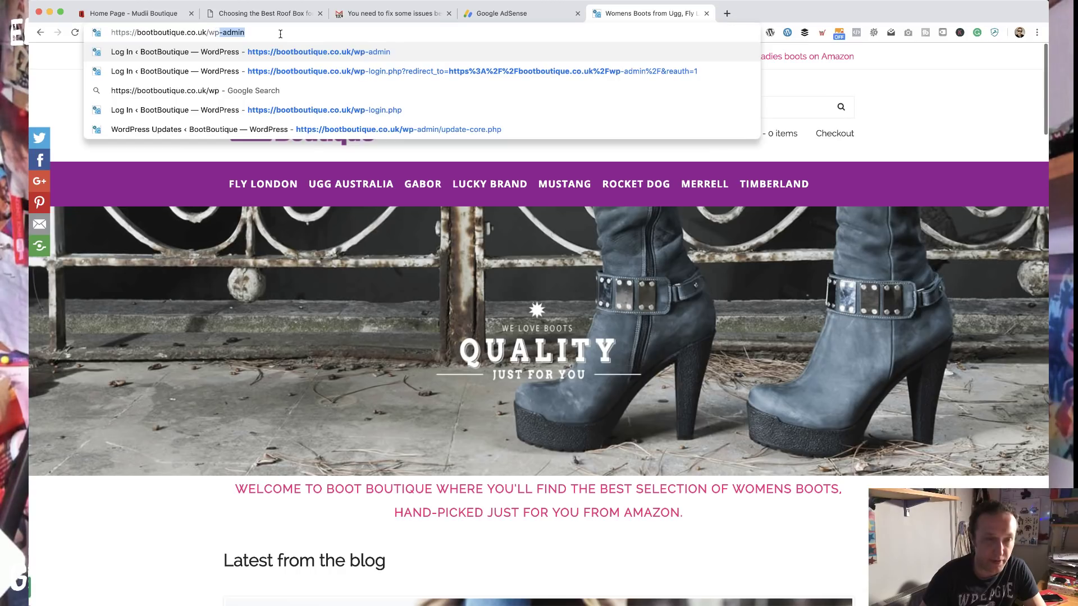
pyautogui.write('dmin')
pyautogui.press('Return')
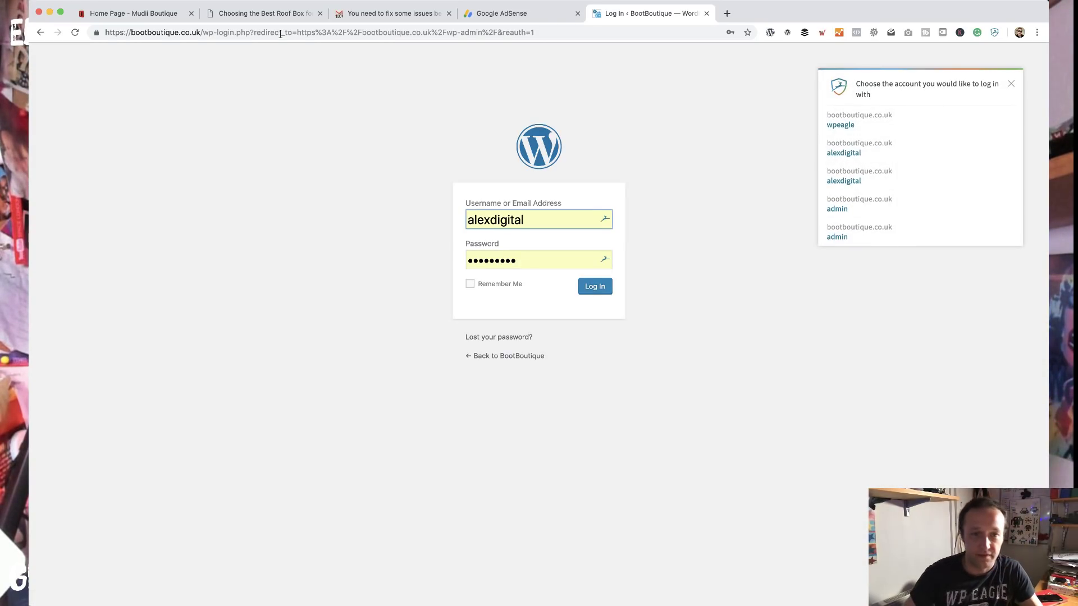
# Log in to the BootBoutique WordPress admin, using the saved wpeagle username and its stored password
pyautogui.click(608, 291)
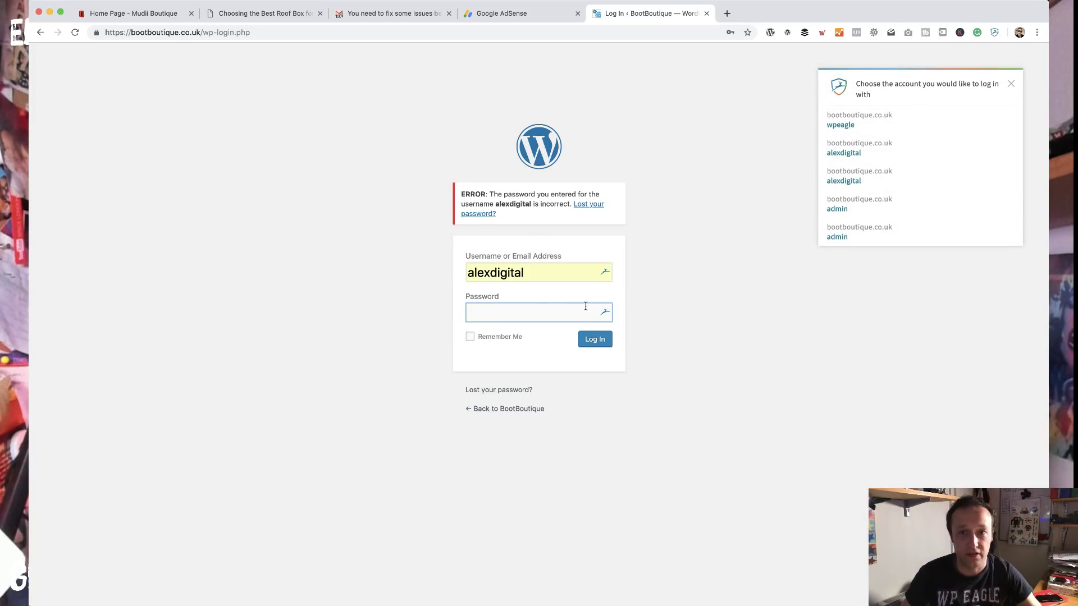
pyautogui.click(841, 152)
pyautogui.click(561, 272)
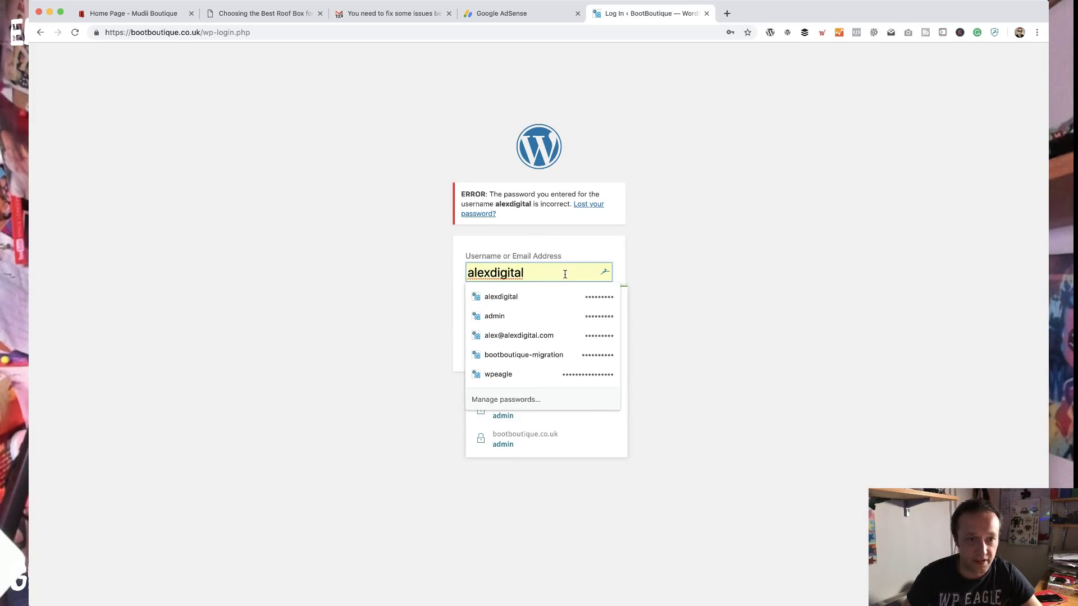
pyautogui.write('wpea')
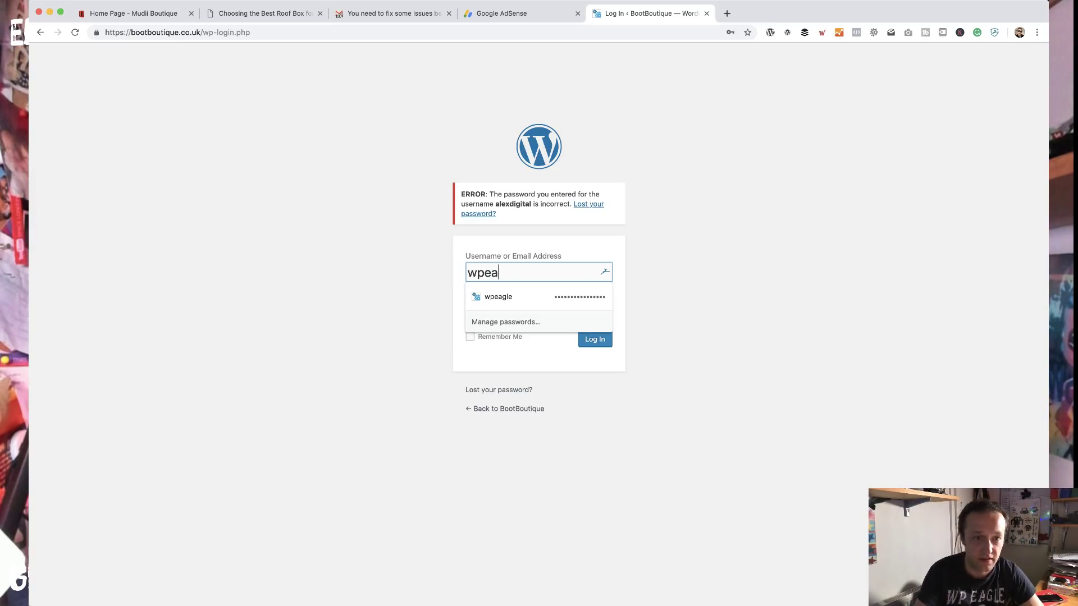
pyautogui.press('Down')
pyautogui.press('Return')
pyautogui.press('Return')
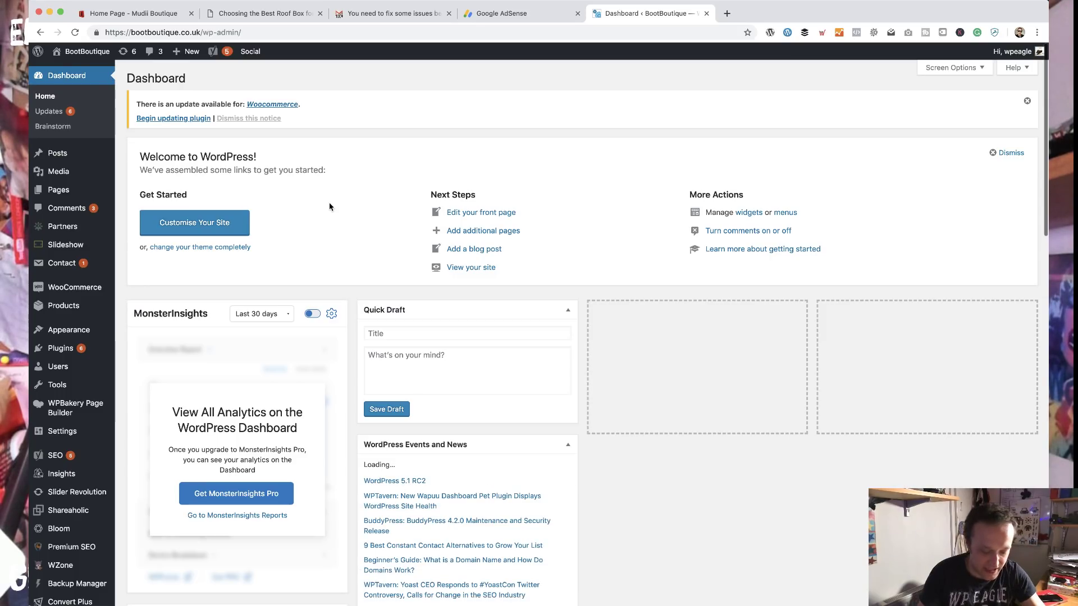
# Open Amazon UK in a new tab and search the store for "boot"
pyautogui.press('super+t')
pyautogui.write('ama')
pyautogui.press('Return')
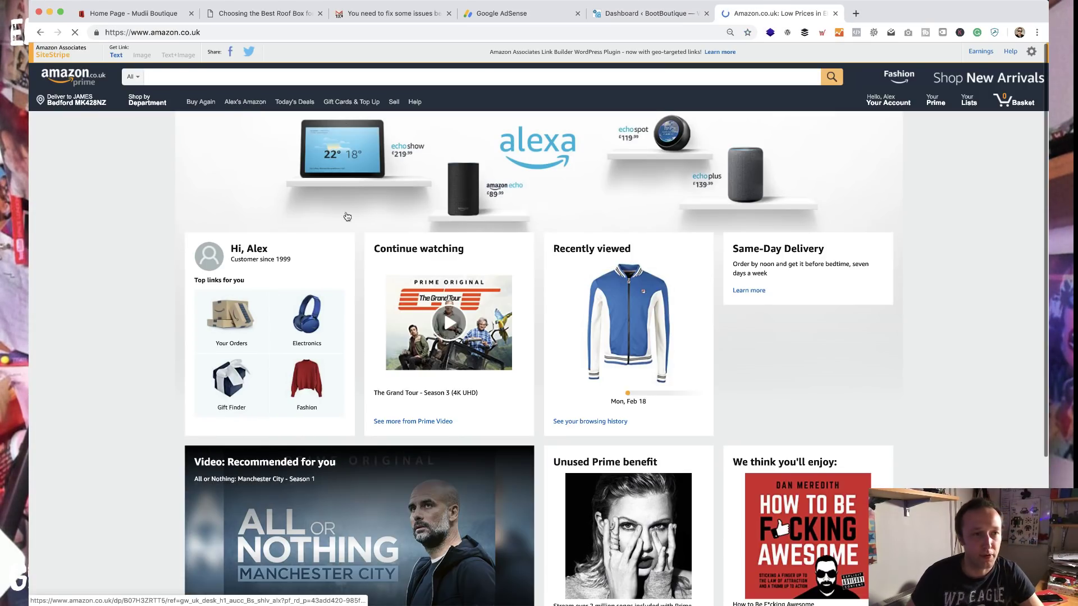
pyautogui.click(345, 76)
pyautogui.write('boot')
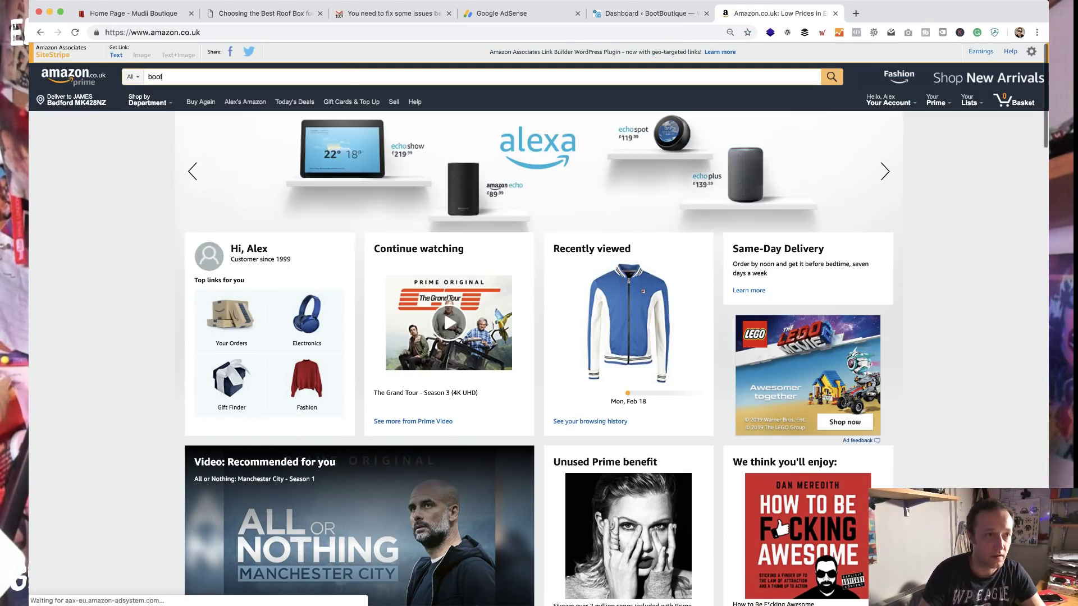
pyautogui.press('Return')
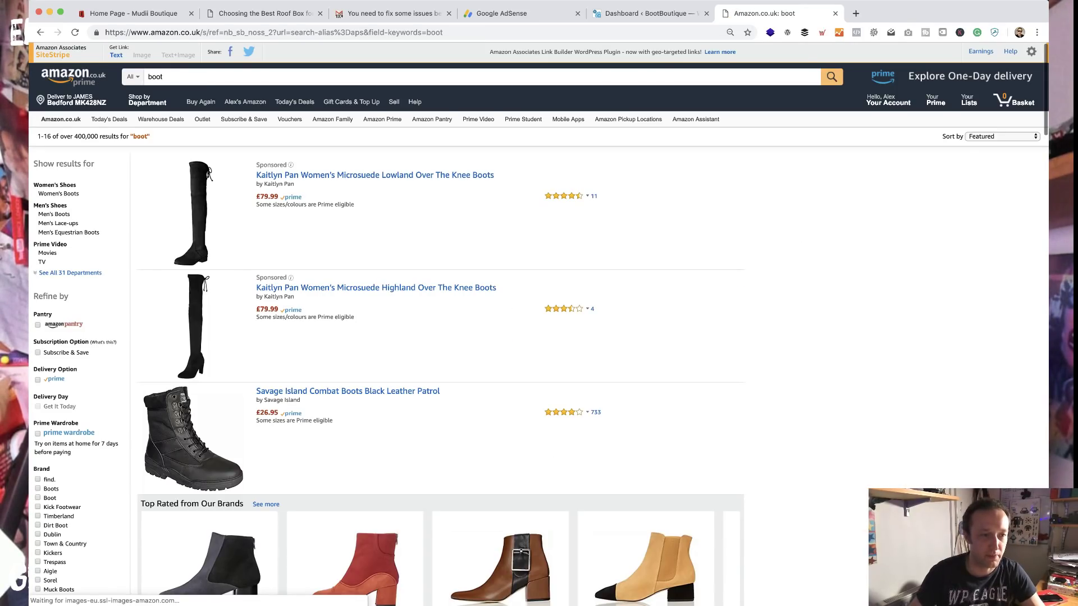
# Open the product page for the Savage Island Combat Boots Black Leather Patrol from the search results
pyautogui.scroll(-3, 424, 391)
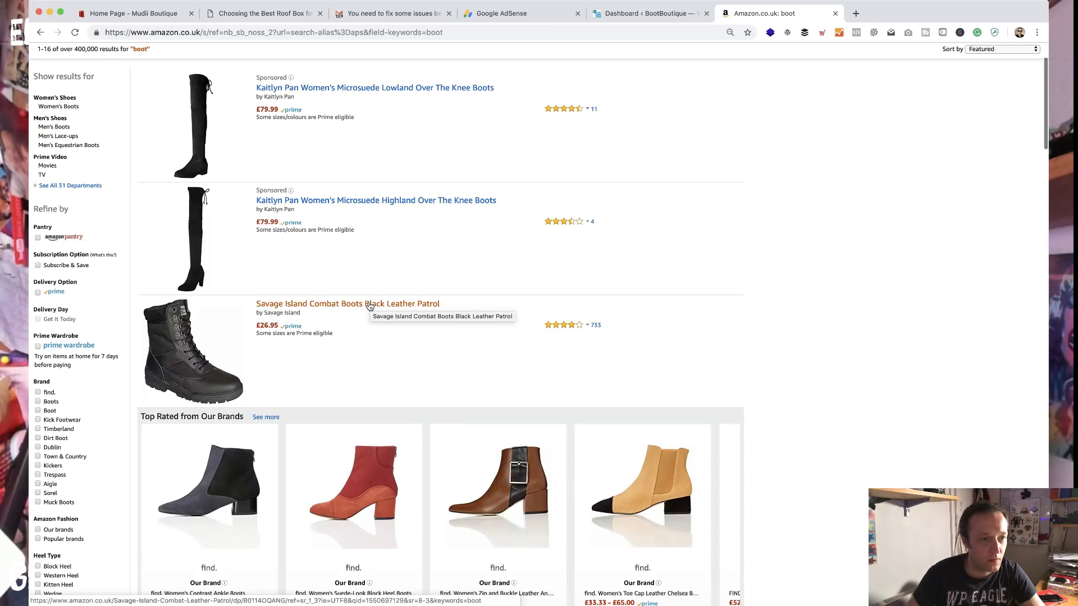
pyautogui.scroll(-5, 370, 306)
pyautogui.click(156, 194)
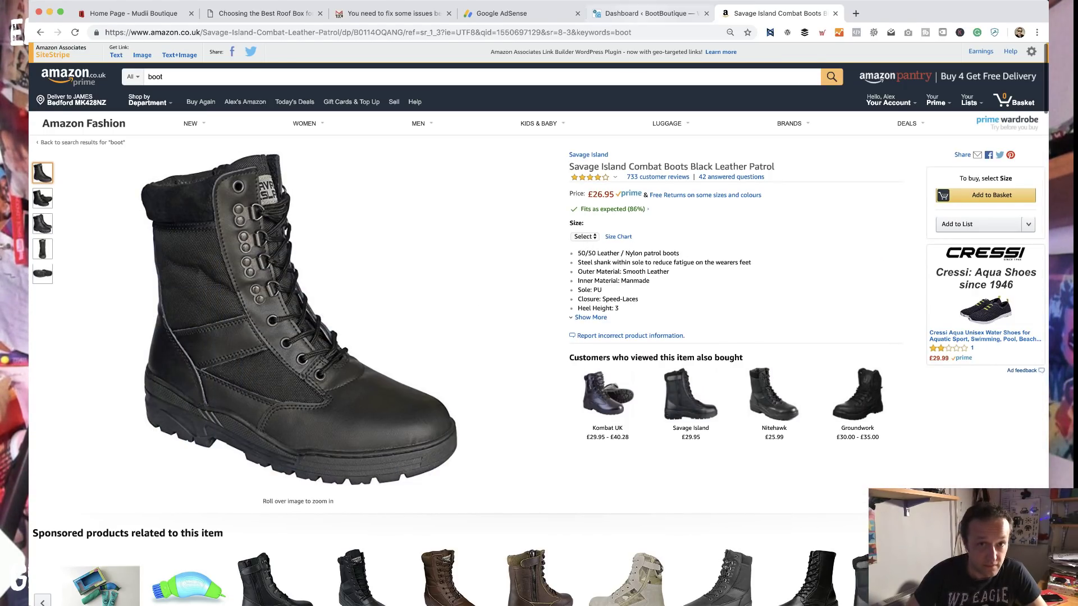
# Start a new product on the BootBoutique WordPress site
pyautogui.click(654, 16)
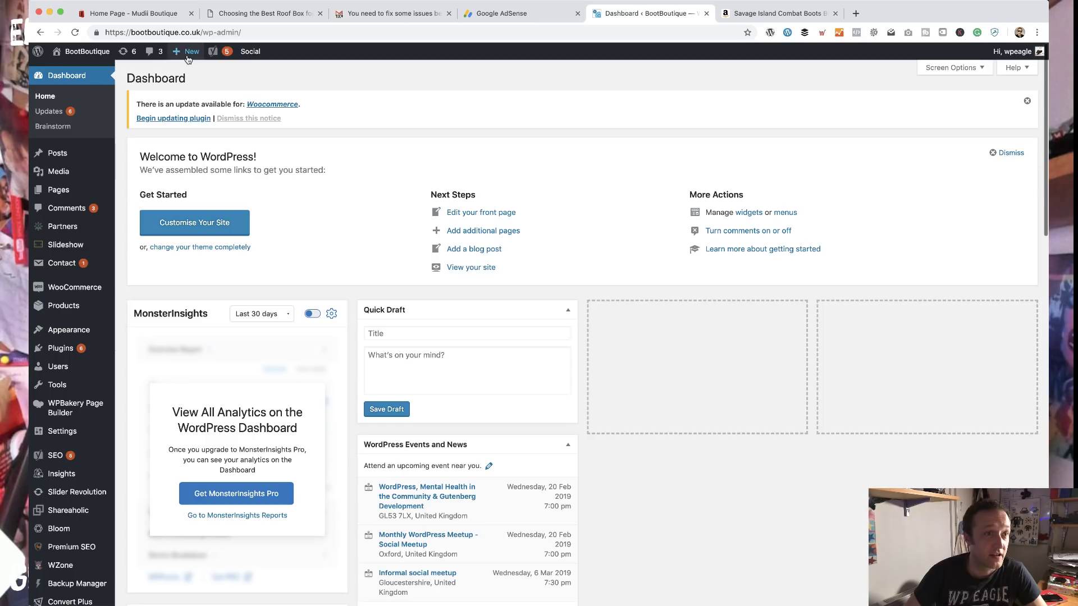
pyautogui.moveTo(188, 57)
pyautogui.click(186, 112)
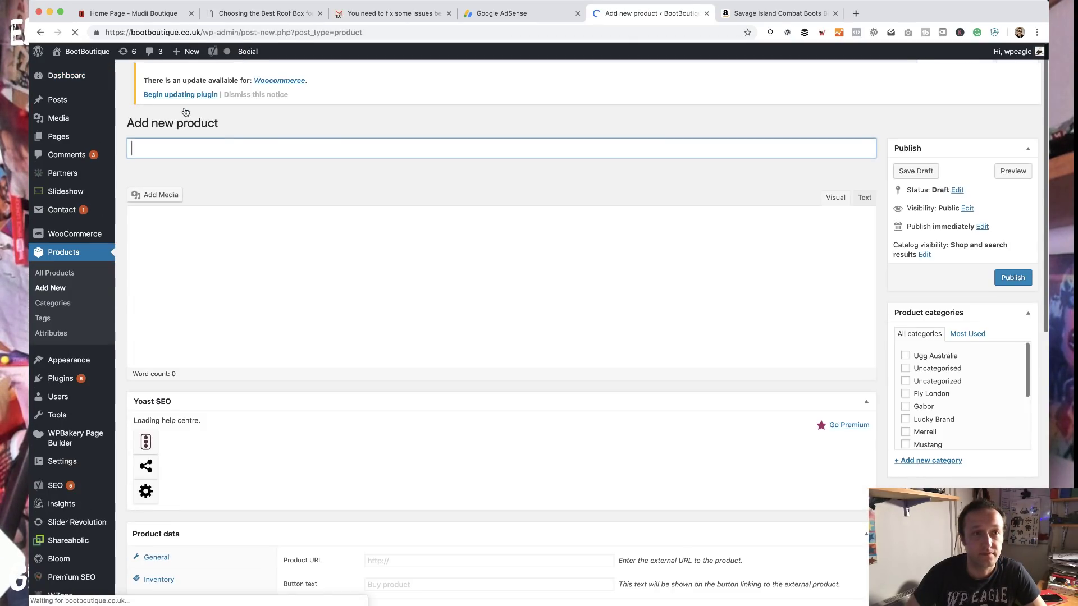
# Copy the Amazon title "Savage Island Combat Boots Black Leather Patrol" into the new product's name
pyautogui.hotkey('ctrl', 'Tab')
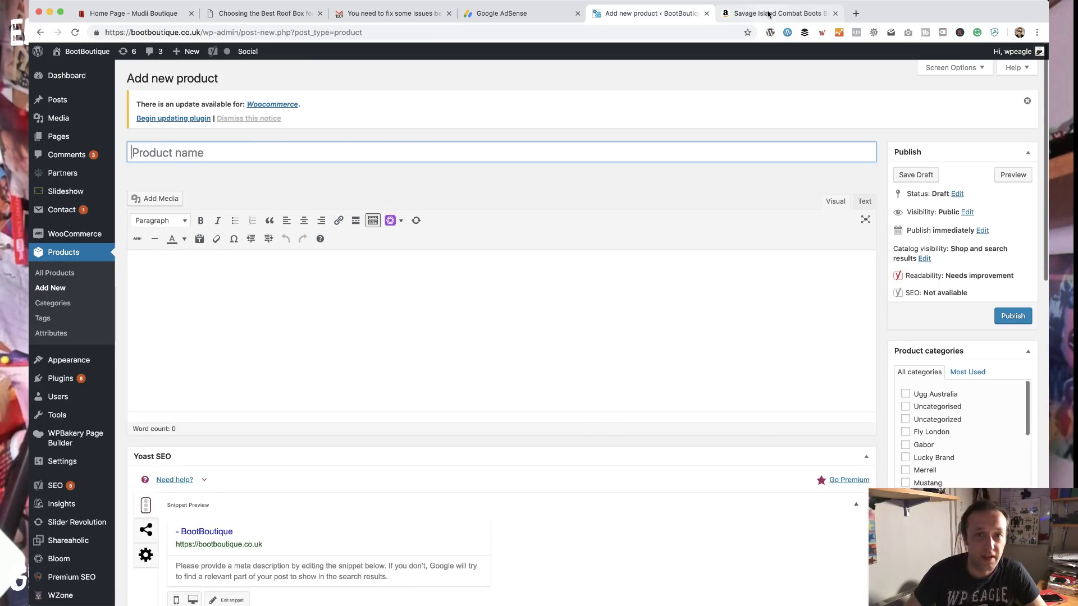
pyautogui.moveTo(812, 168); pyautogui.dragTo(564, 170)
pyautogui.press('cmd+c')
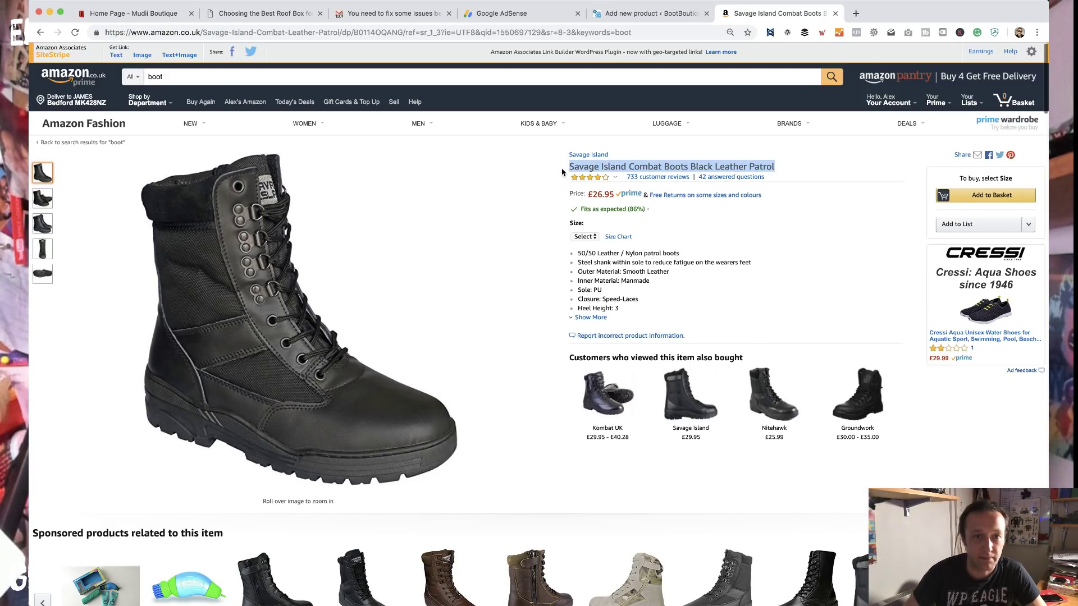
pyautogui.click(690, 14)
pyautogui.click(651, 147)
pyautogui.press('cmd+v')
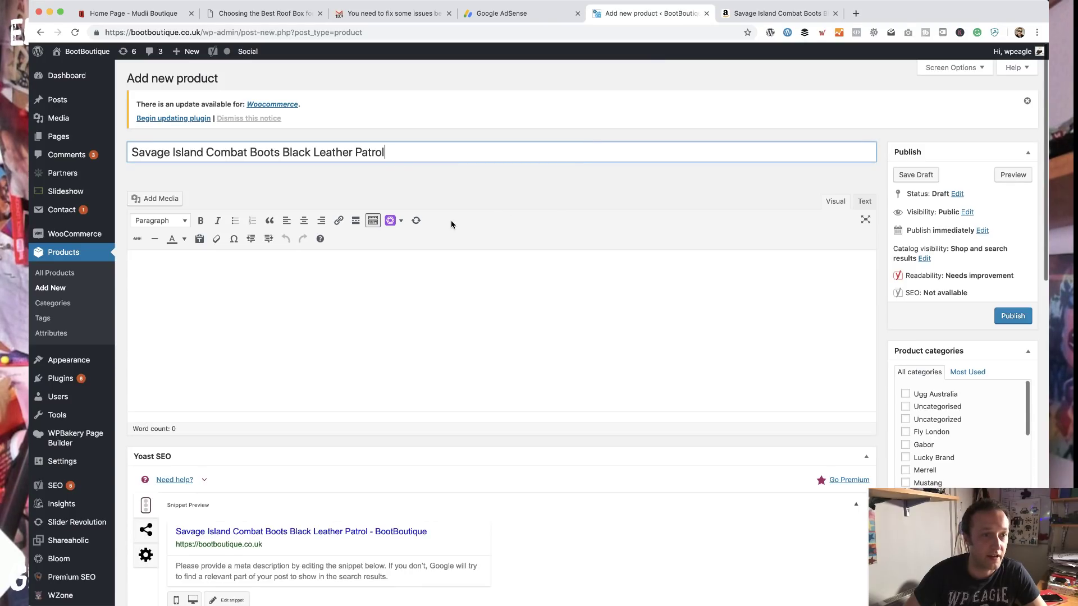
# Copy the full list of feature bullets from the Amazon boot listing into the product short description
pyautogui.click(294, 299)
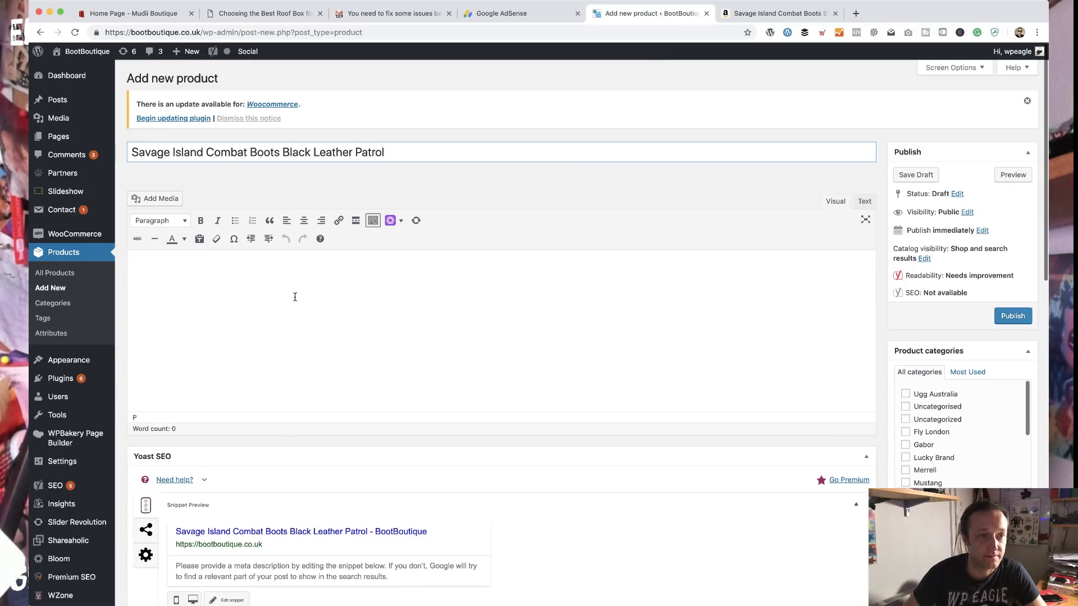
pyautogui.click(783, 15)
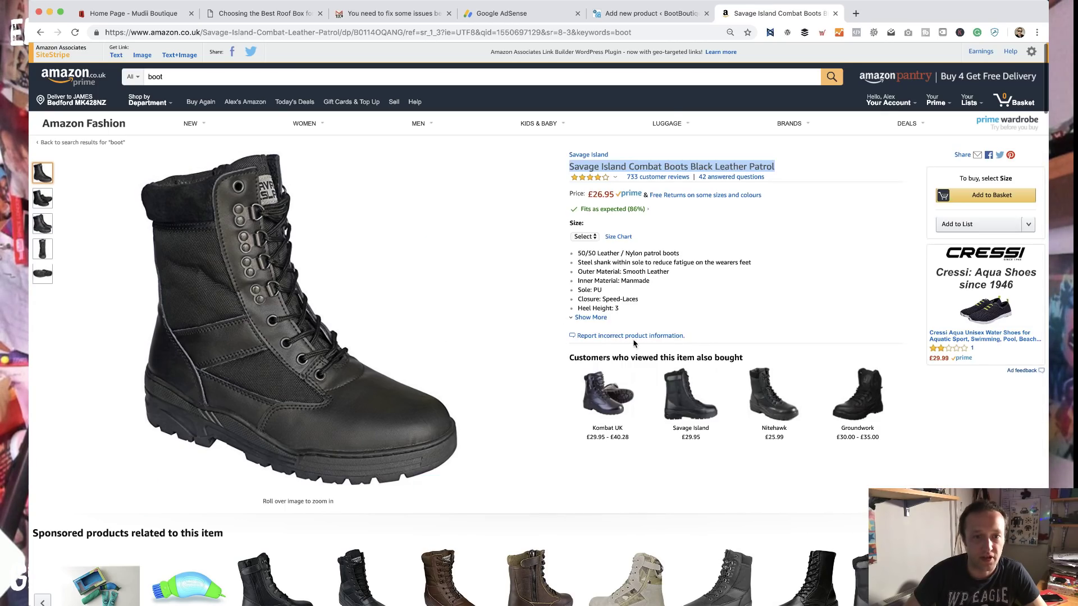
pyautogui.click(599, 318)
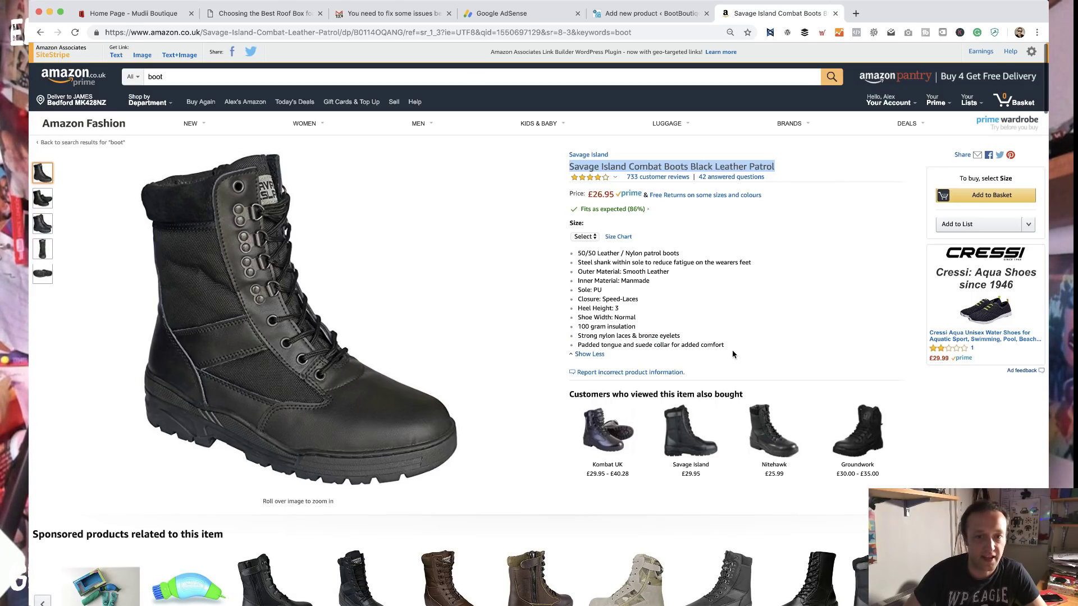
pyautogui.moveTo(732, 355); pyautogui.dragTo(573, 252)
pyautogui.click(657, 15)
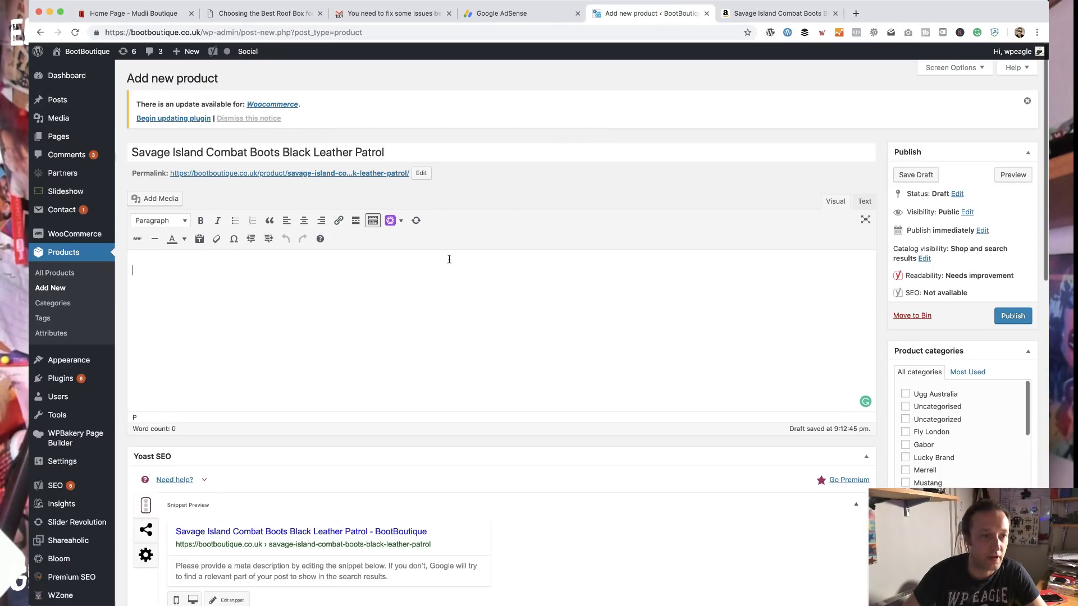
pyautogui.scroll(-10, 454, 257)
pyautogui.scroll(-5, 453, 257)
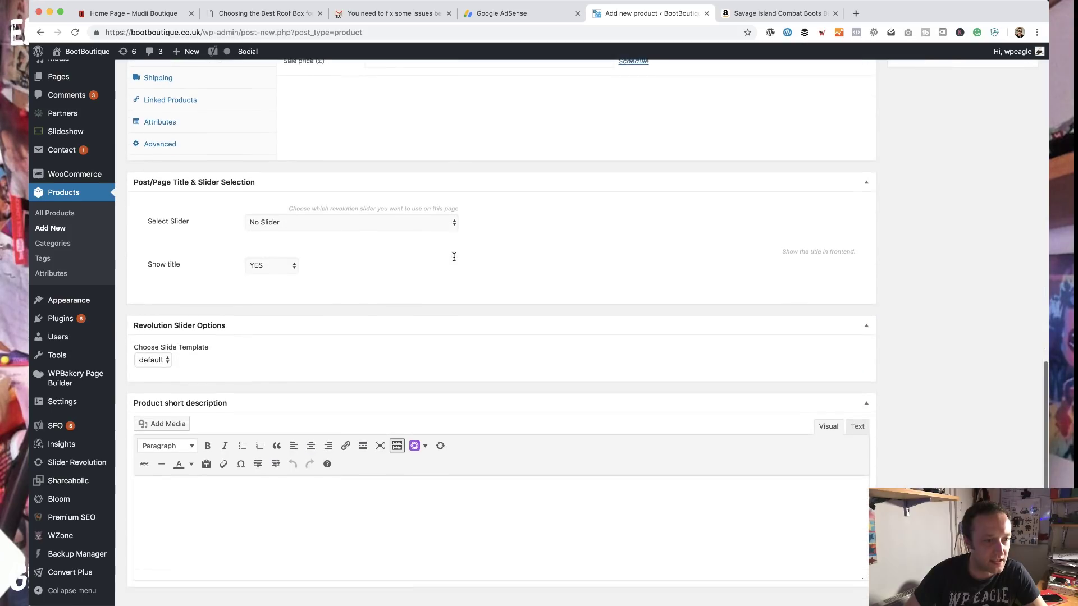
pyautogui.click(350, 499)
pyautogui.press('super+v')
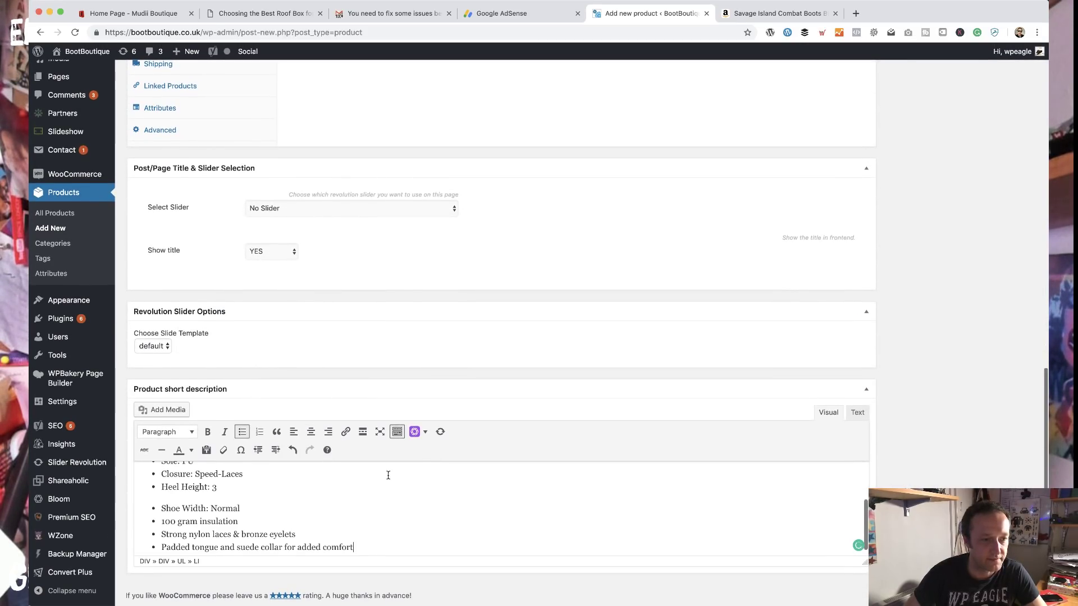
# Close the gap between the Heel Height and Shoe Width bullets in the short description, keeping them as separate items
pyautogui.press('BackSpace')
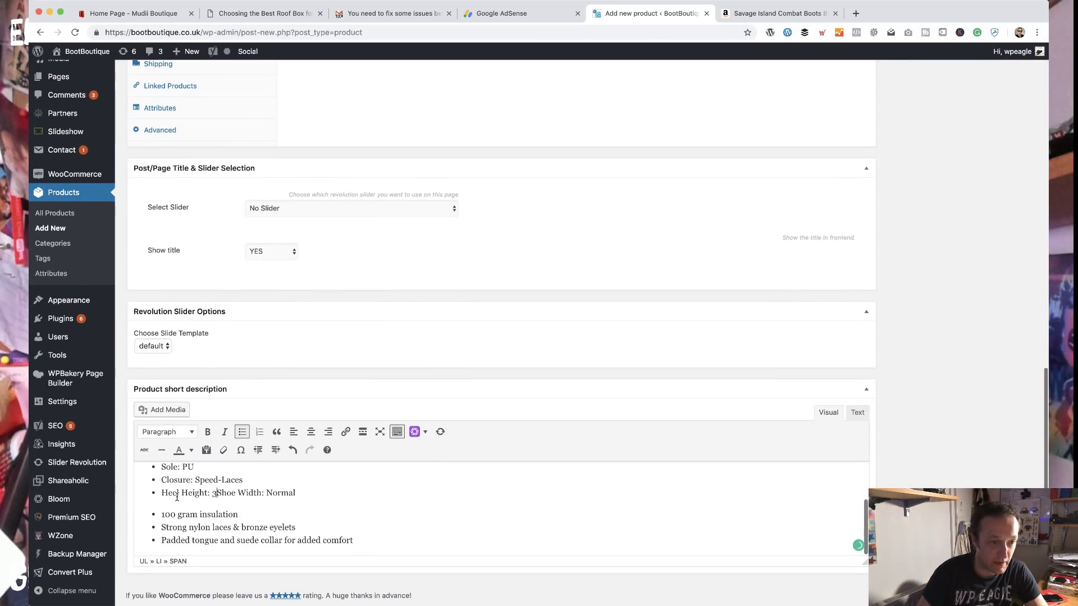
pyautogui.press('Return')
pyautogui.scroll(20, 606, 240)
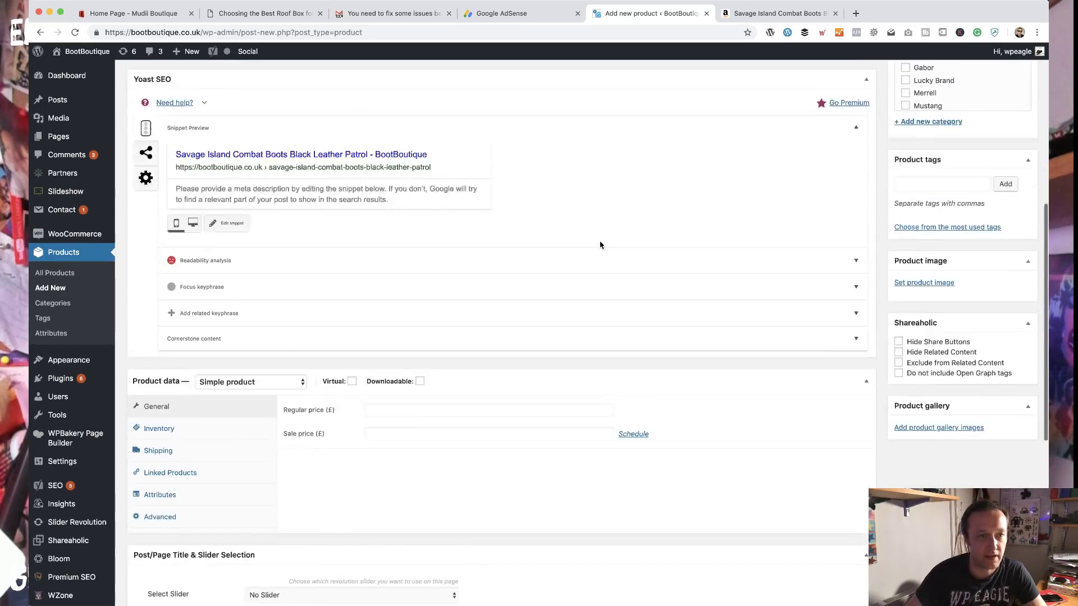
# Copy Amazon's Product Description, from the "Patrol Boots in Genuine Black Leather" paragraph through the Insulation section with images, into the new product's main description
pyautogui.click(778, 12)
pyautogui.scroll(-8, 517, 338)
pyautogui.scroll(-15, 517, 337)
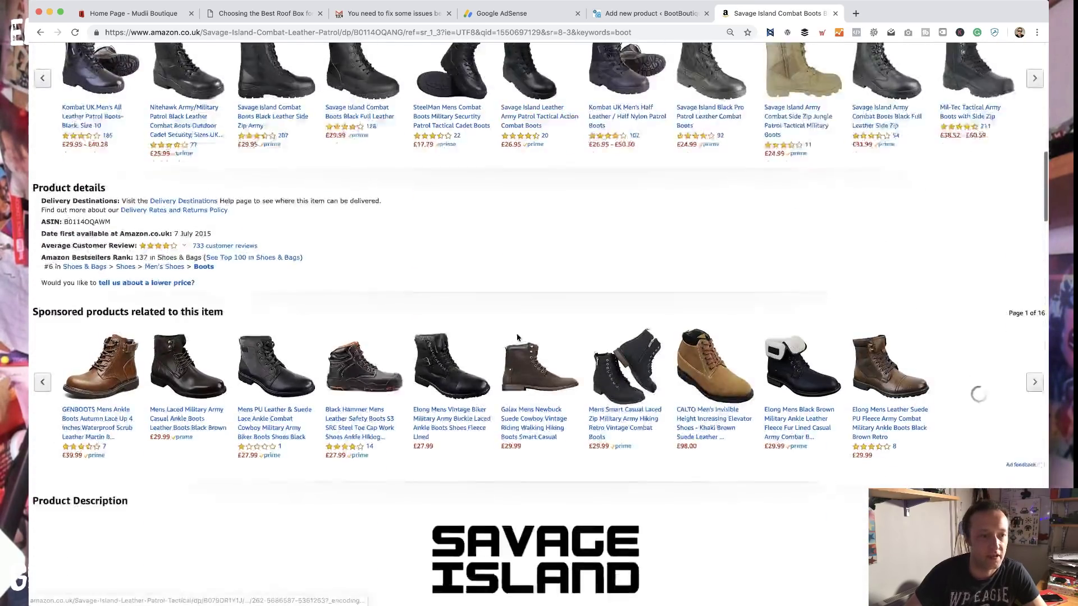
pyautogui.scroll(-9, 517, 338)
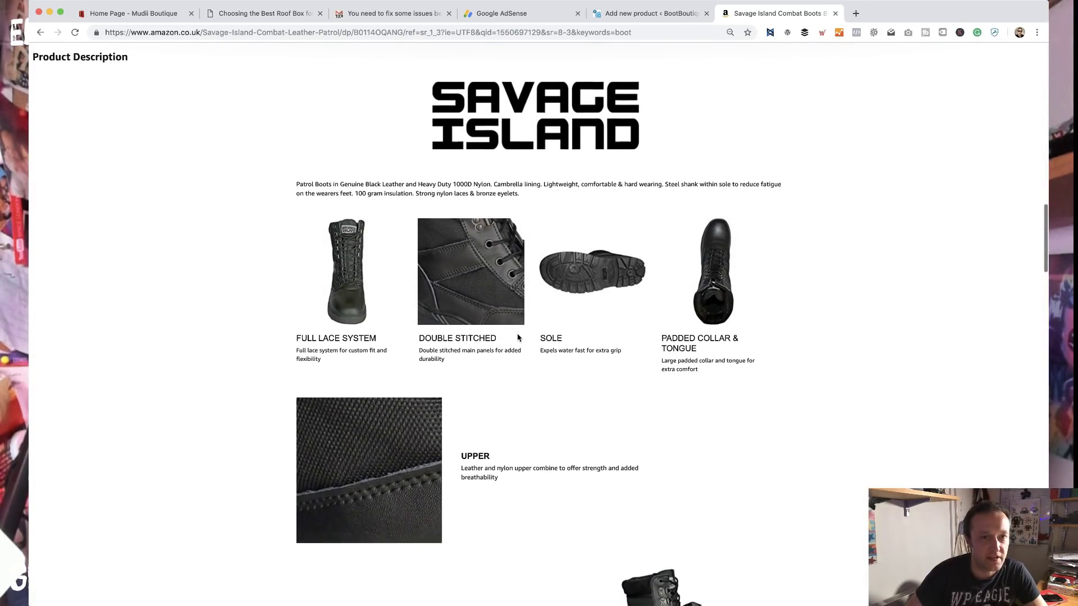
pyautogui.scroll(10, 517, 337)
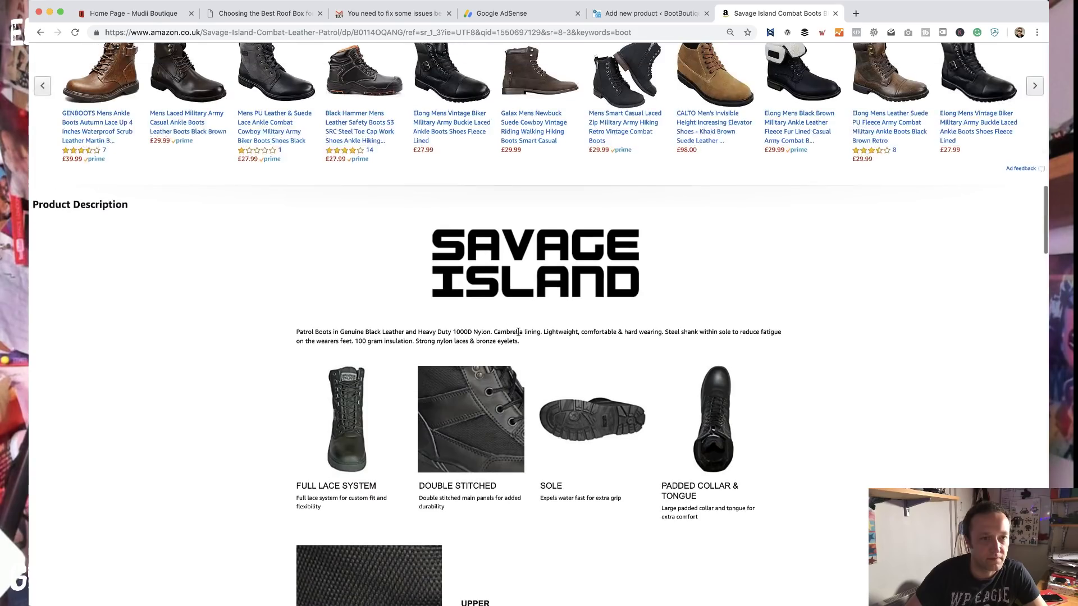
pyautogui.moveTo(549, 343); pyautogui.dragTo(296, 331)
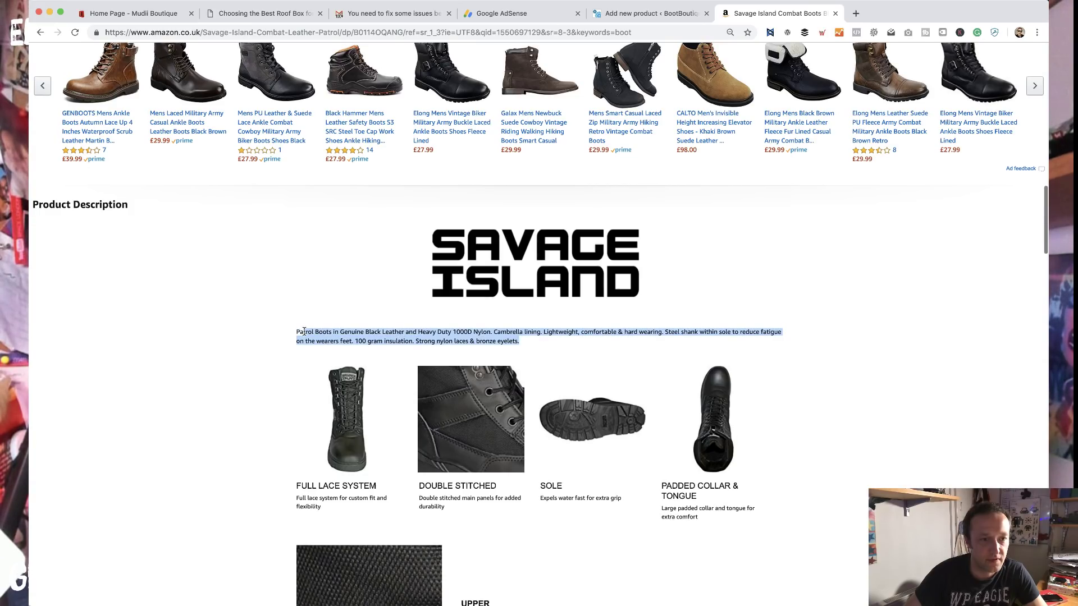
pyautogui.scroll(-4, 517, 391)
pyautogui.click(516, 387)
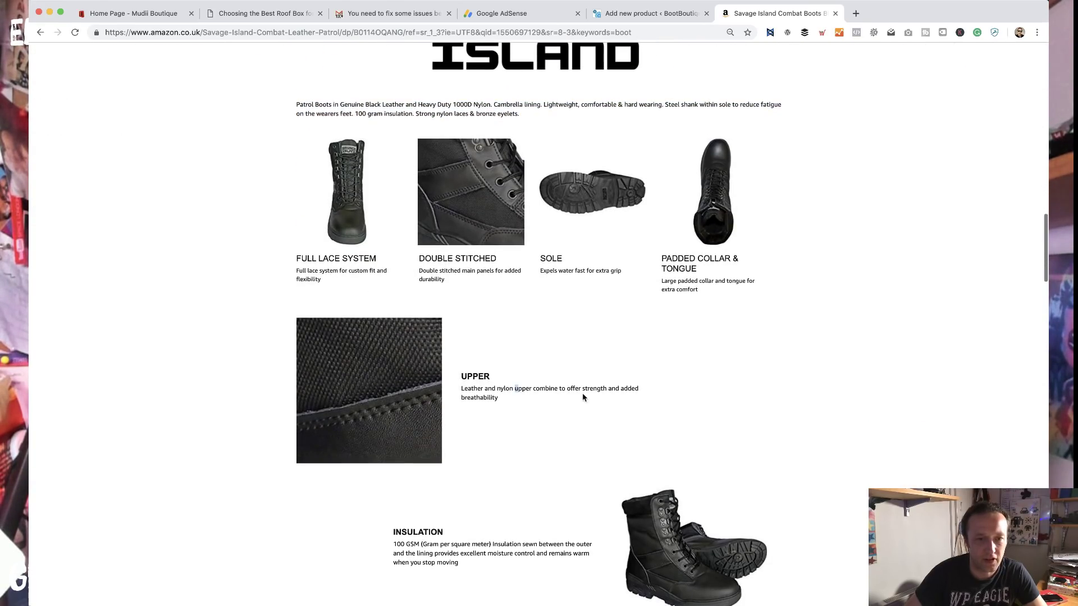
pyautogui.scroll(-4, 584, 397)
pyautogui.moveTo(830, 391); pyautogui.dragTo(296, 132)
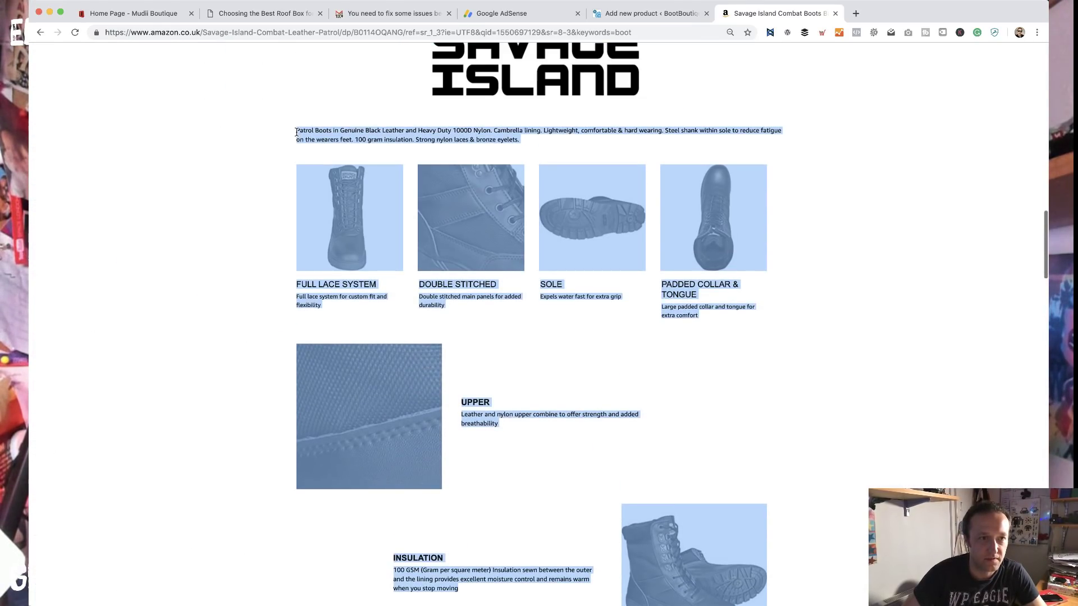
pyautogui.press('super+c')
pyautogui.click(651, 13)
pyautogui.press('super+v')
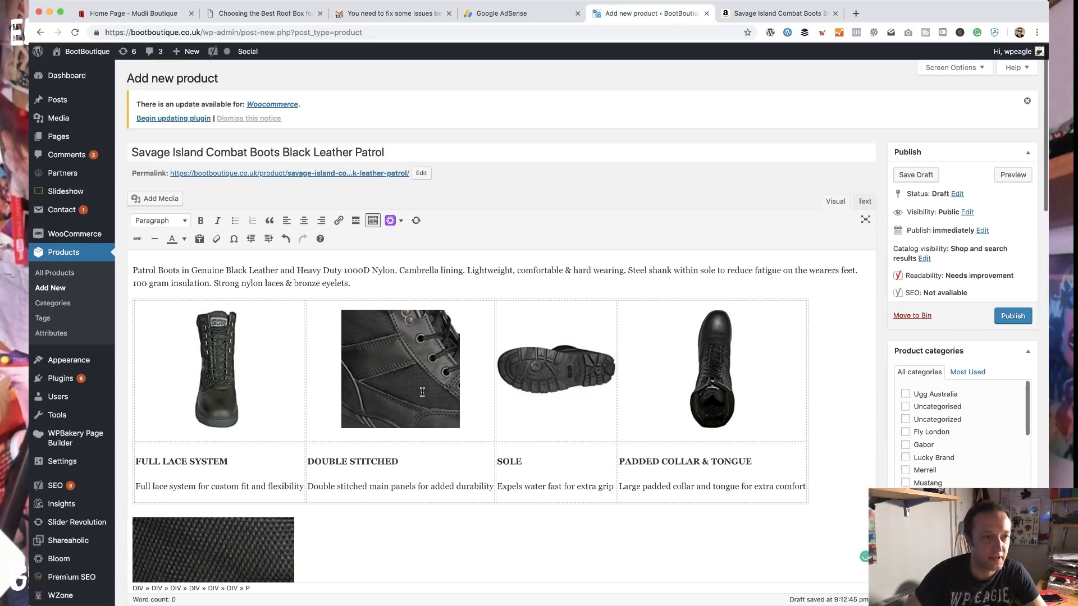
# Check the pasted description and assign the product to the Fly London category
pyautogui.scroll(-7, 422, 392)
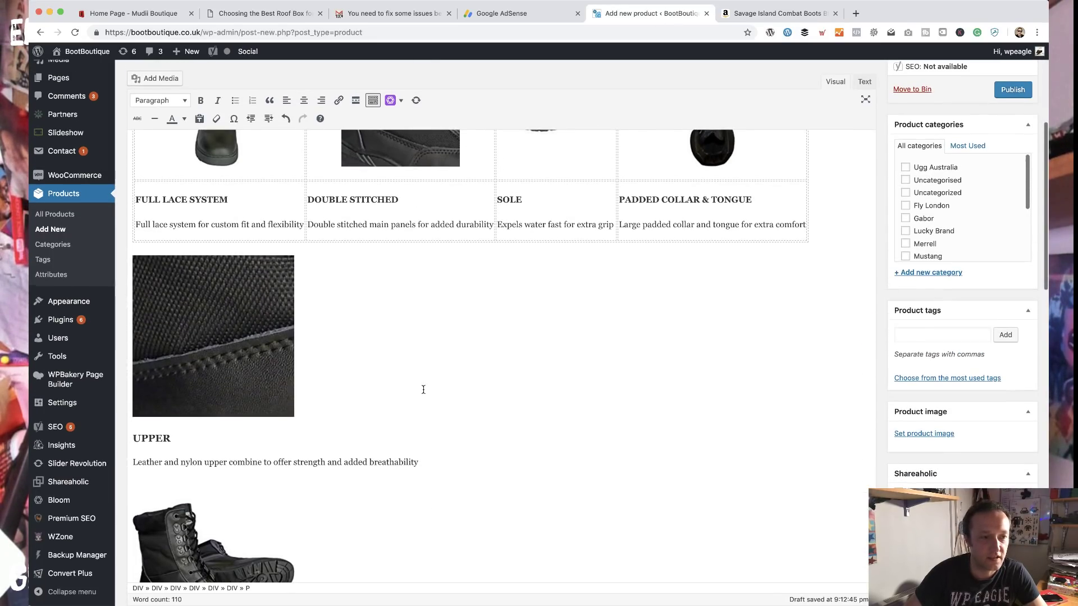
pyautogui.scroll(8, 424, 389)
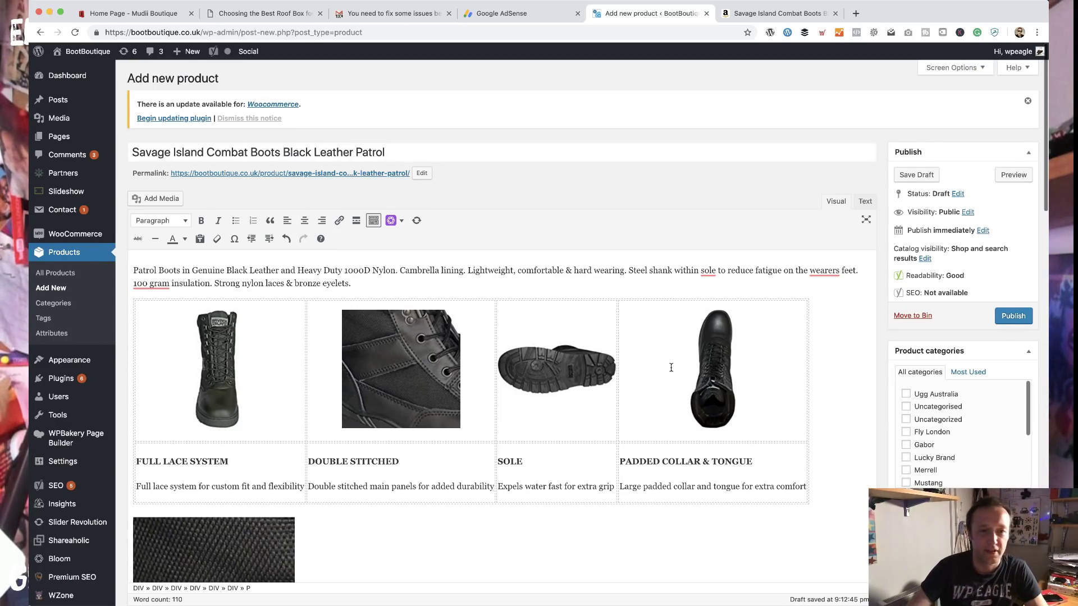
pyautogui.scroll(-1, 671, 383)
pyautogui.scroll(-5, 671, 383)
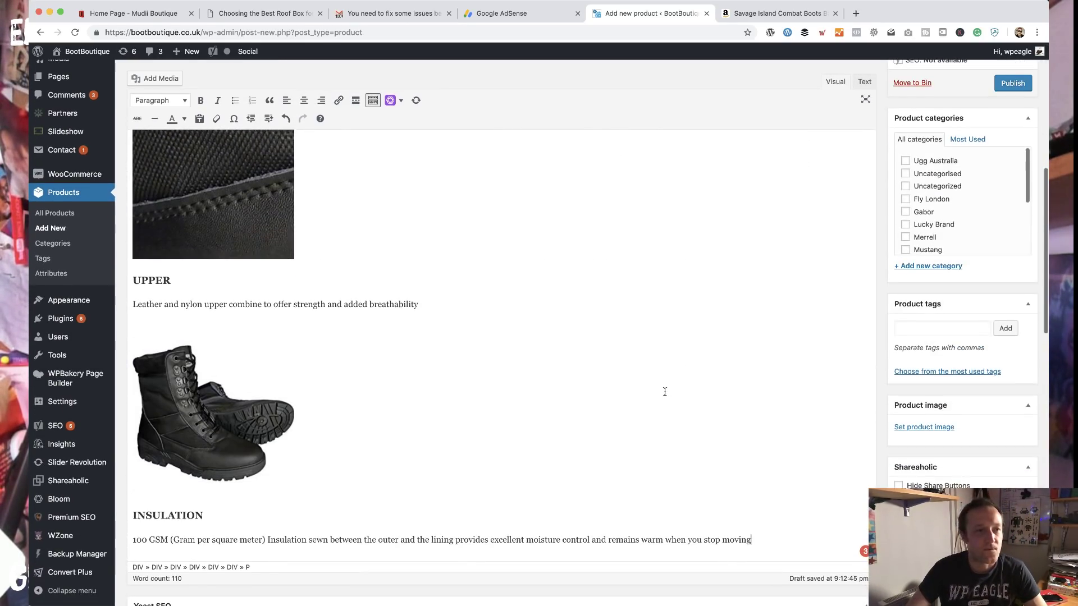
pyautogui.scroll(8, 663, 285)
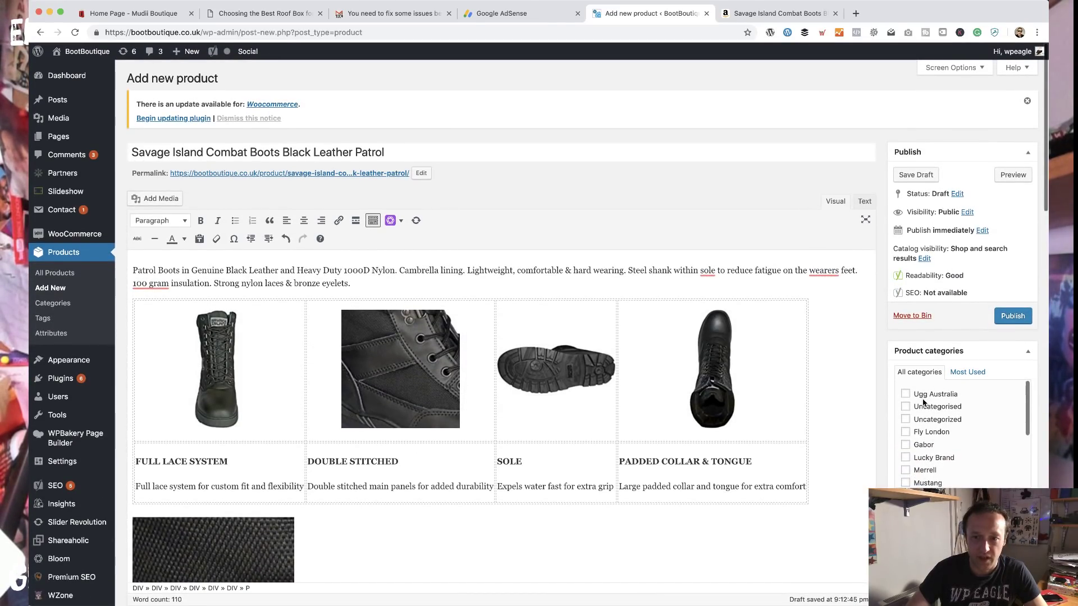
pyautogui.scroll(-5, 911, 424)
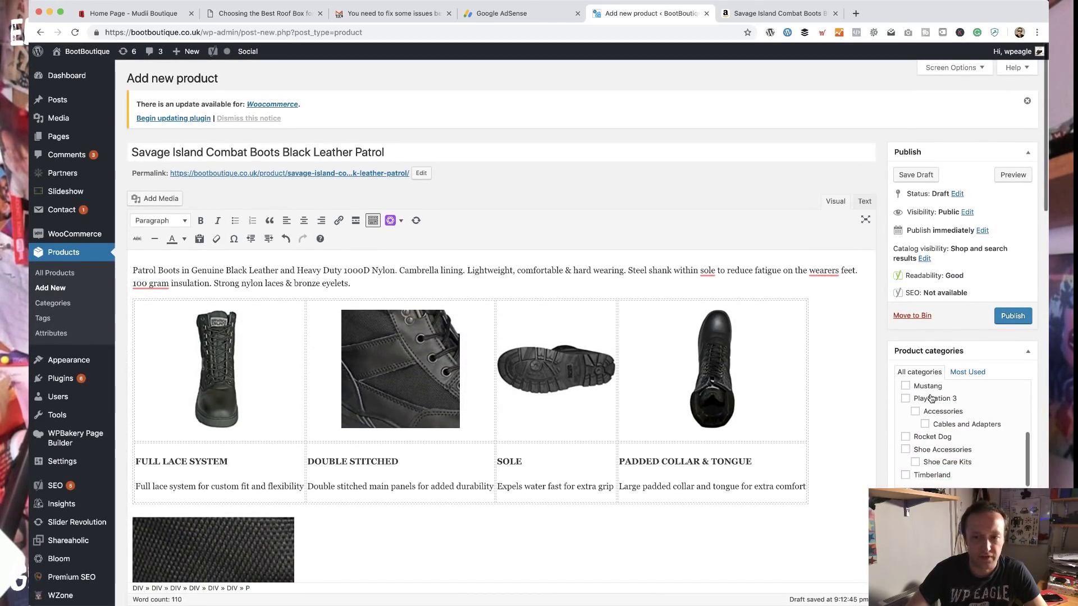
pyautogui.scroll(5, 966, 447)
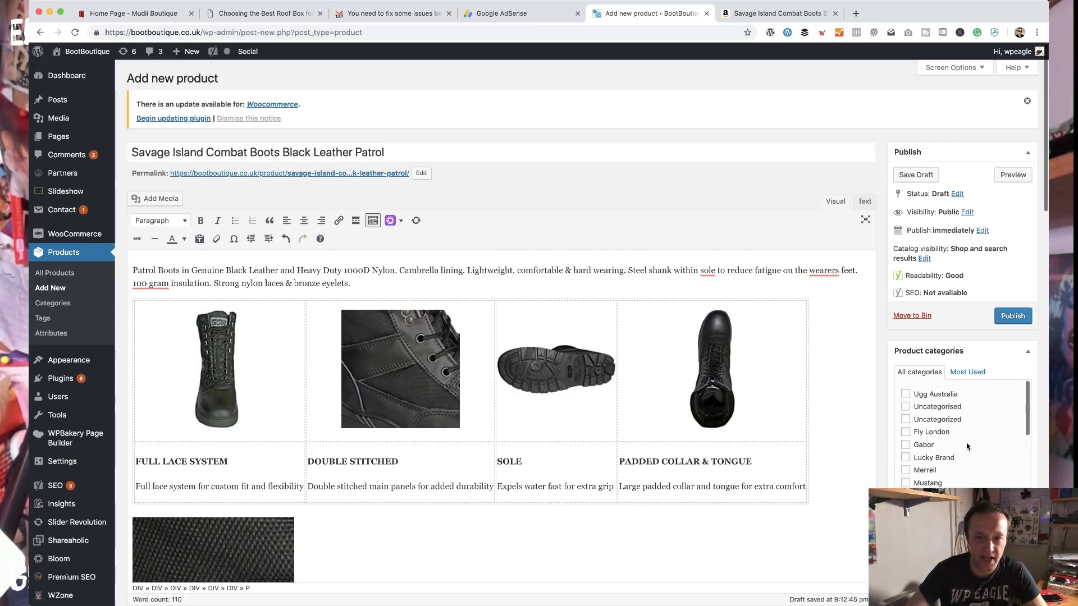
pyautogui.click(906, 435)
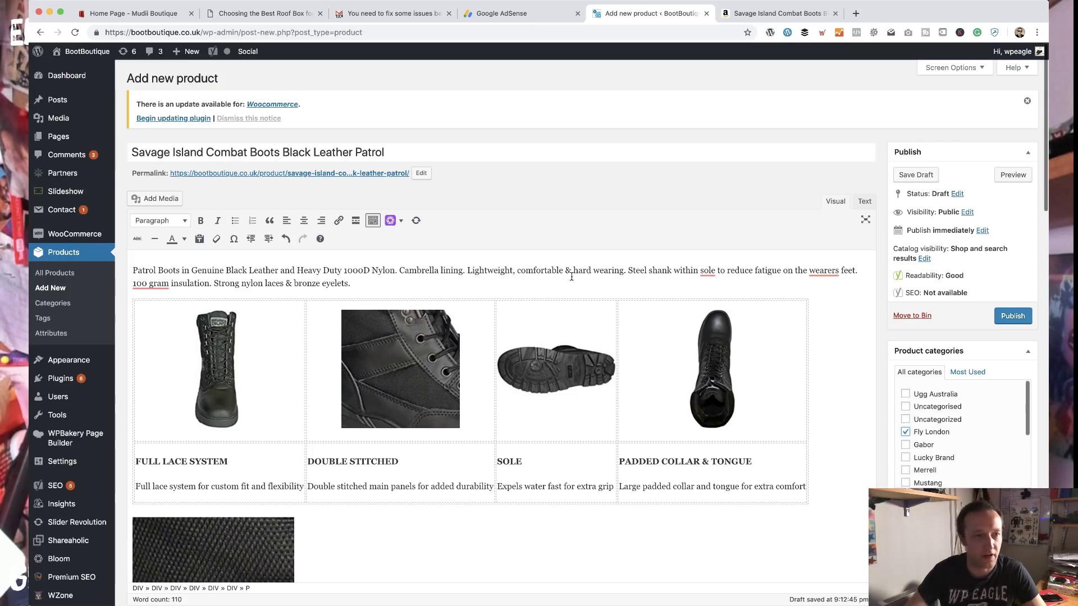
# Capture a screenshot of the main boot photo on the Amazon listing to the clipboard
pyautogui.scroll(-5, 848, 371)
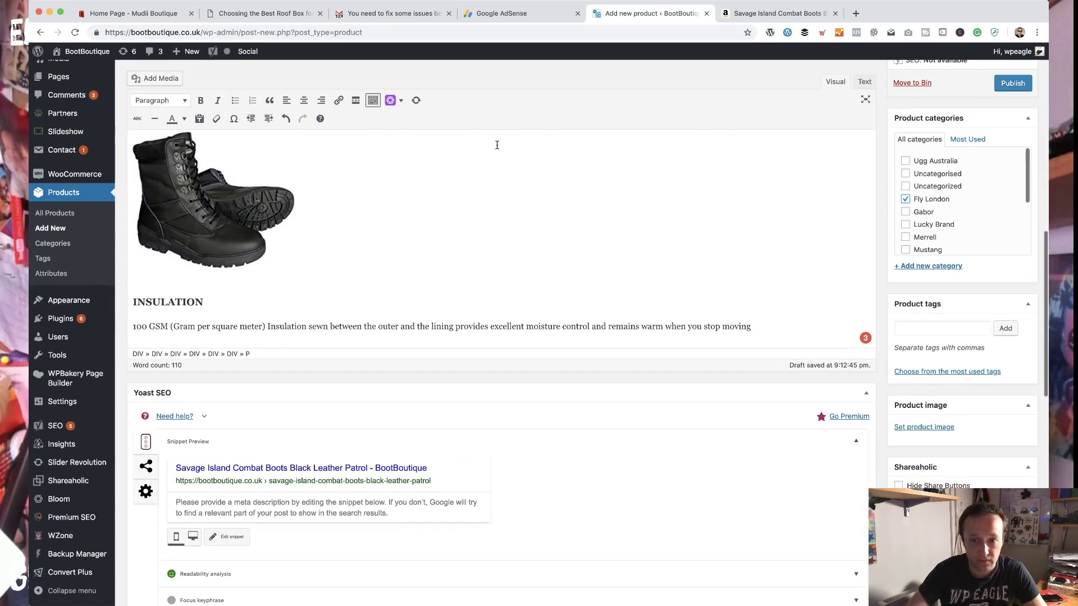
pyautogui.click(752, 13)
pyautogui.scroll(15, 887, 281)
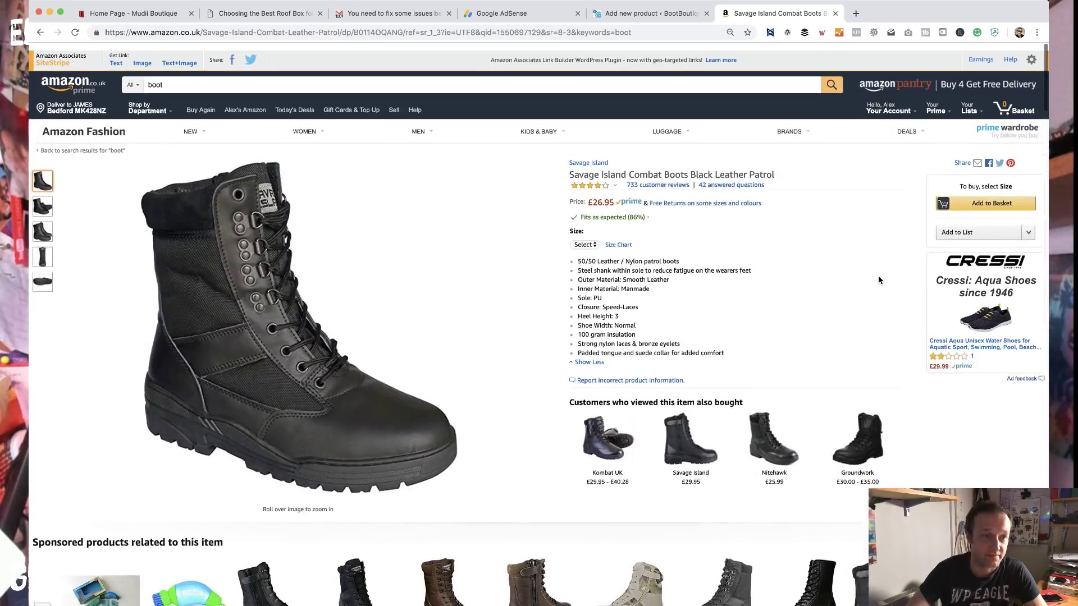
pyautogui.press('super+shift+4')
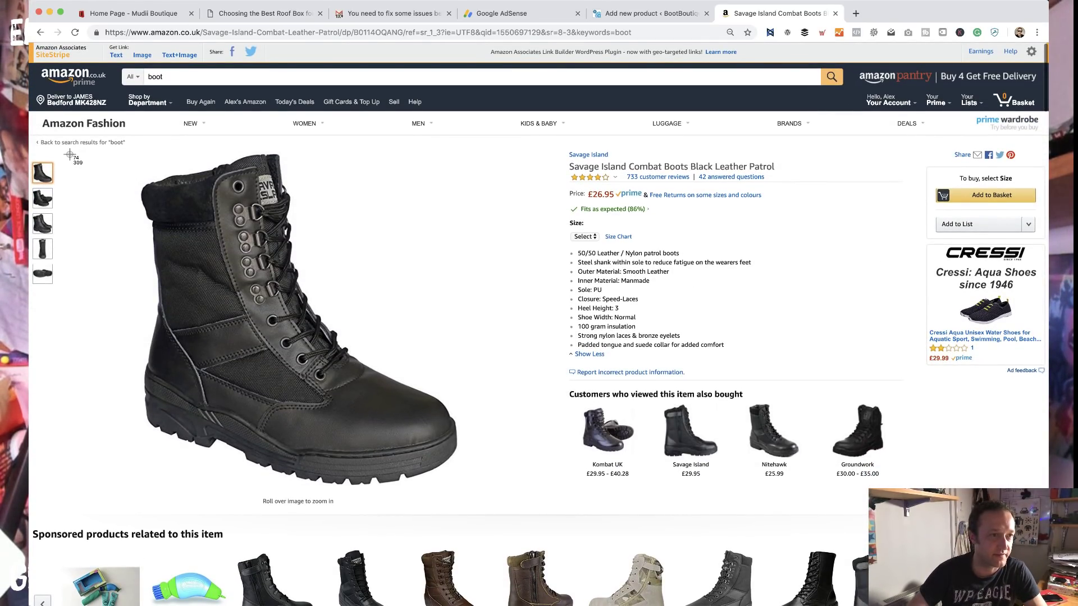
pyautogui.moveTo(69, 153); pyautogui.dragTo(531, 494)
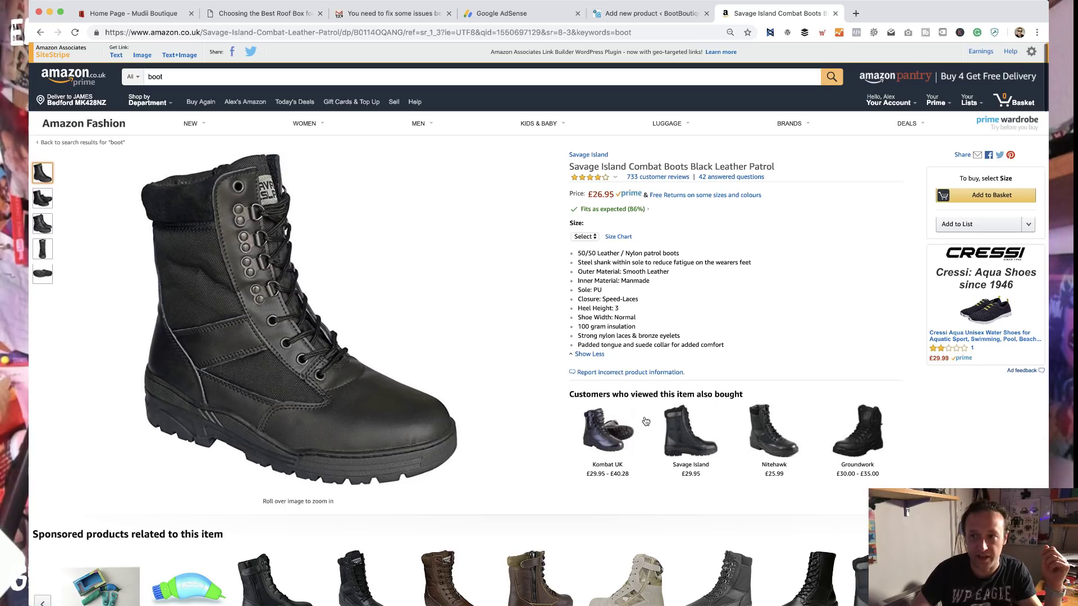
pyautogui.moveTo(1077, 115)
pyautogui.mouseDown()
pyautogui.moveTo(962, 120)
pyautogui.moveTo(1076, 120)
pyautogui.mouseUp()
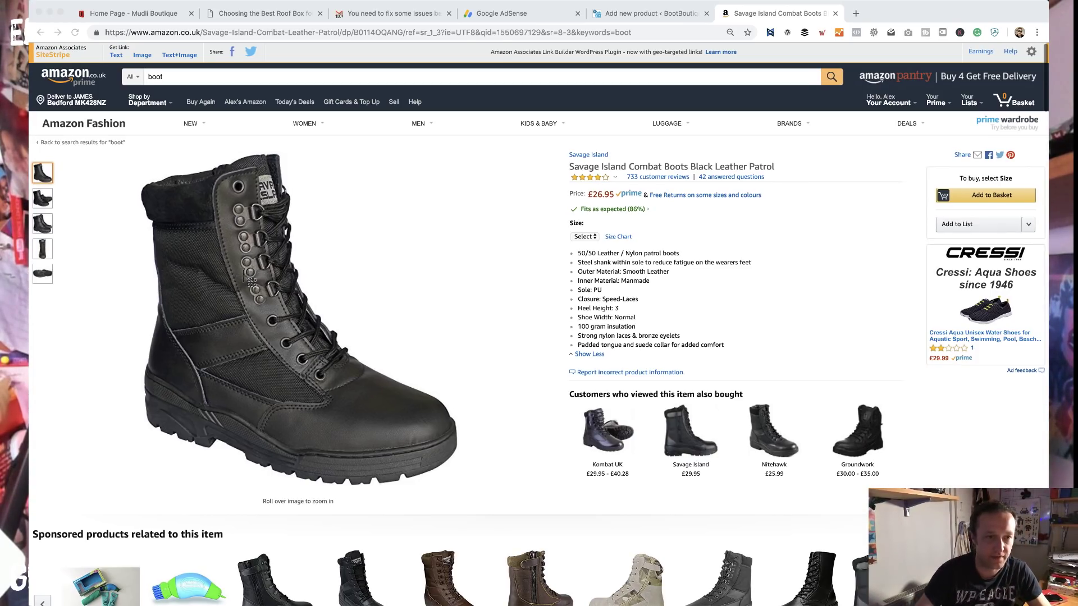
pyautogui.moveTo(104, 162); pyautogui.dragTo(515, 491)
pyautogui.rightClick(327, 290)
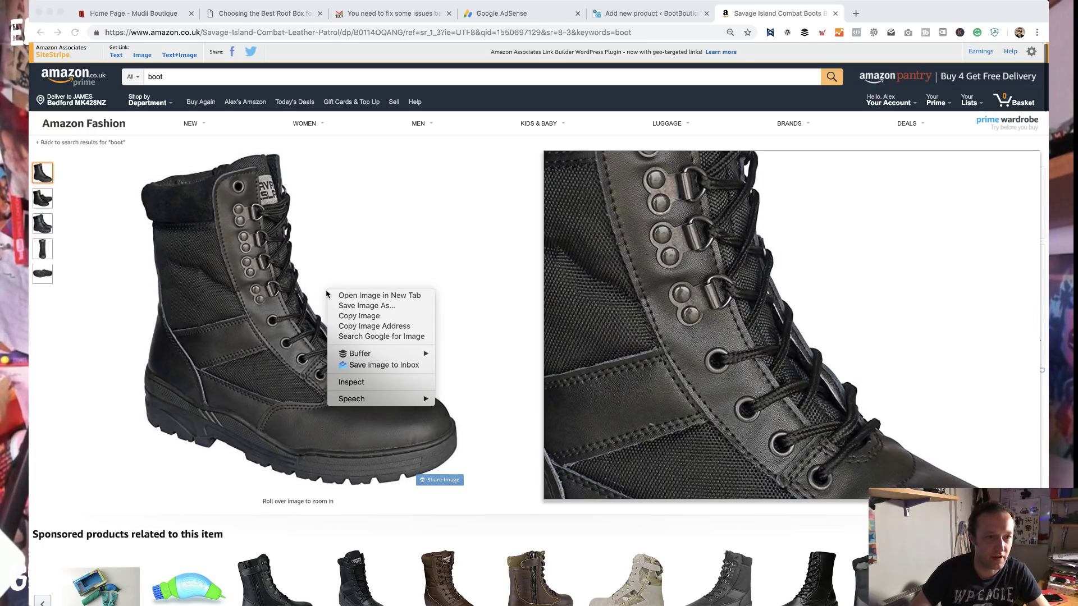
pyautogui.click(370, 307)
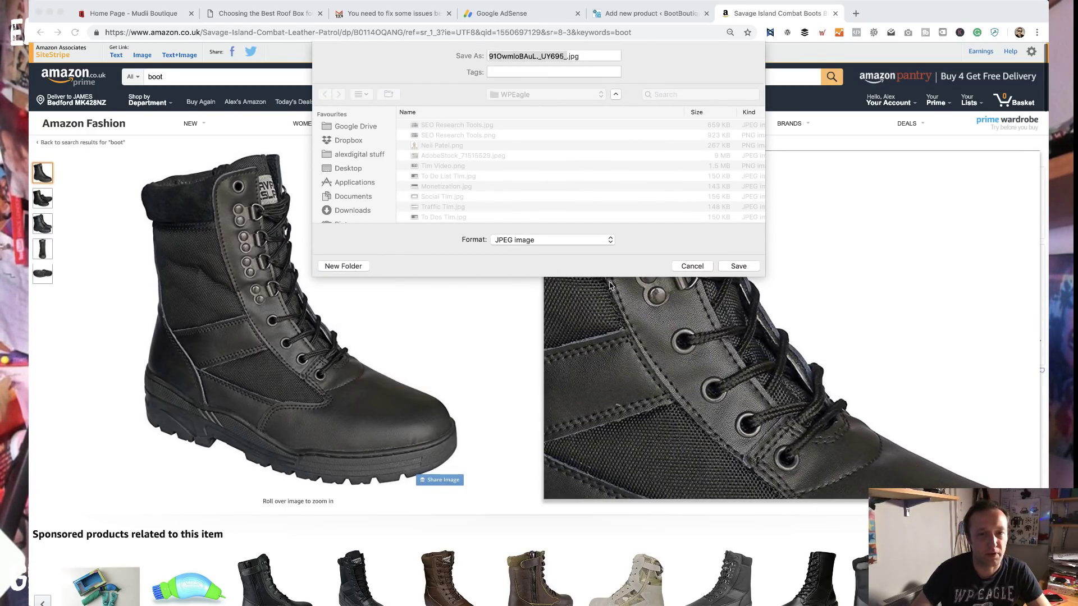
pyautogui.click(699, 267)
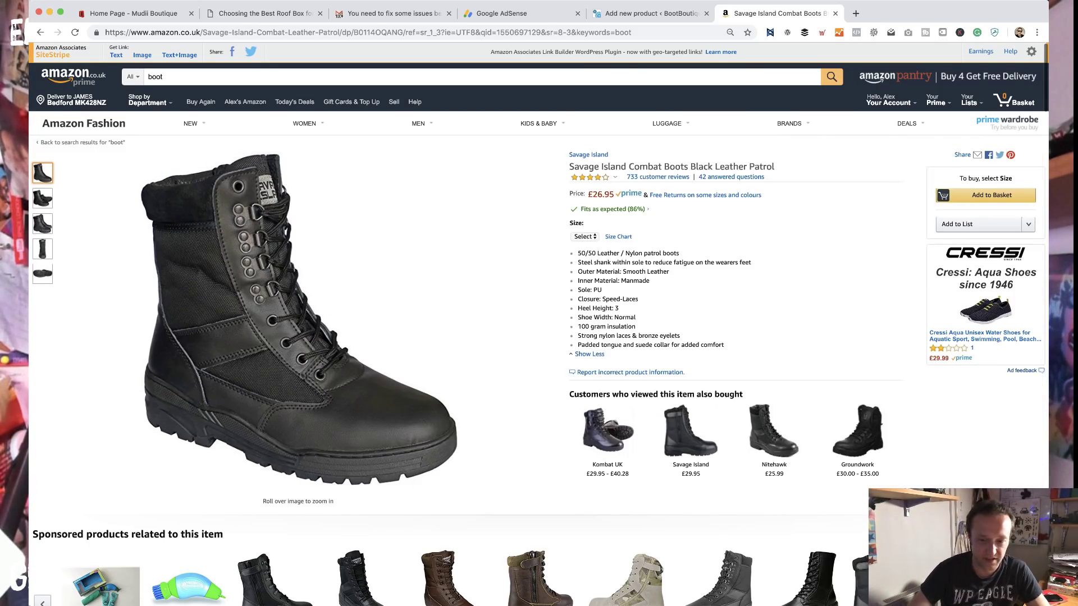
# Switch to Photoshop, create a new 1590 x 1270 px document from the Clipboard preset, and paste the captured boot image into it
pyautogui.press('super+Tab')
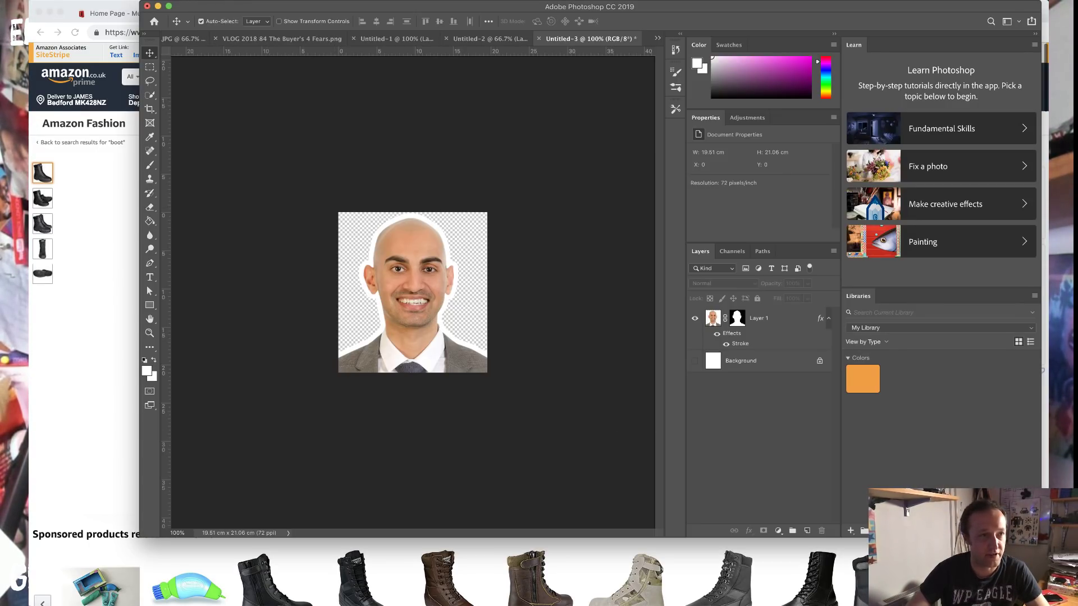
pyautogui.click(155, 1)
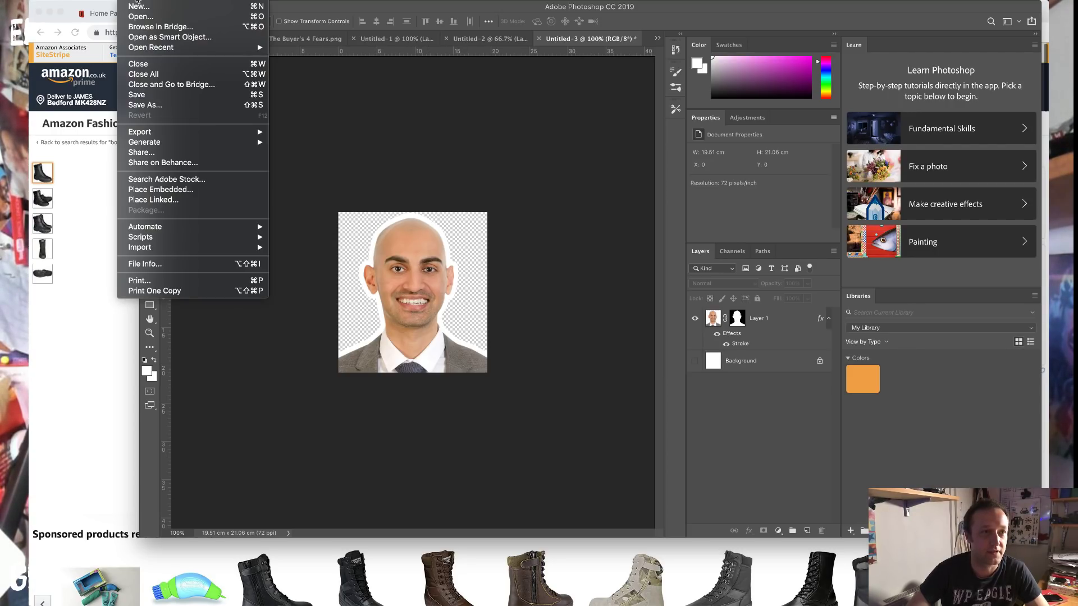
pyautogui.click(155, 12)
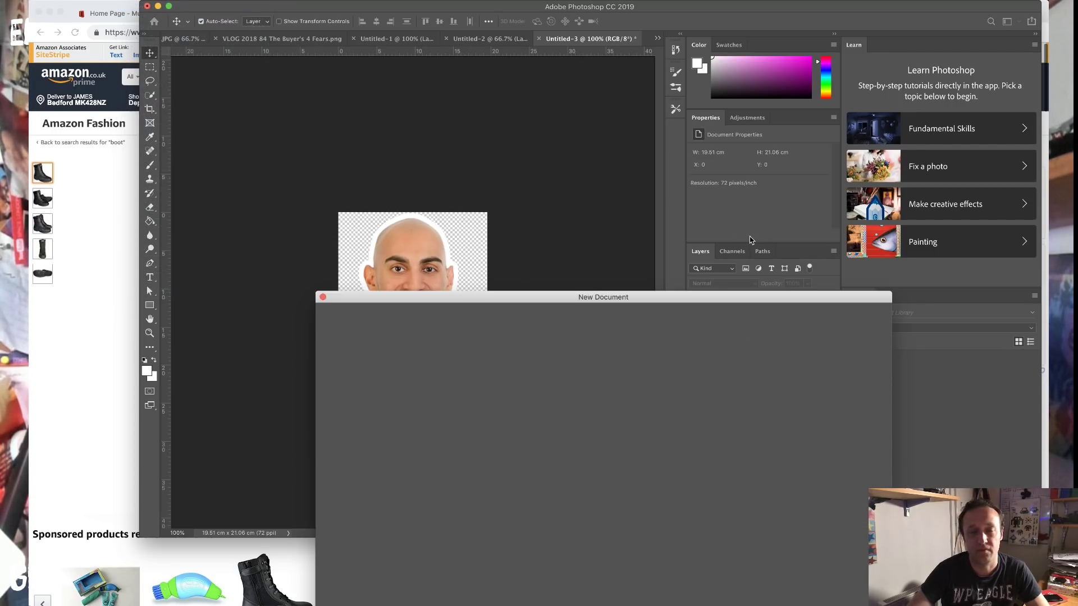
pyautogui.moveTo(695, 300); pyautogui.dragTo(539, 134)
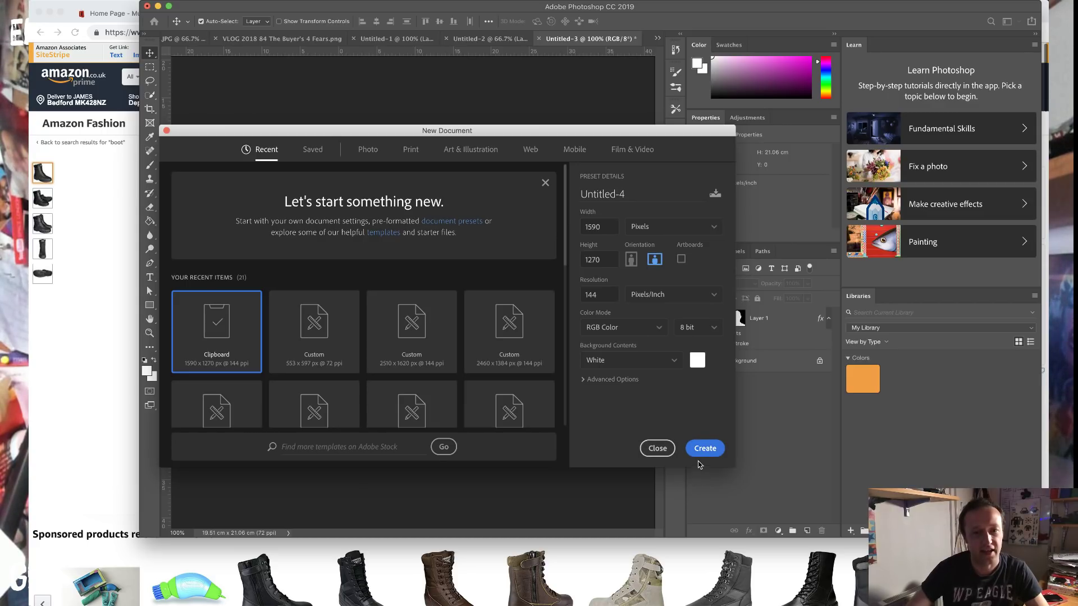
pyautogui.click(696, 448)
pyautogui.press('super+v')
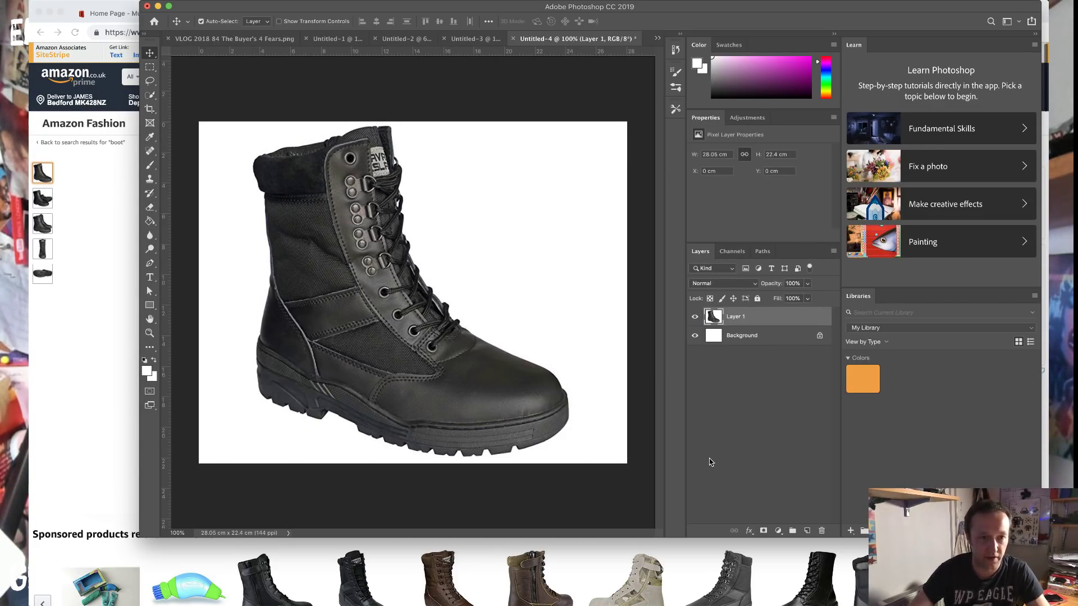
# Set up an export of the boot image as a JPG at 70% quality
pyautogui.click(132, 1)
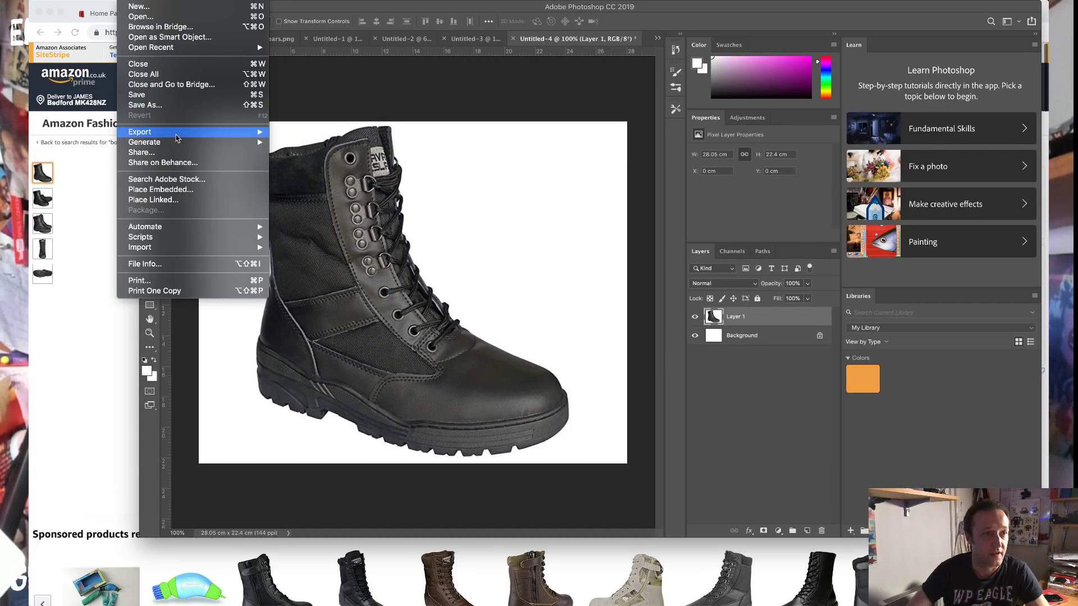
pyautogui.click(575, 208)
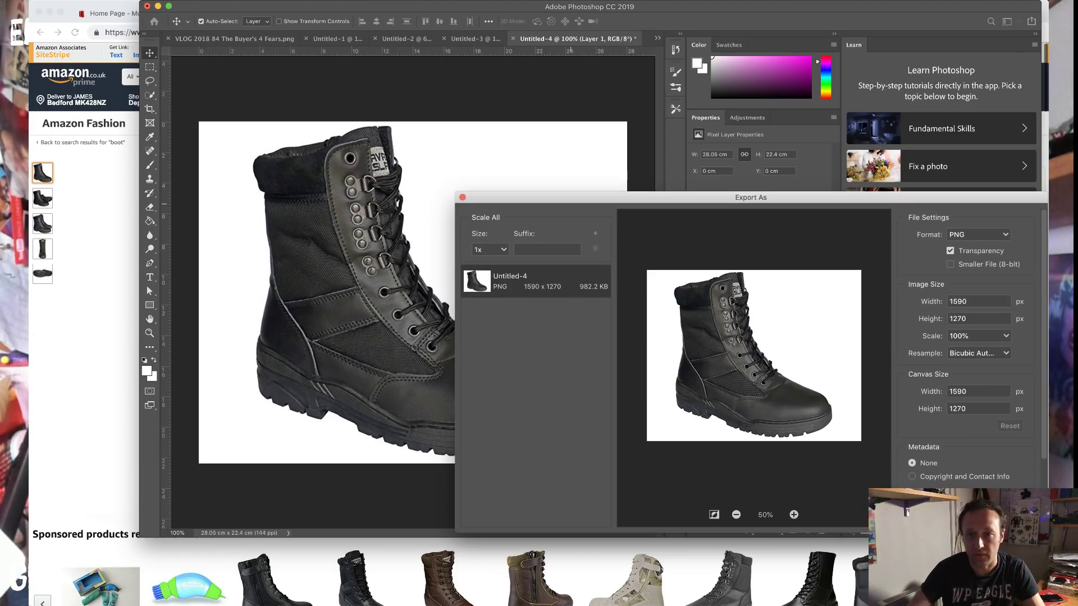
pyautogui.click(979, 235)
pyautogui.click(956, 262)
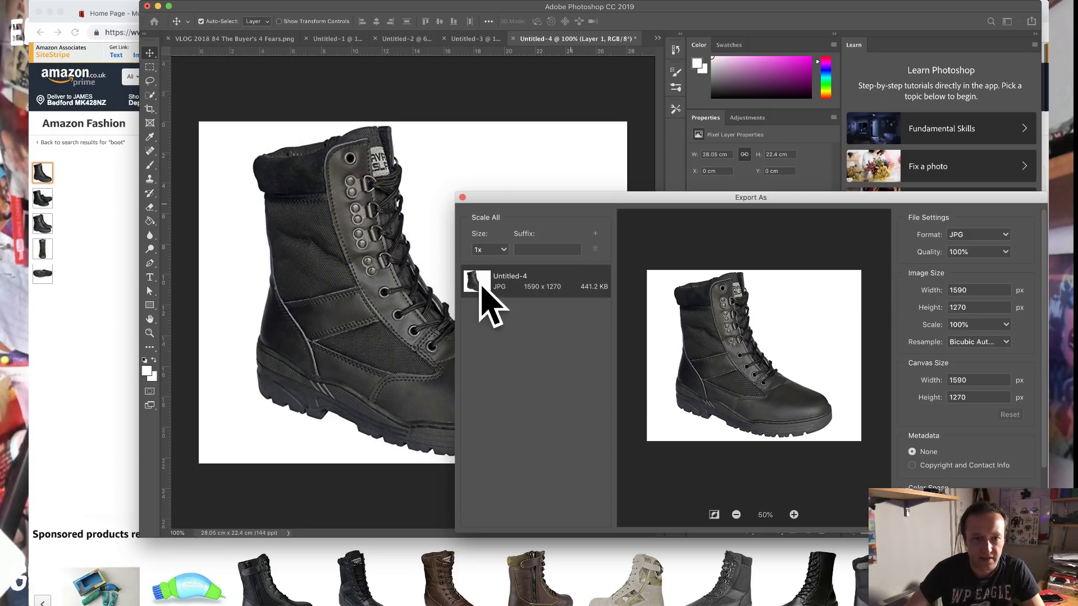
pyautogui.scroll(-1, 992, 260)
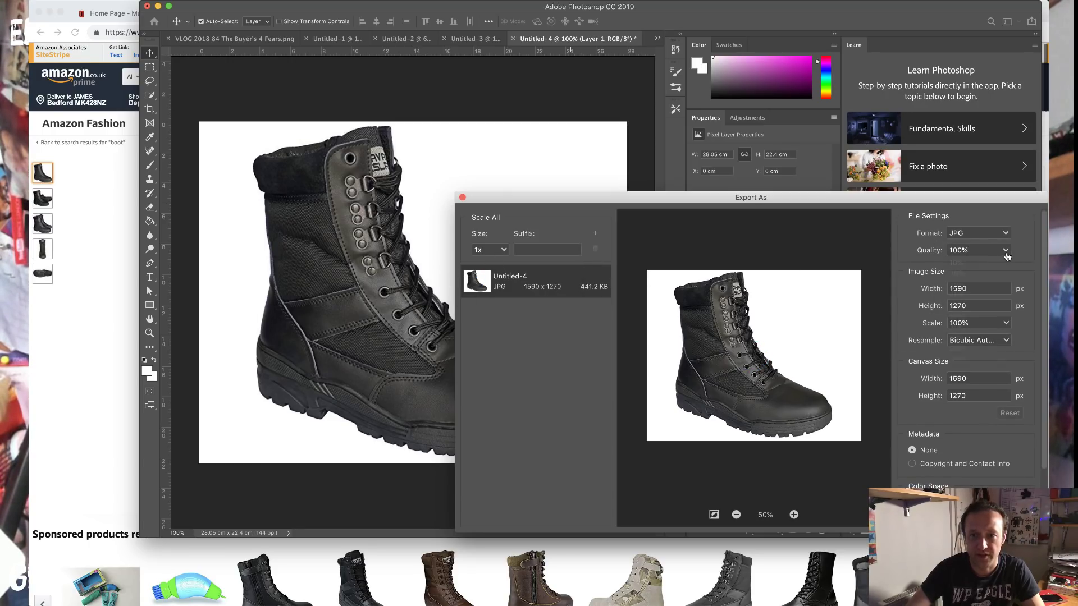
pyautogui.click(1007, 256)
pyautogui.click(980, 340)
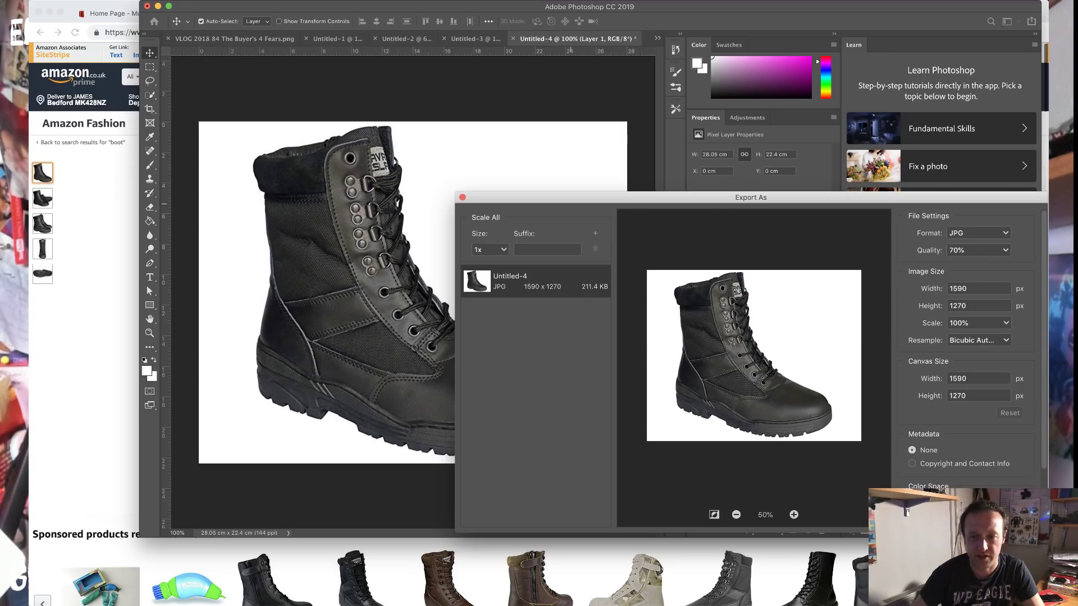
# Export the boot image to the Documents folder as Combat Boot.jpg
pyautogui.click(1012, 515)
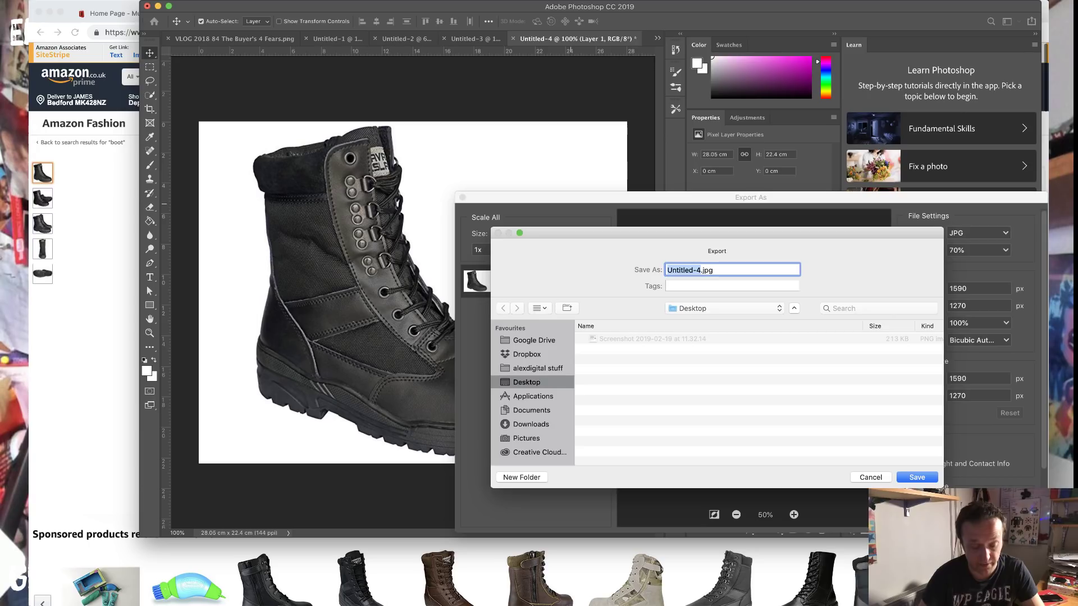
pyautogui.write('Combat Boot')
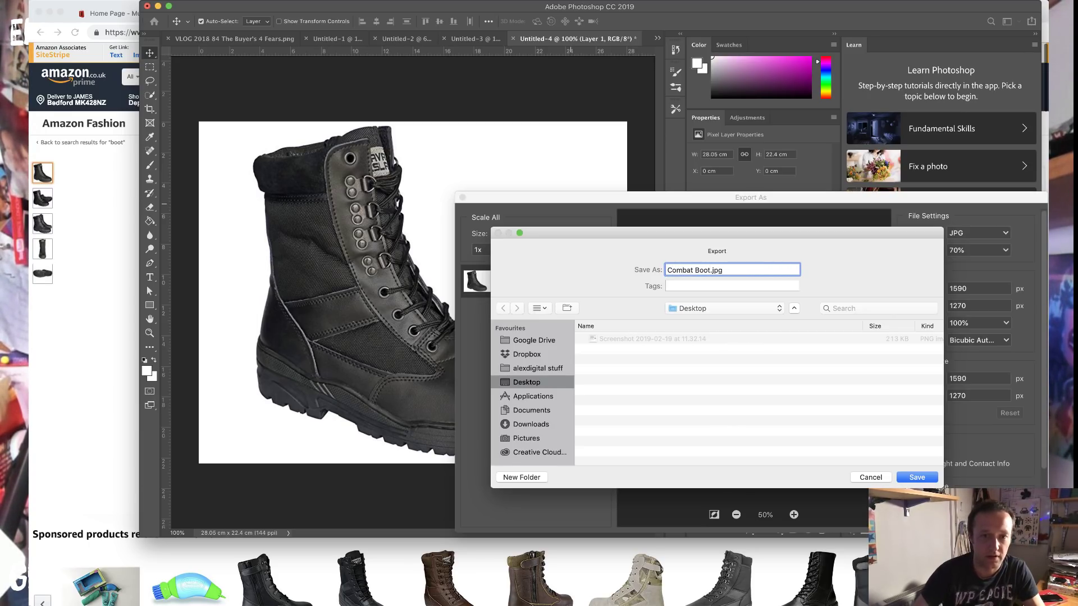
pyautogui.click(520, 417)
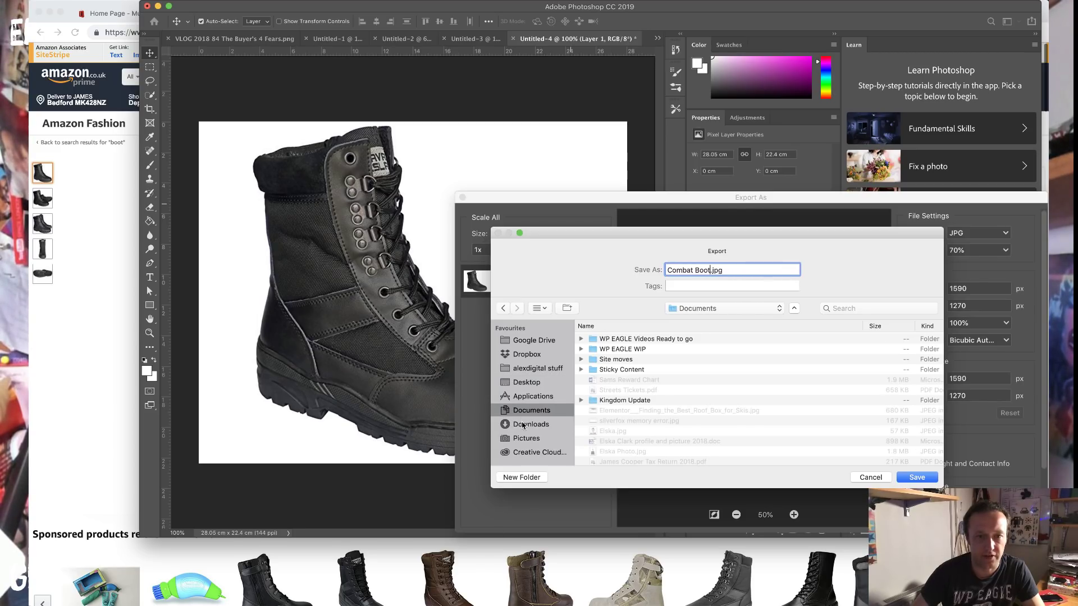
pyautogui.click(918, 477)
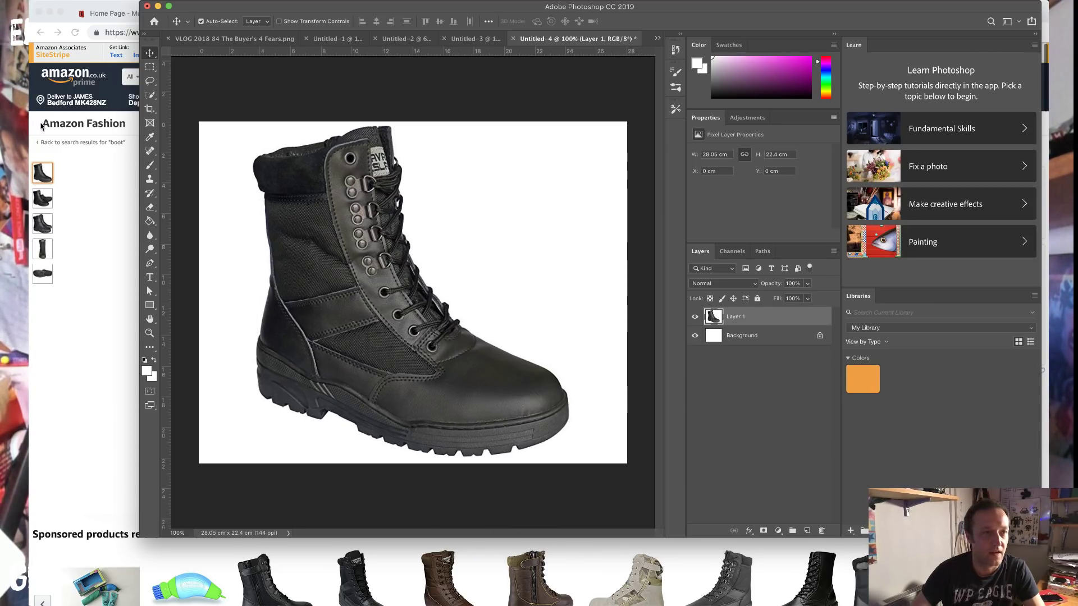
# Switch to Chrome and upload Combat Boot.jpg from the Documents folder as the BootBoutique product's image
pyautogui.click(41, 126)
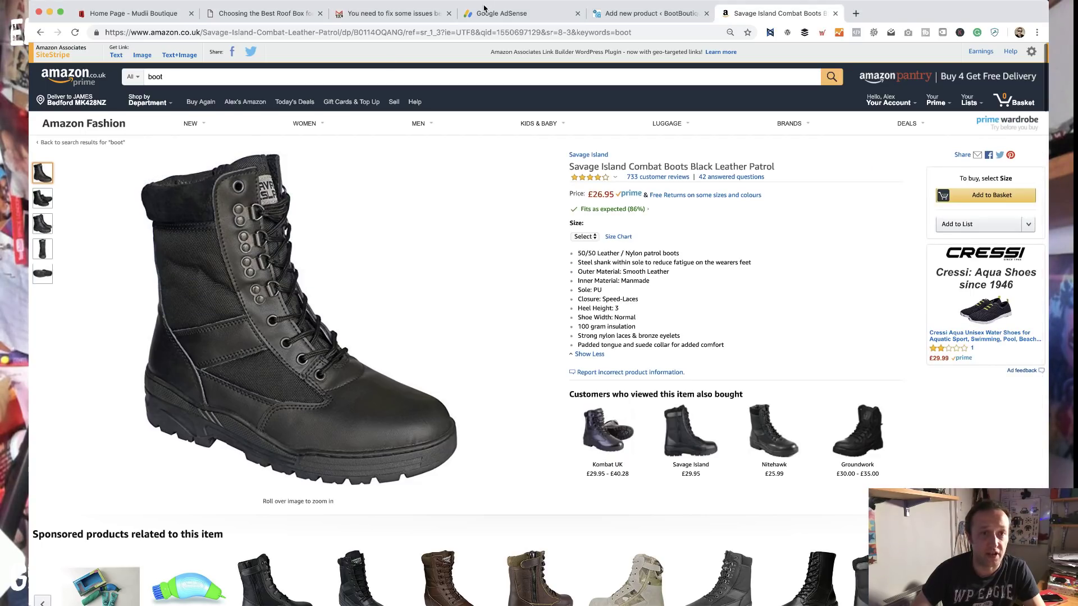
pyautogui.click(655, 17)
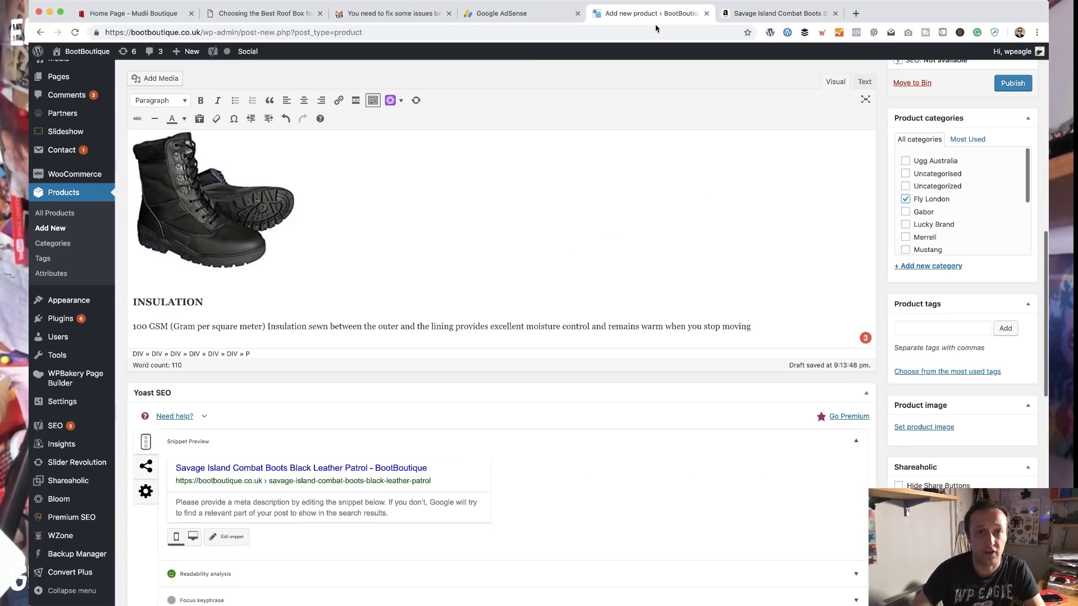
pyautogui.click(948, 428)
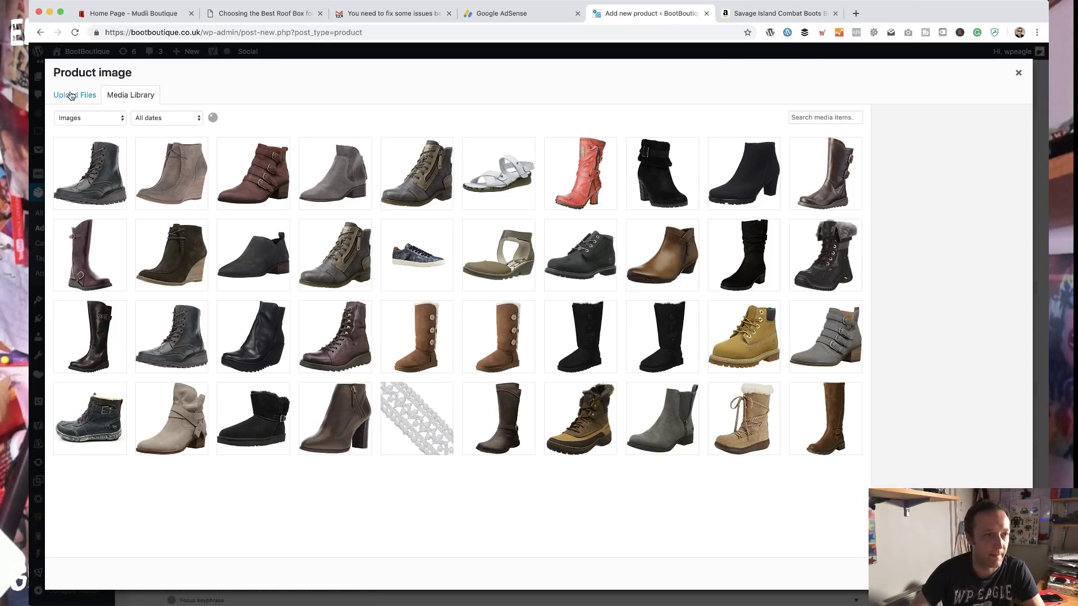
pyautogui.click(75, 94)
pyautogui.click(536, 298)
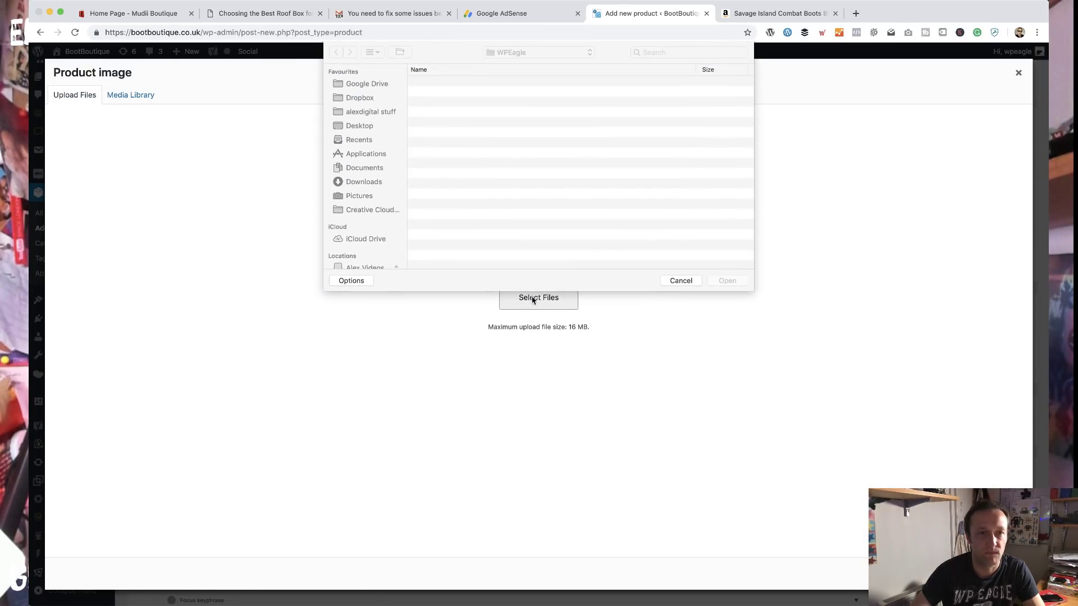
pyautogui.click(358, 167)
pyautogui.doubleClick(468, 85)
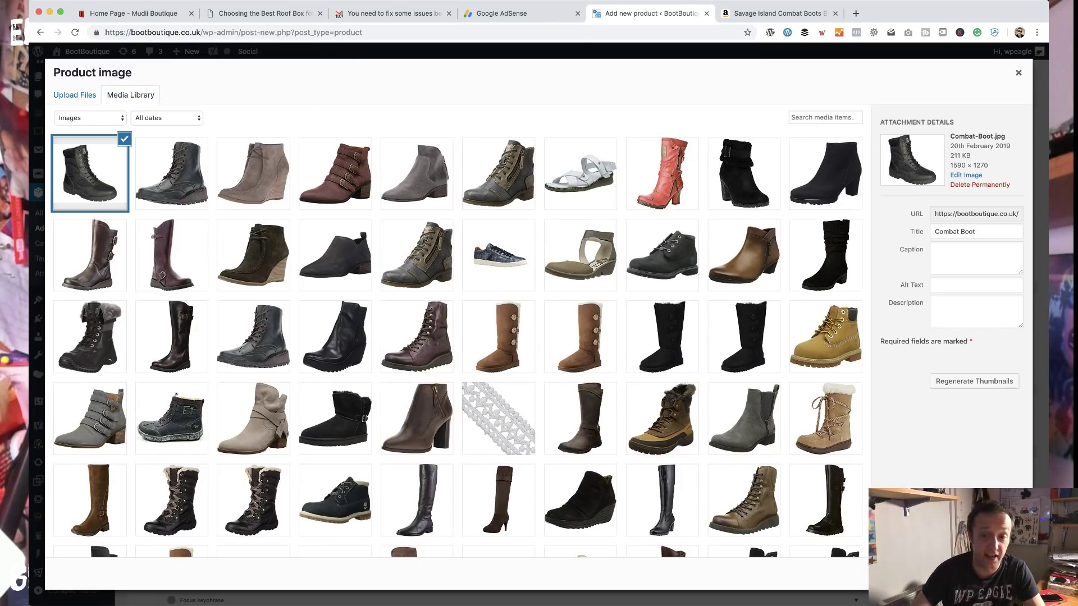
pyautogui.click(990, 573)
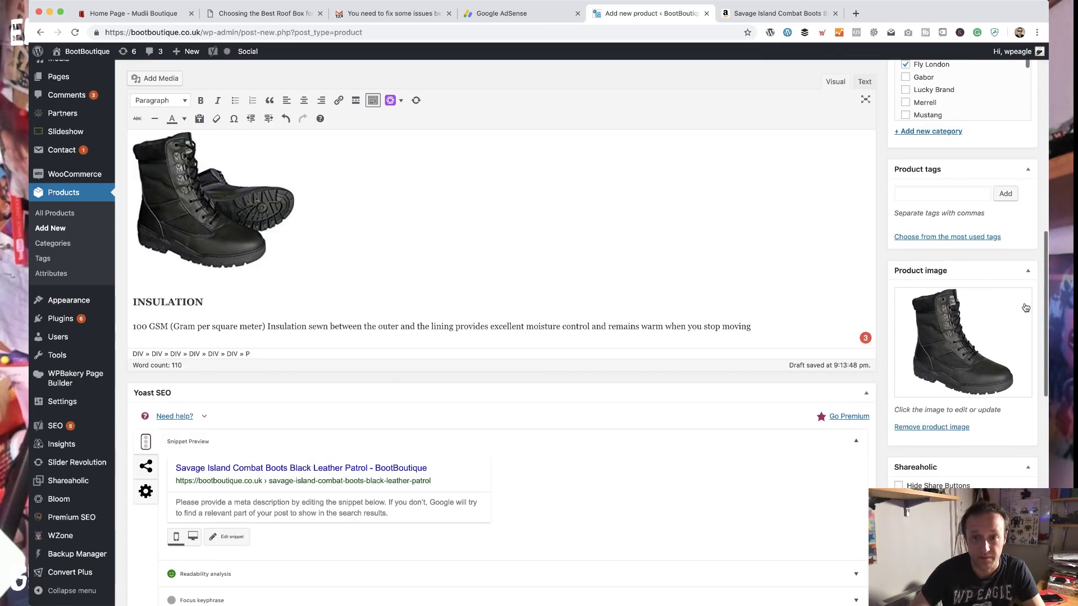
# Change the product type to External/Affiliate product, leaving the regular and sale prices empty
pyautogui.scroll(-1, 502, 368)
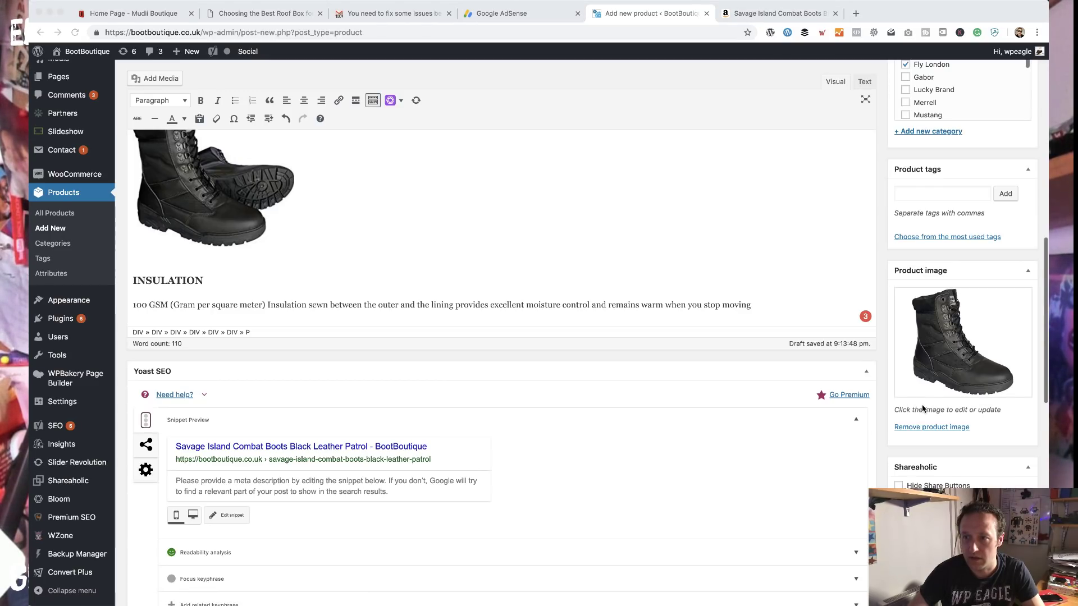
pyautogui.scroll(-2, 926, 409)
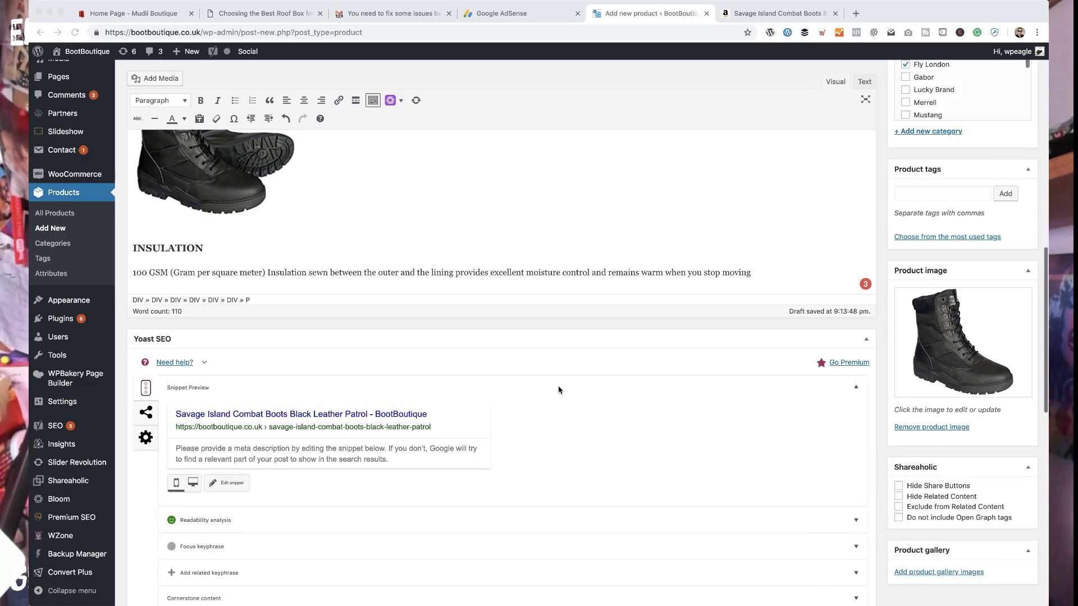
pyautogui.scroll(3, 466, 257)
pyautogui.scroll(-10, 463, 261)
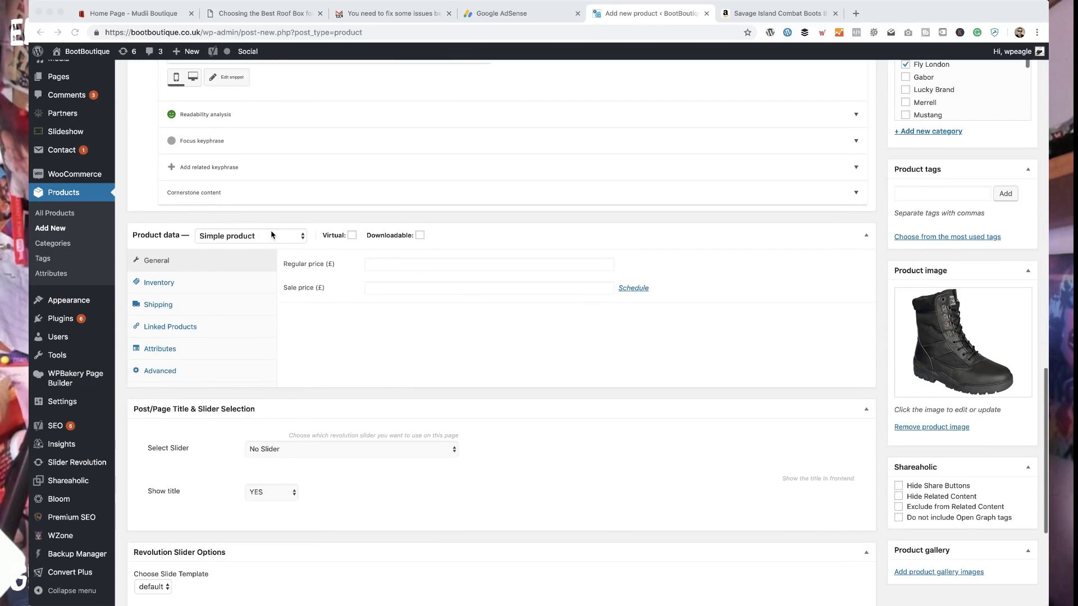
pyautogui.click(293, 238)
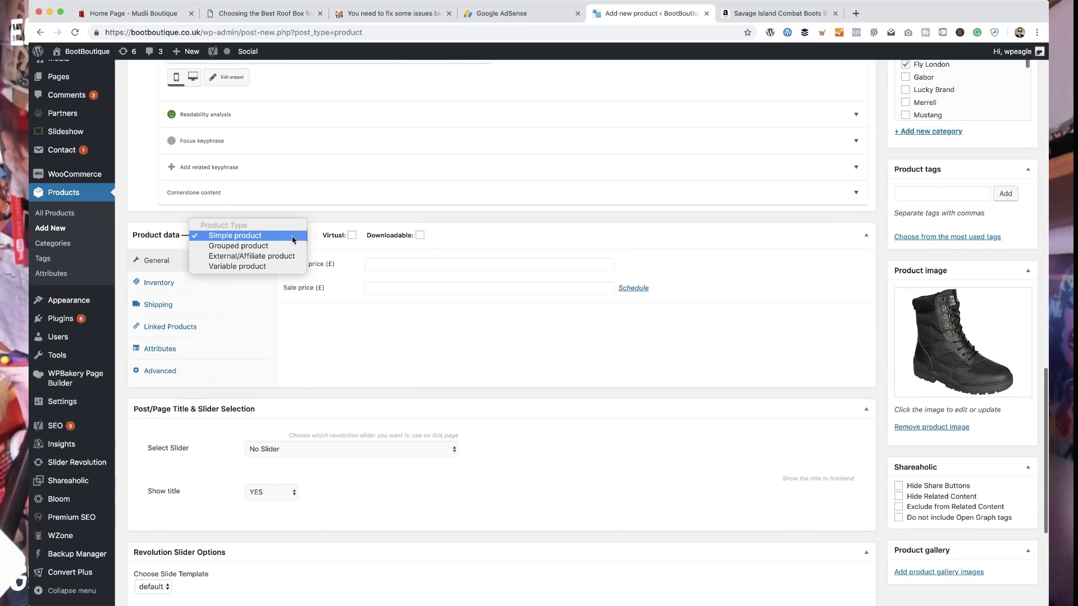
pyautogui.click(271, 257)
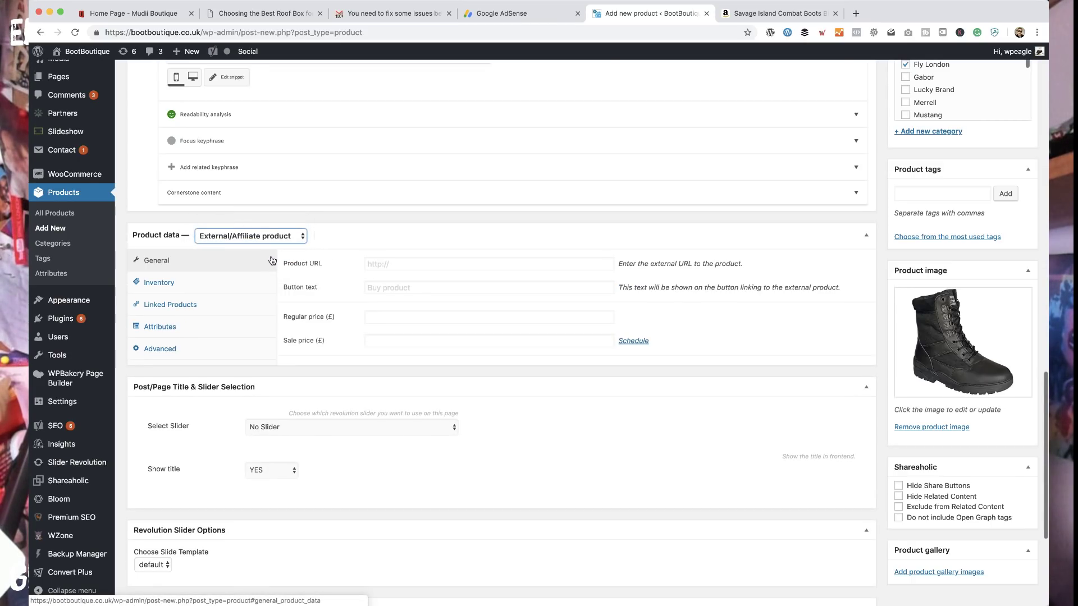
pyautogui.click(417, 320)
pyautogui.click(411, 343)
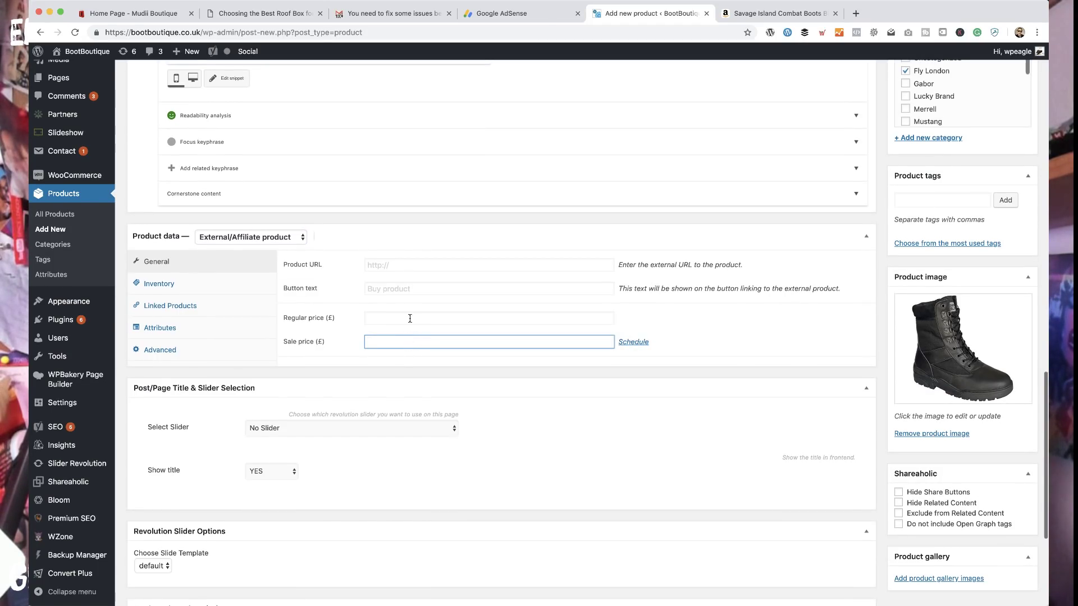
pyautogui.click(410, 318)
# Generate a full-length SiteStripe text link for the Amazon combat boots listing and copy it
pyautogui.click(791, 17)
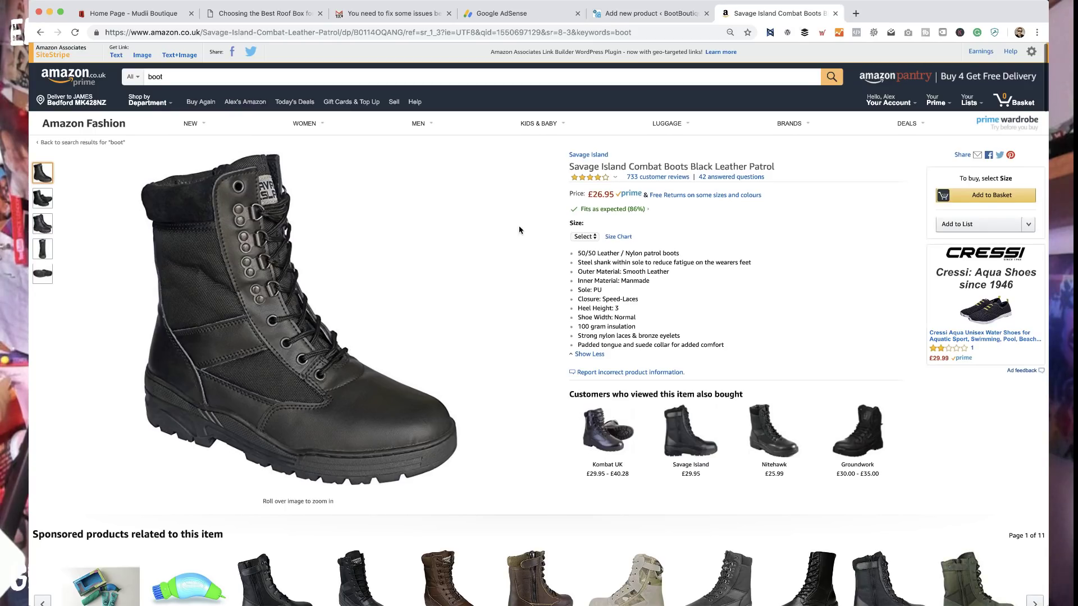
pyautogui.click(117, 56)
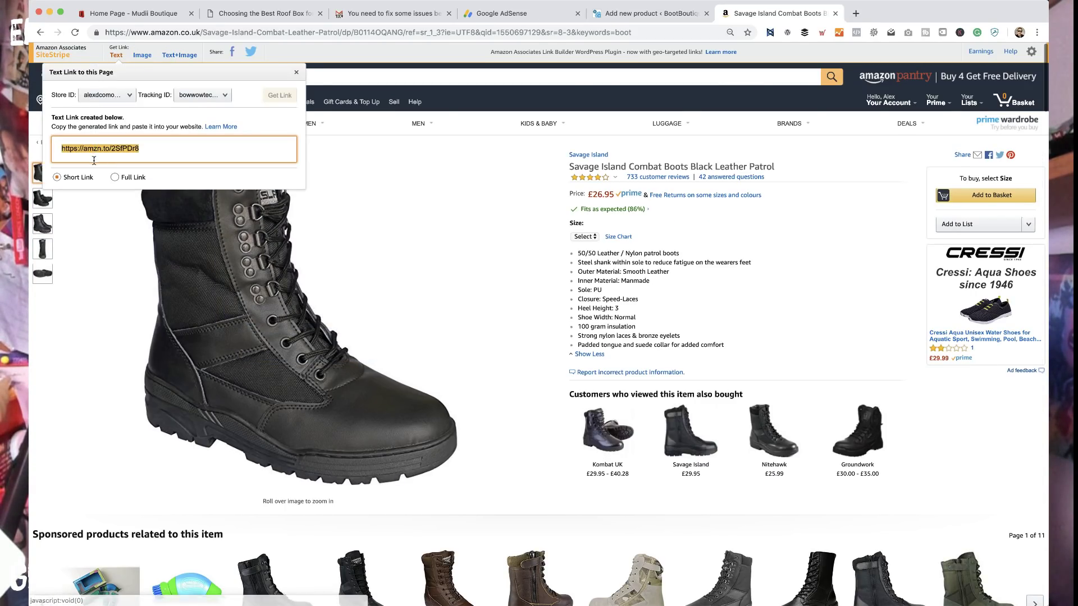
pyautogui.click(115, 178)
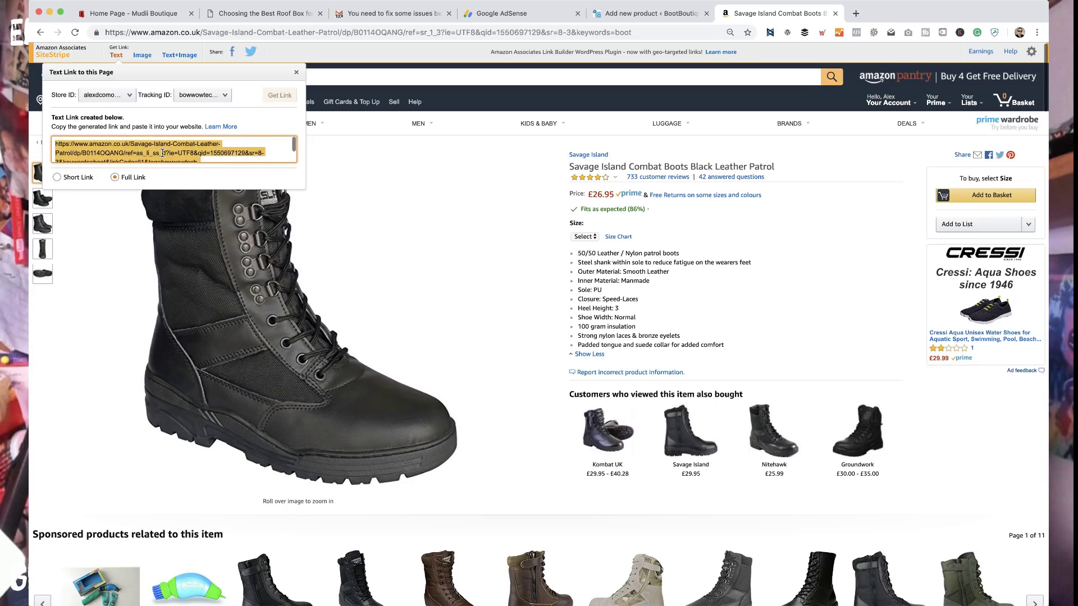
pyautogui.press('super+q')
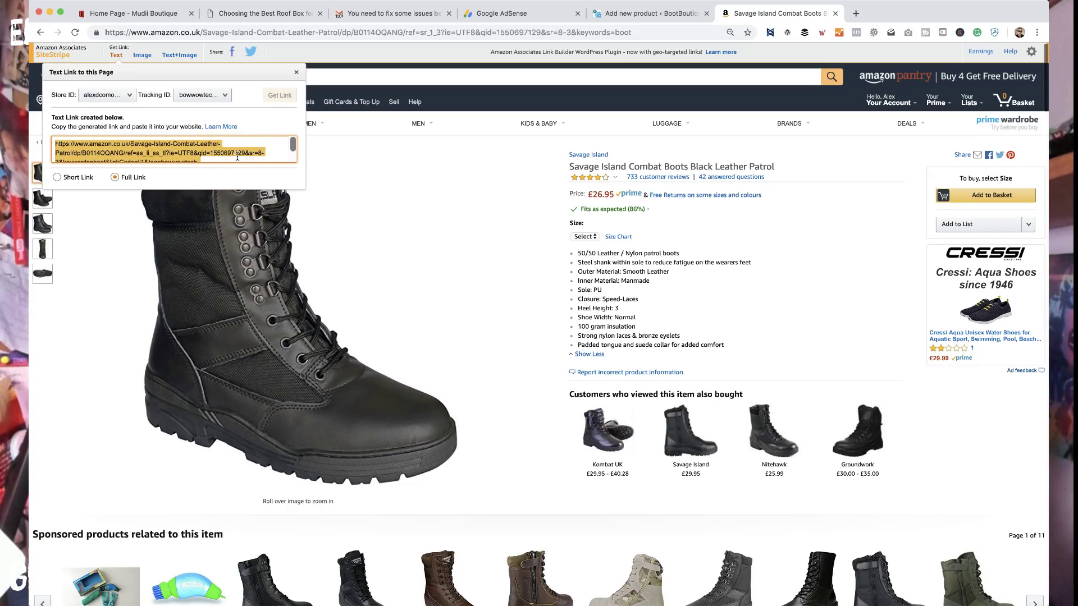
# Paste the Amazon affiliate link as the BootBoutique product URL and set the button text to "Check price on Amazon"
pyautogui.click(648, 12)
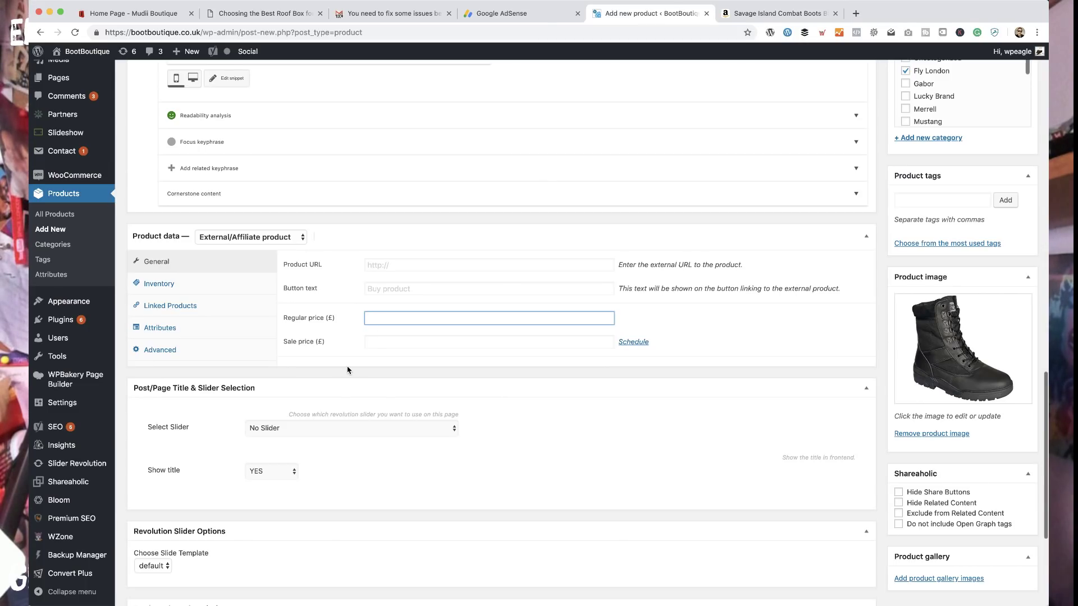
pyautogui.click(394, 266)
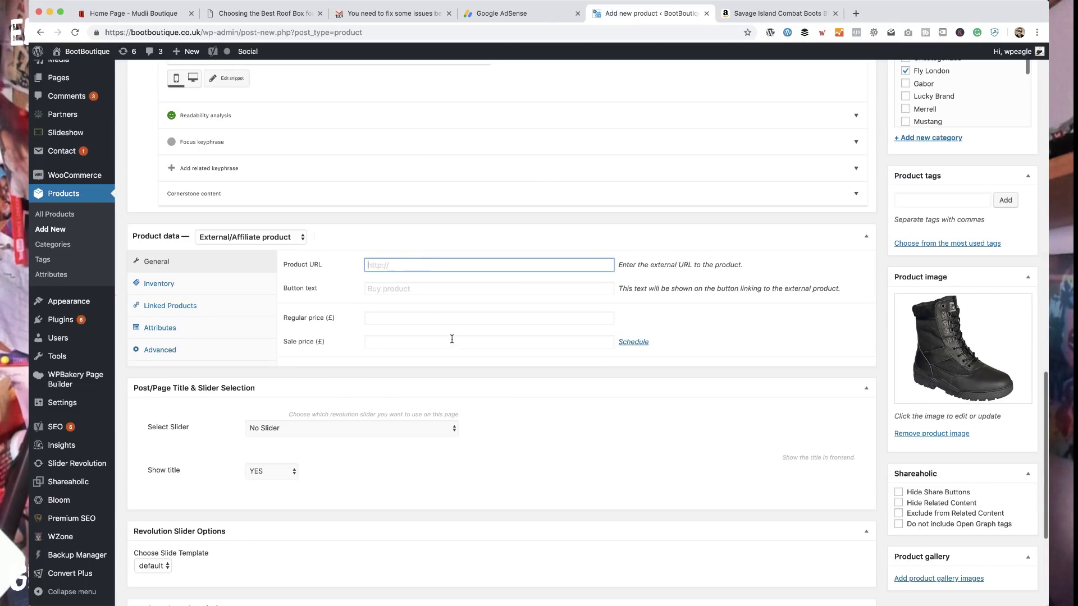
pyautogui.press('super+v')
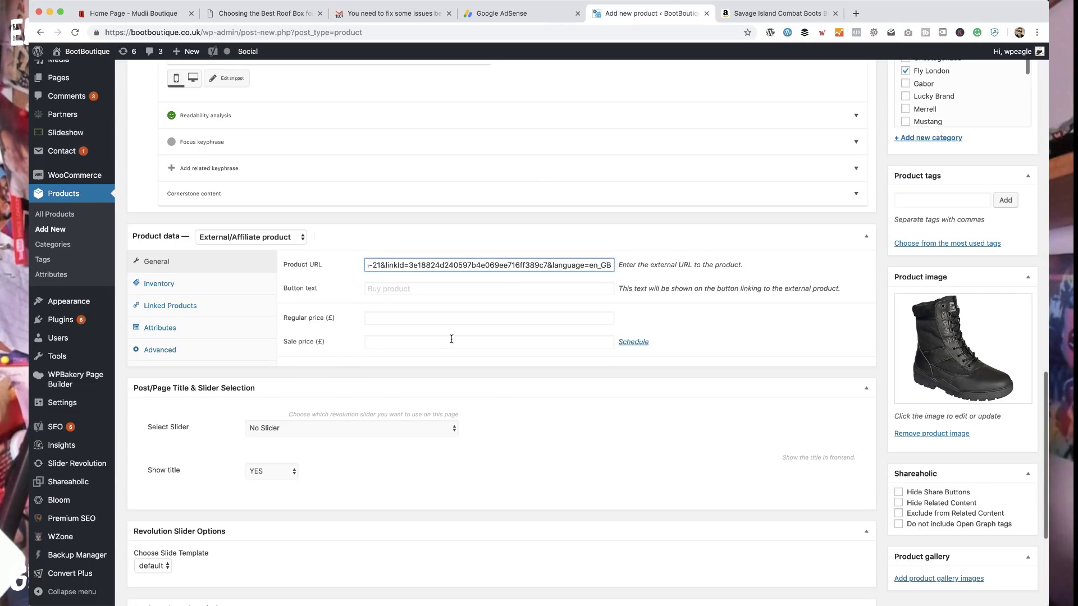
pyautogui.press('Tab')
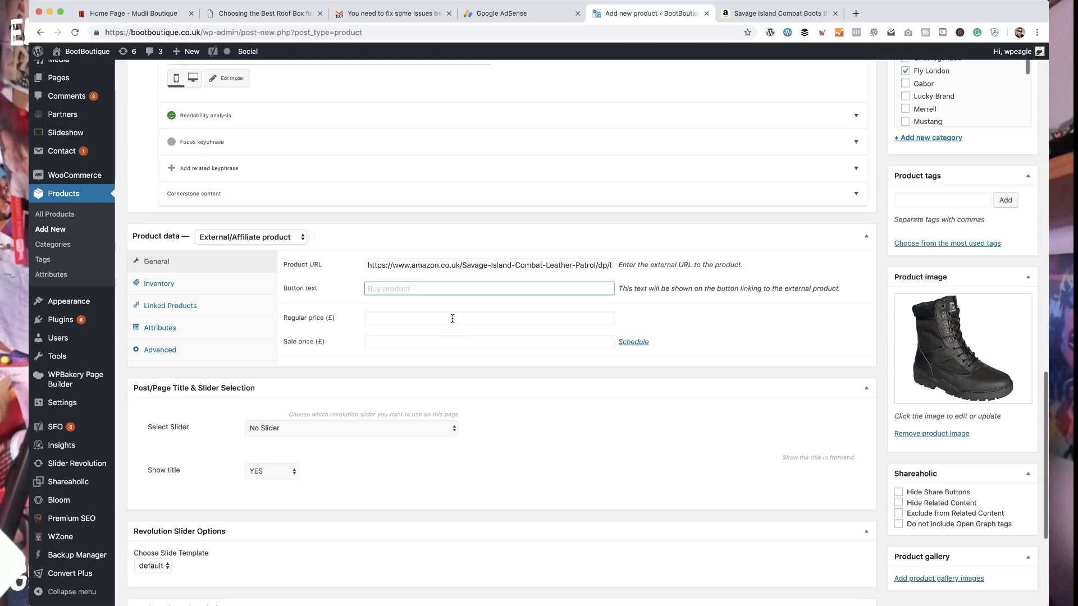
pyautogui.write('Check price on Amazon')
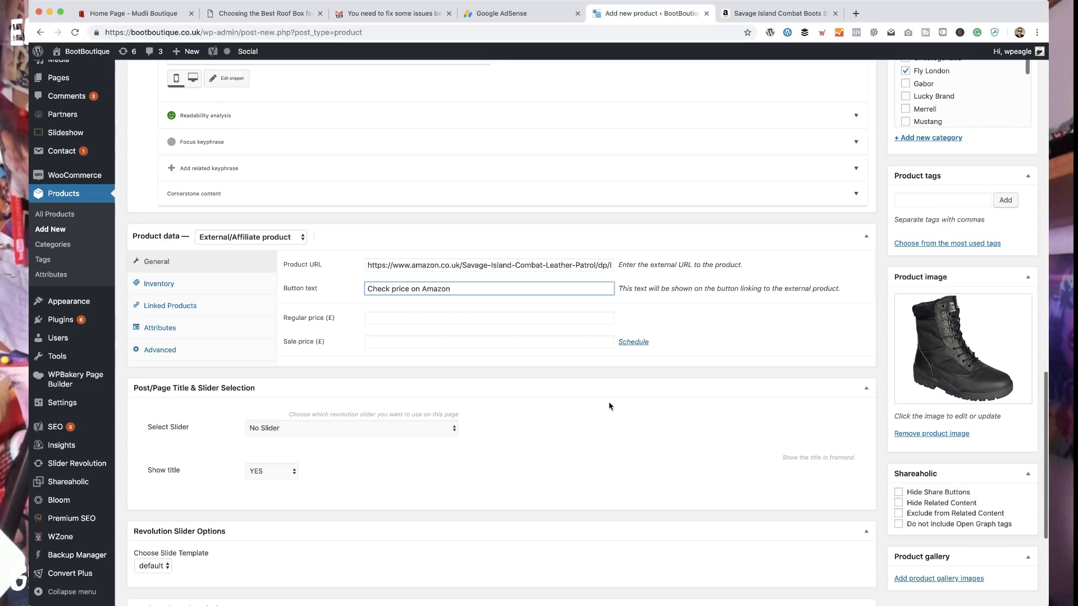
# Publish the combat boots product and open its live page
pyautogui.scroll(10, 609, 406)
pyautogui.click(1013, 249)
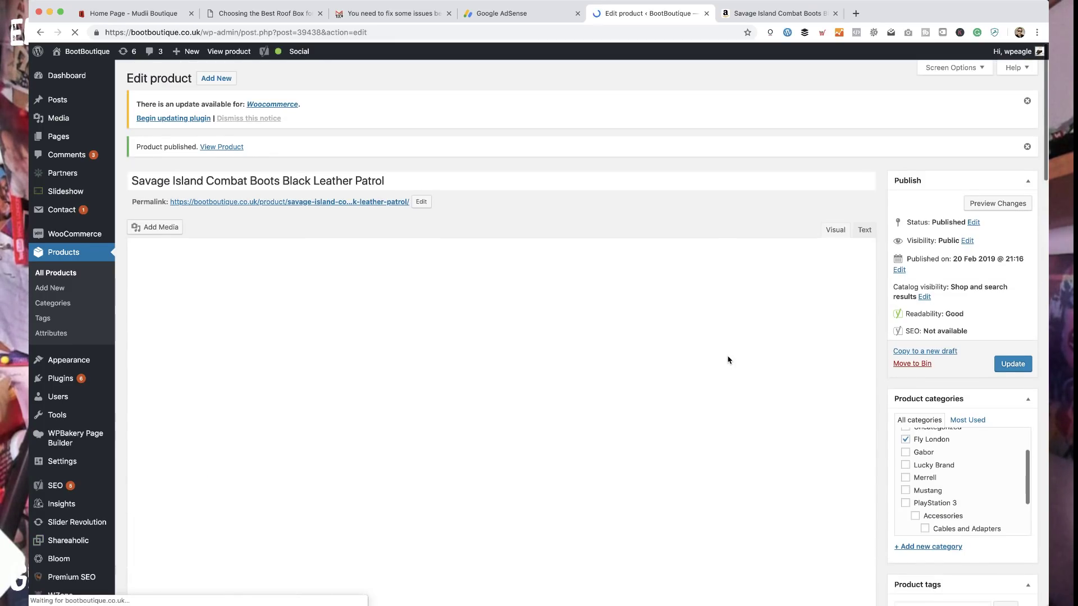
pyautogui.click(223, 134)
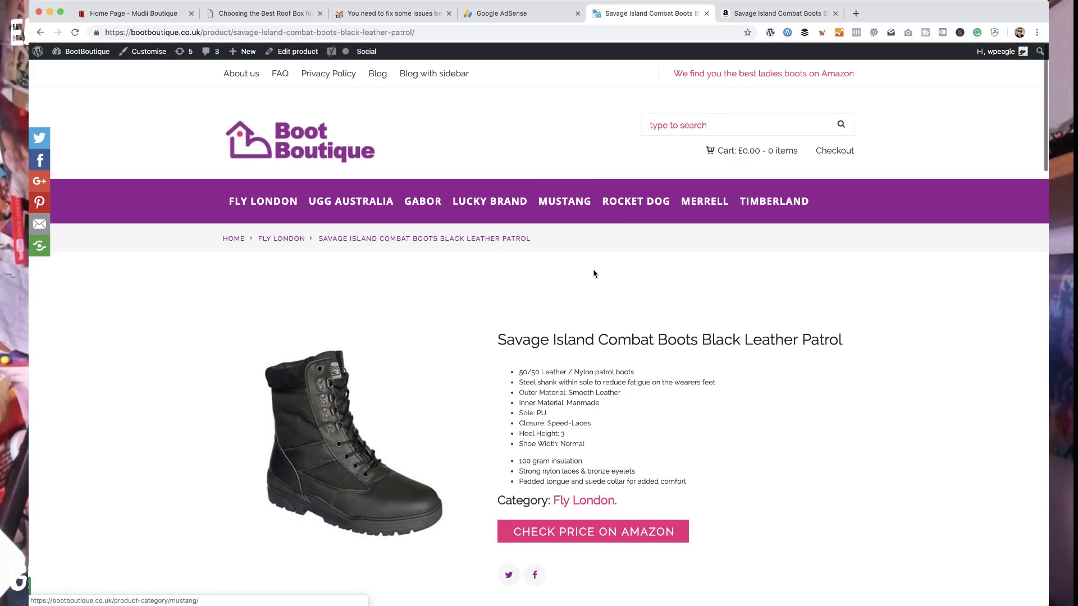
# Review the live product page's details and description, test its Check price on Amazon link, and return to the page
pyautogui.scroll(-4, 595, 273)
pyautogui.scroll(2, 595, 274)
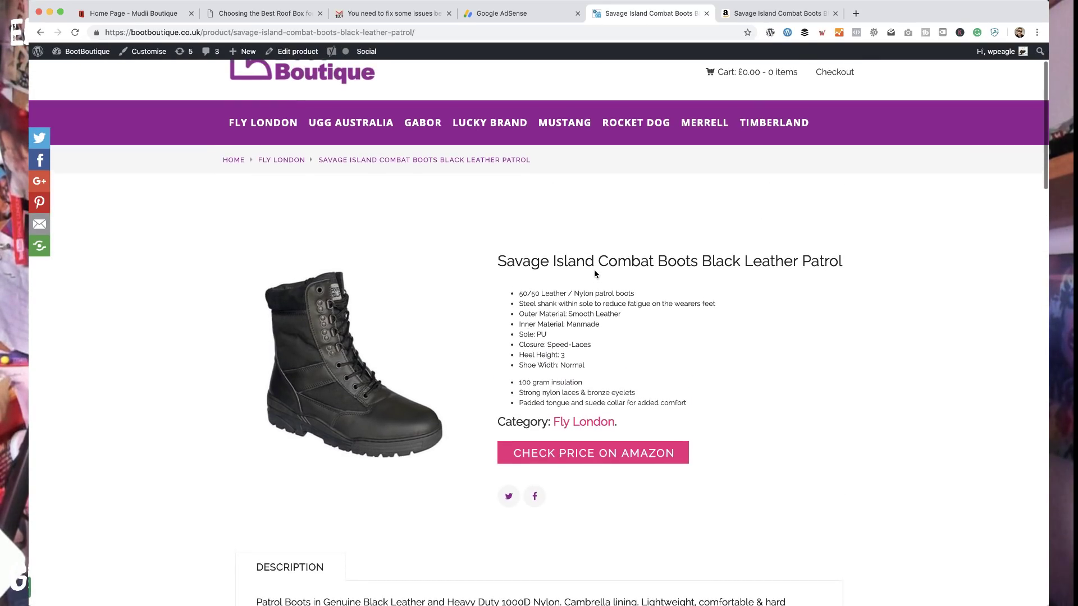
pyautogui.scroll(-3, 595, 274)
pyautogui.scroll(-5, 595, 274)
pyautogui.scroll(-9, 595, 273)
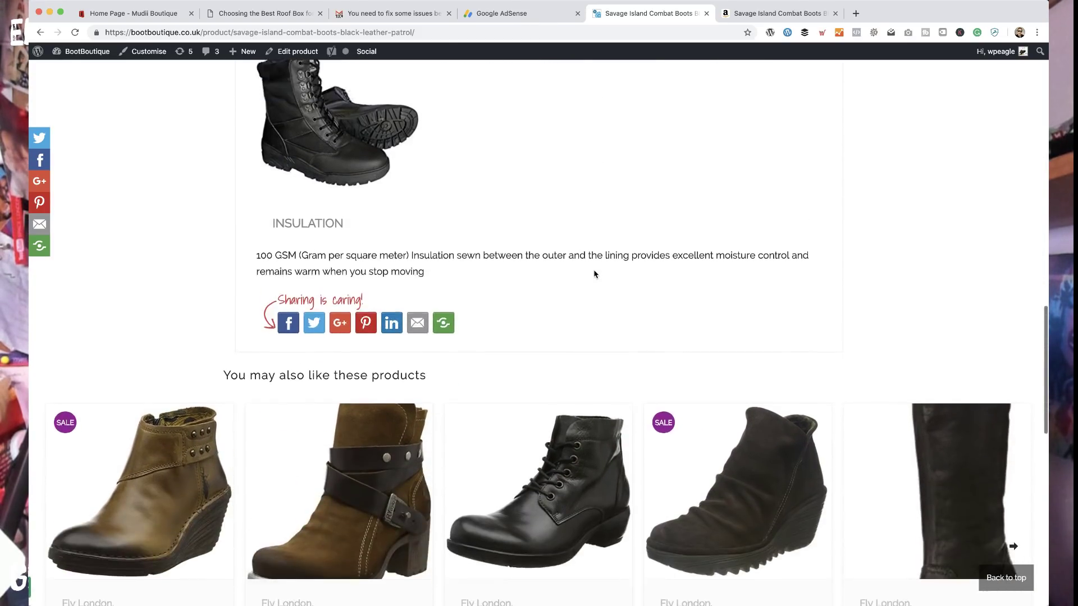
pyautogui.scroll(20, 594, 277)
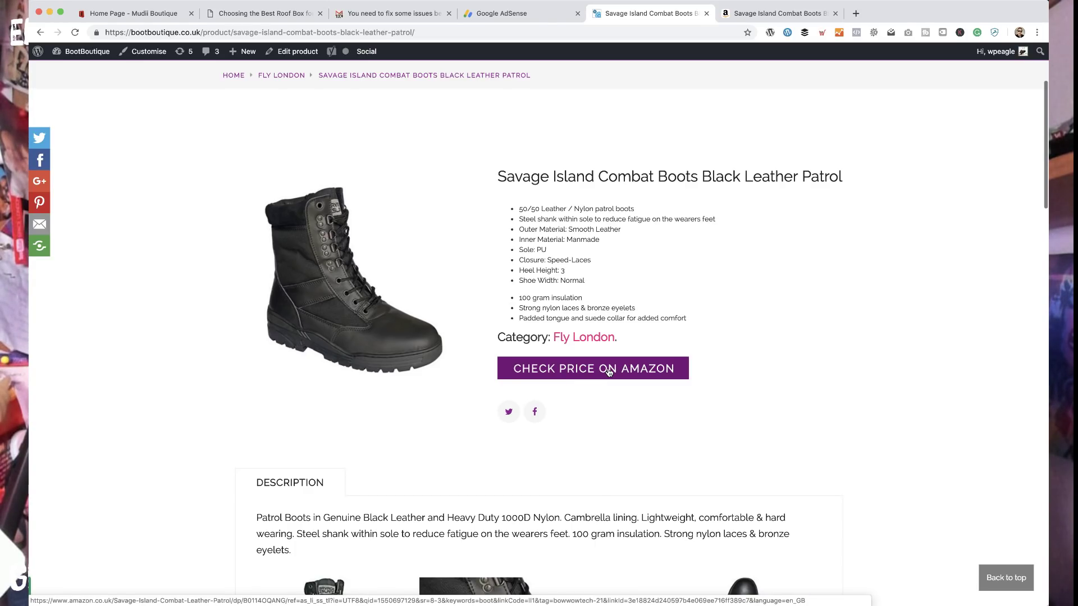
pyautogui.click(611, 382)
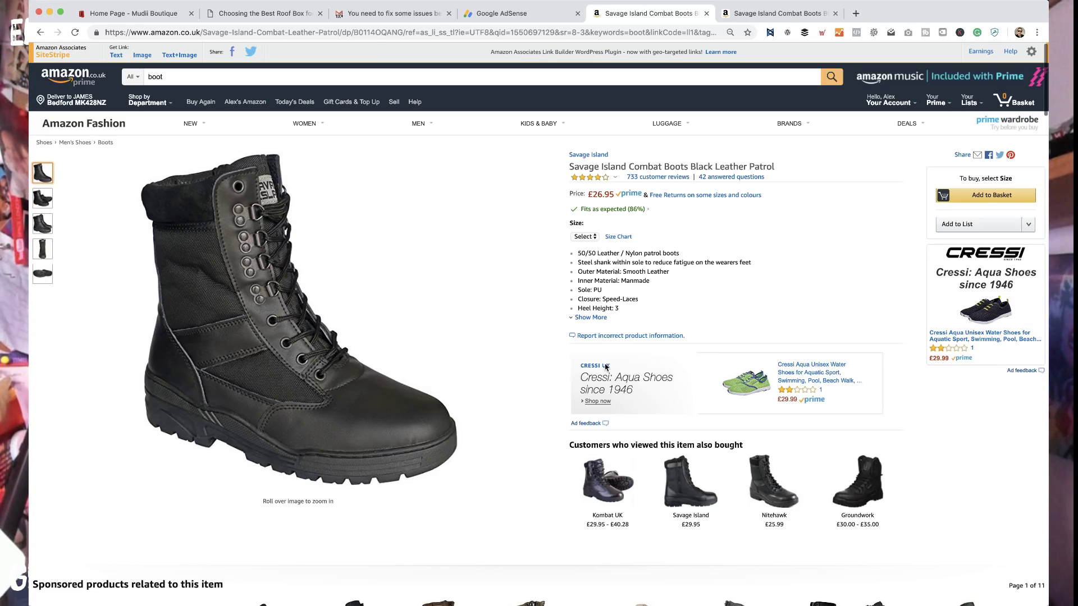
pyautogui.press('super+Left')
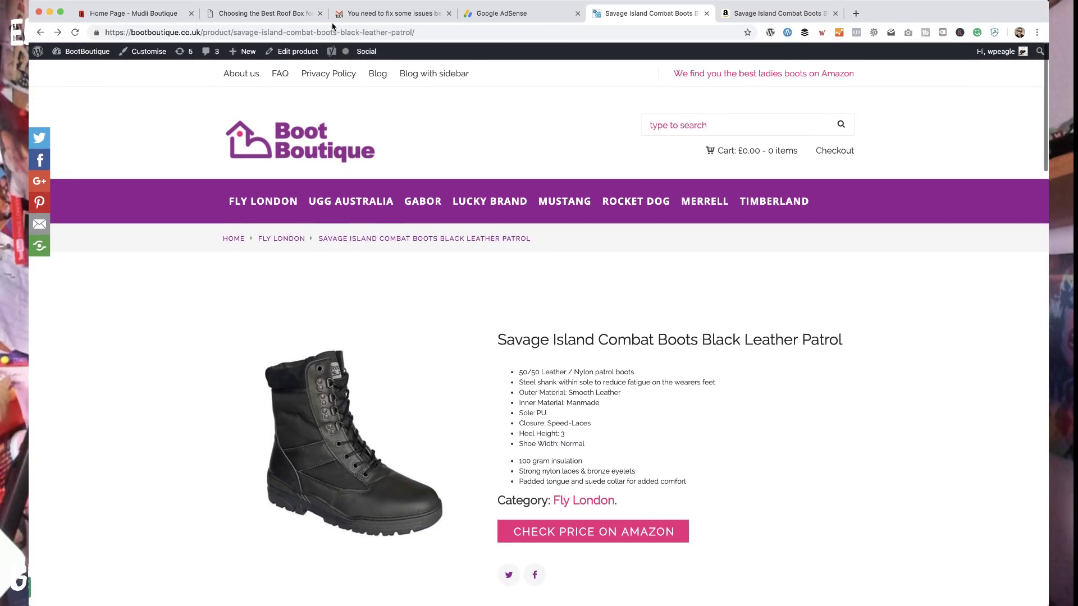
# Reopen the product for editing, set its status to Draft, and update it
pyautogui.click(296, 51)
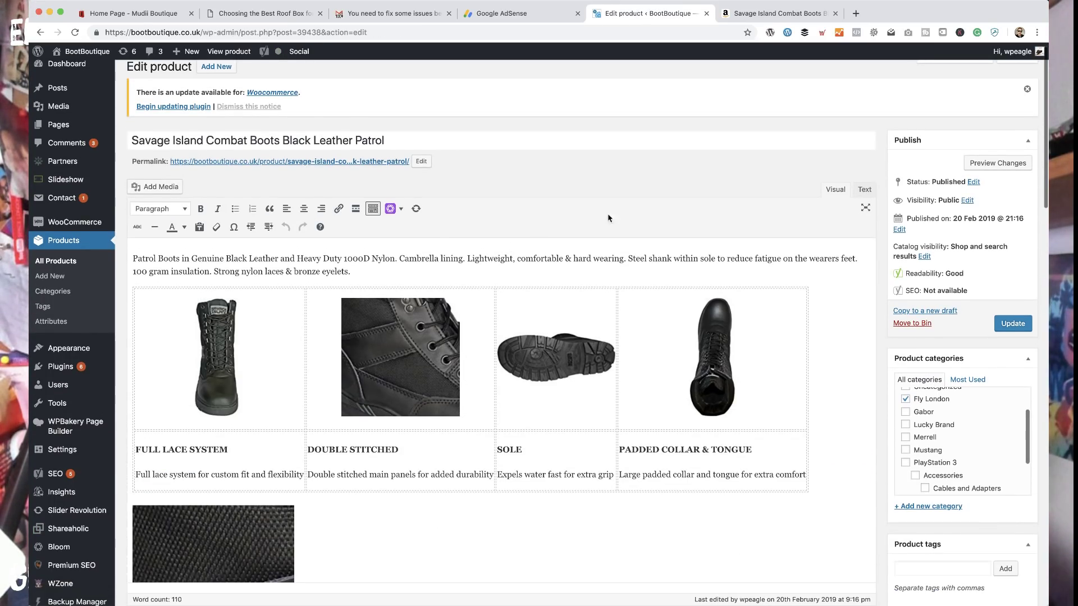
pyautogui.click(973, 182)
pyautogui.click(931, 197)
pyautogui.click(912, 219)
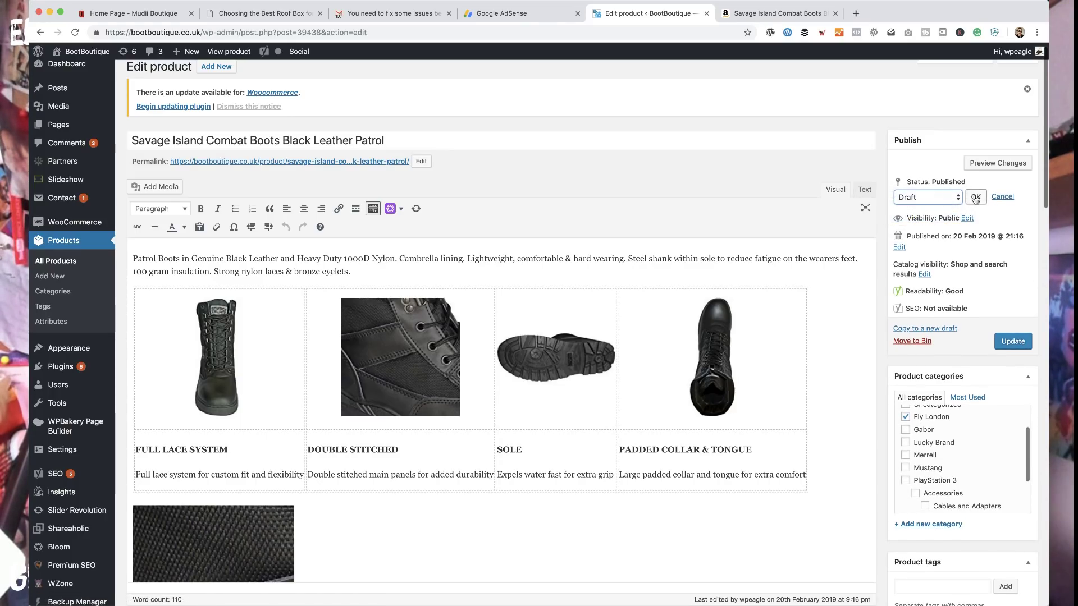
pyautogui.click(976, 198)
pyautogui.click(1006, 328)
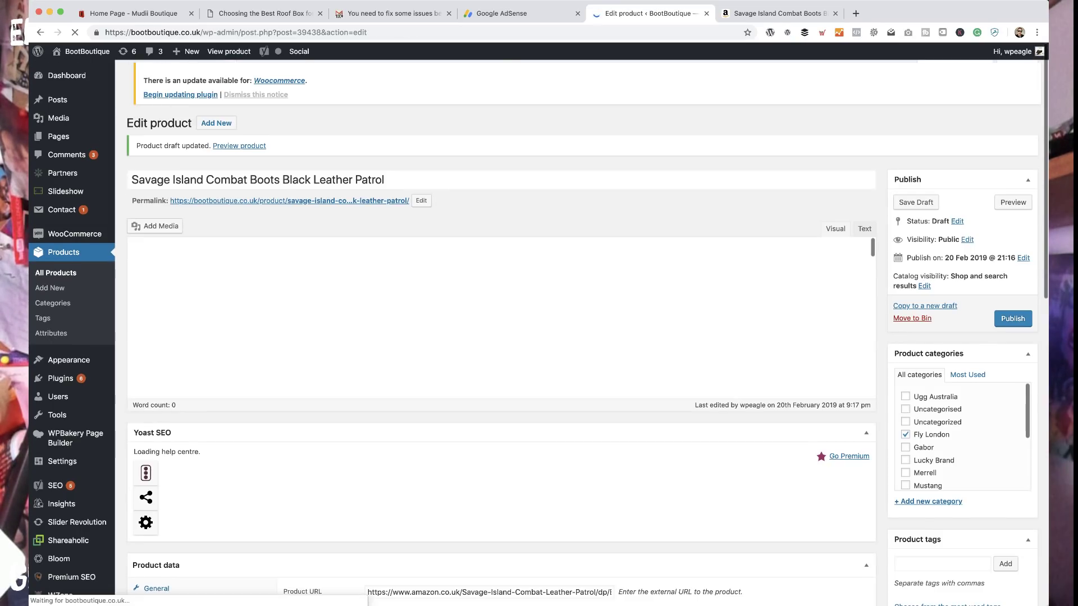
# Switch to OBS Studio and hide the Display Capture source
pyautogui.press('super+Tab')
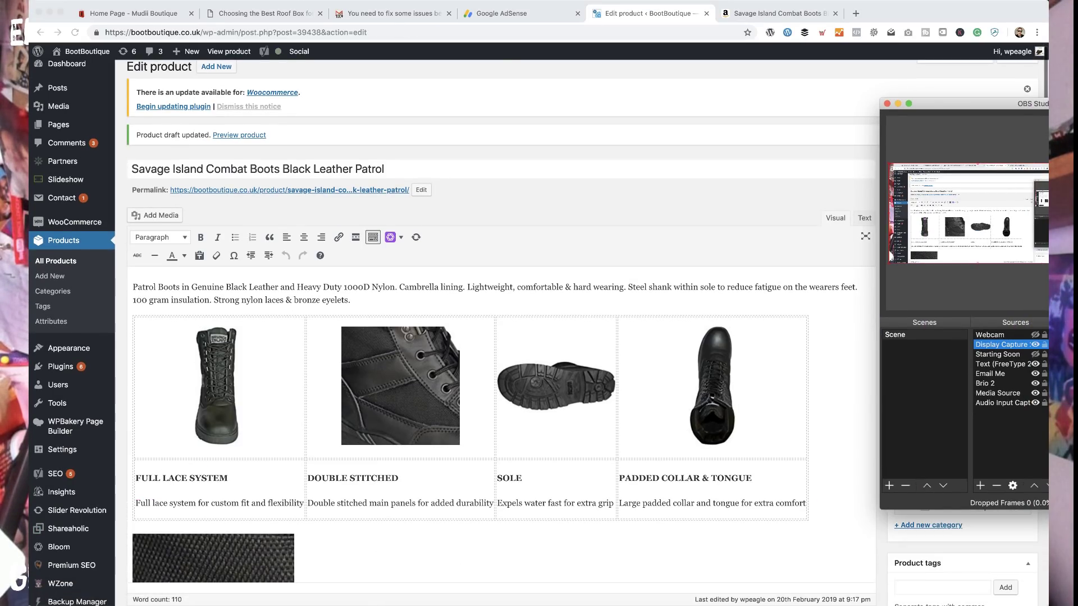
pyautogui.click(1035, 345)
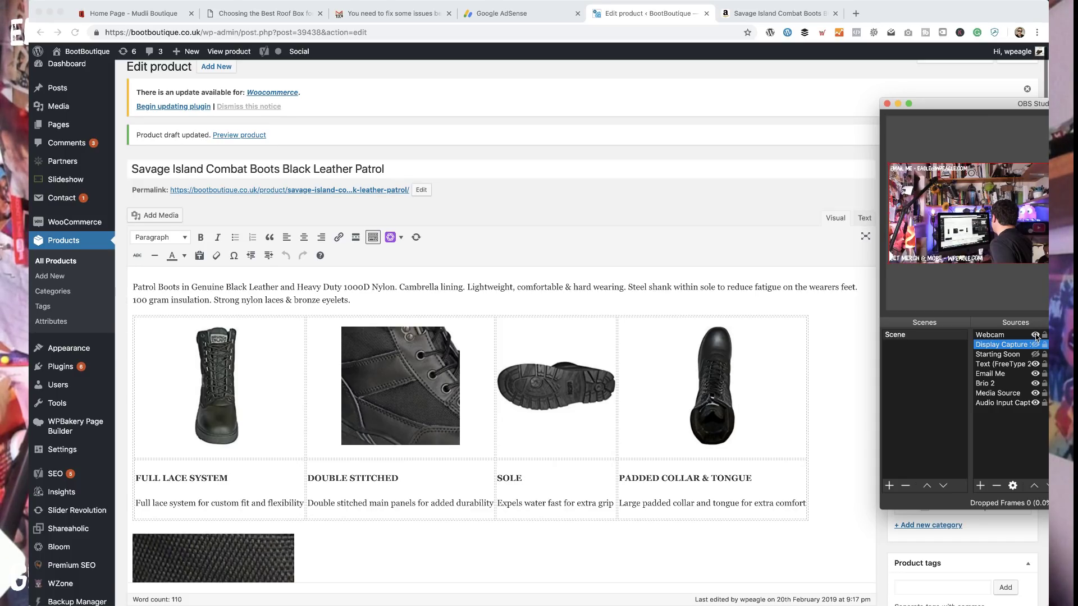